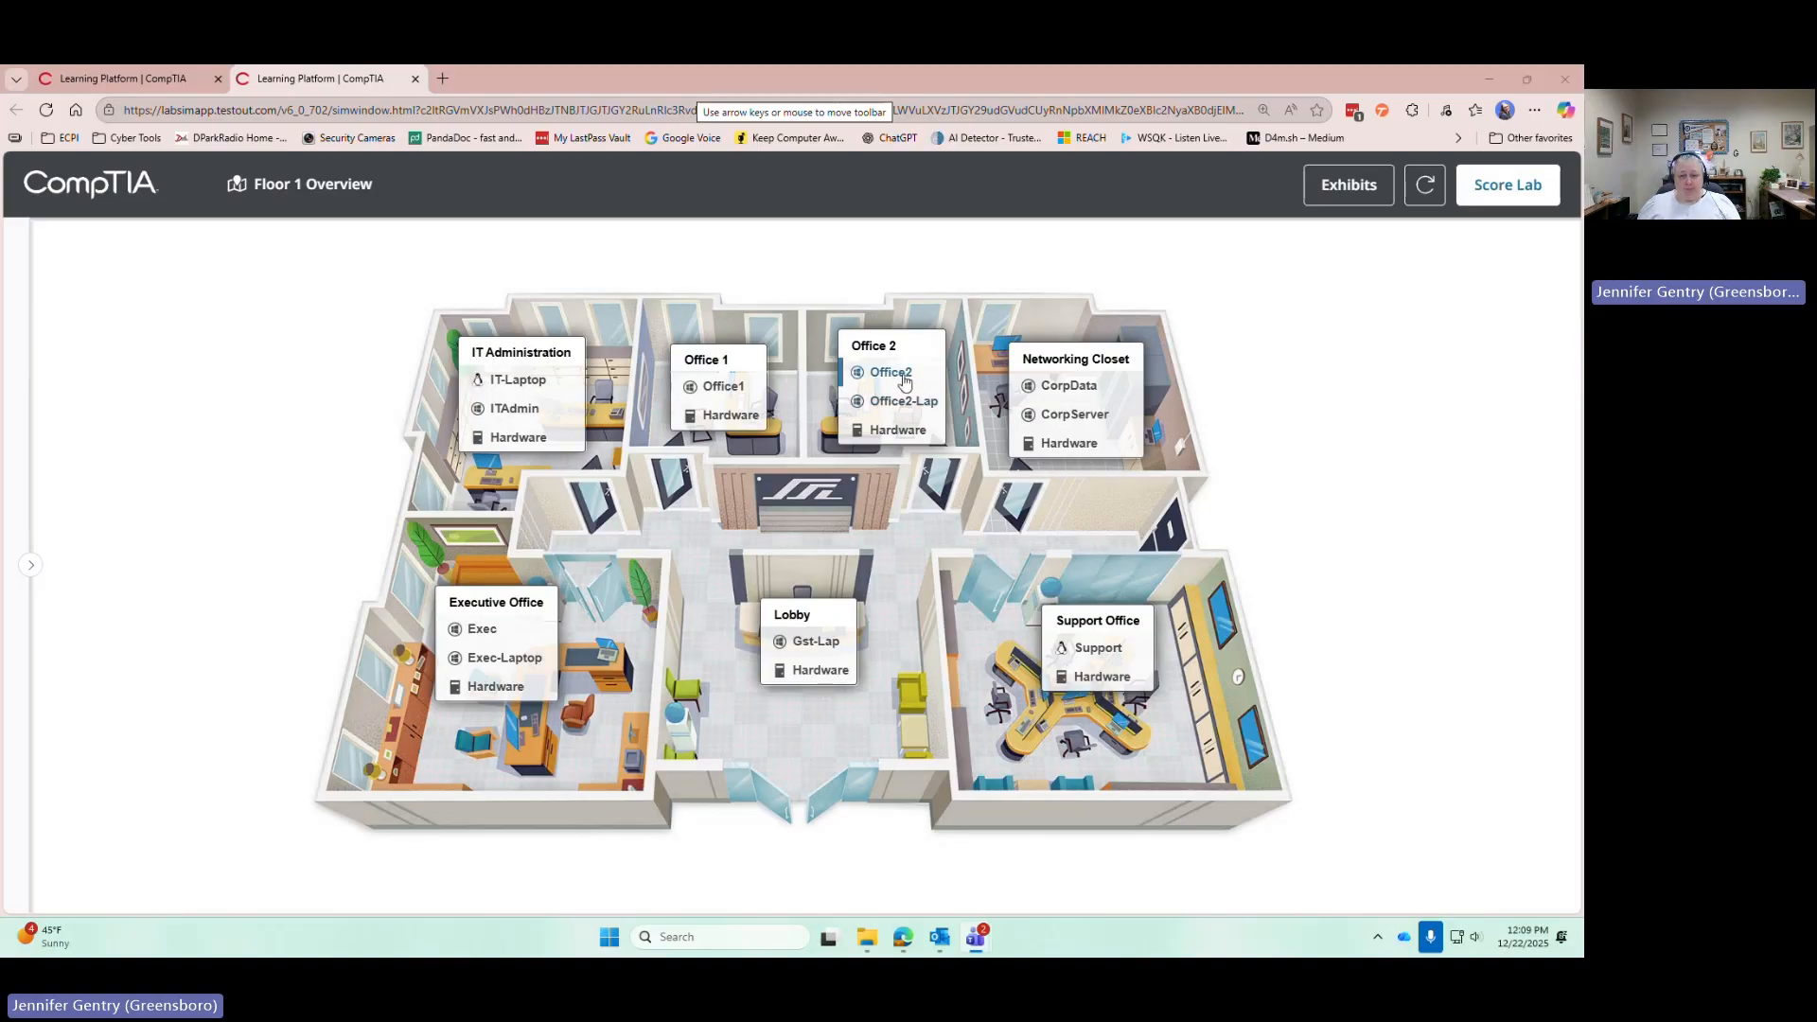
Open Office1's Windows desktop by selecting it in the Office 1 box on the Floor 1 overview
left_click(712, 389)
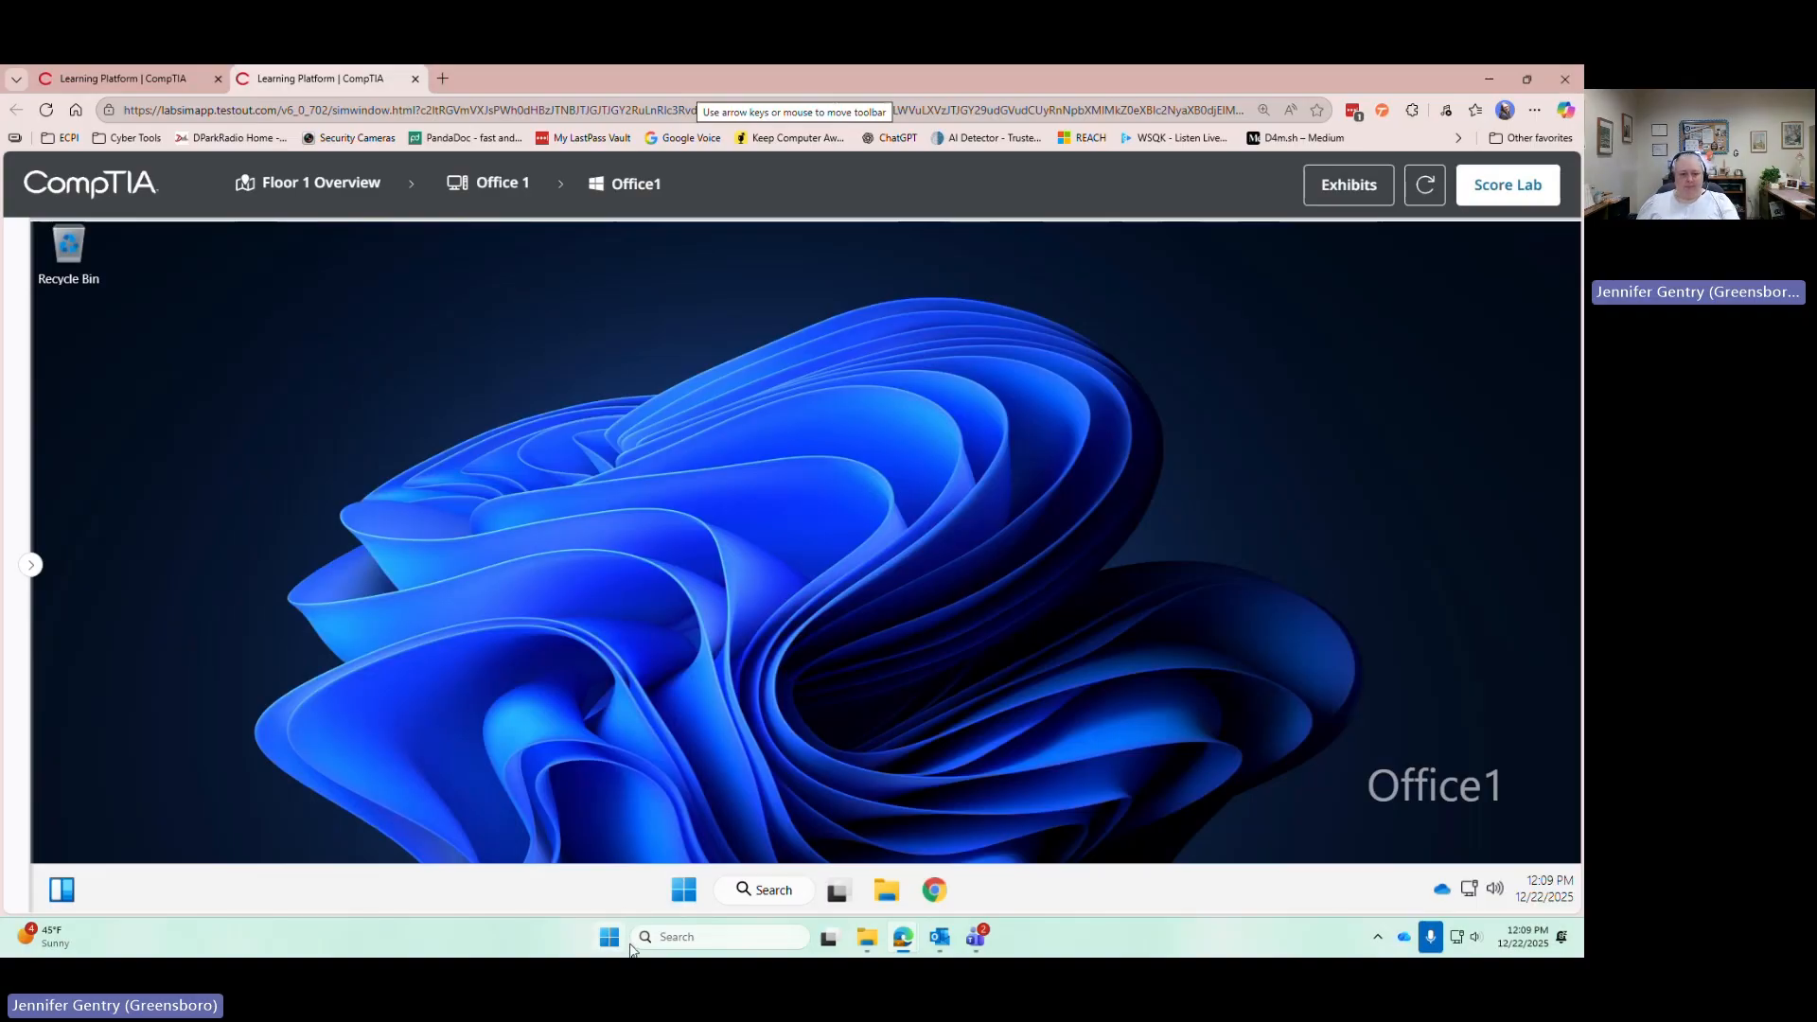
Open a PowerShell terminal on Office1 and expand the lab instructions panel
right_click(682, 900)
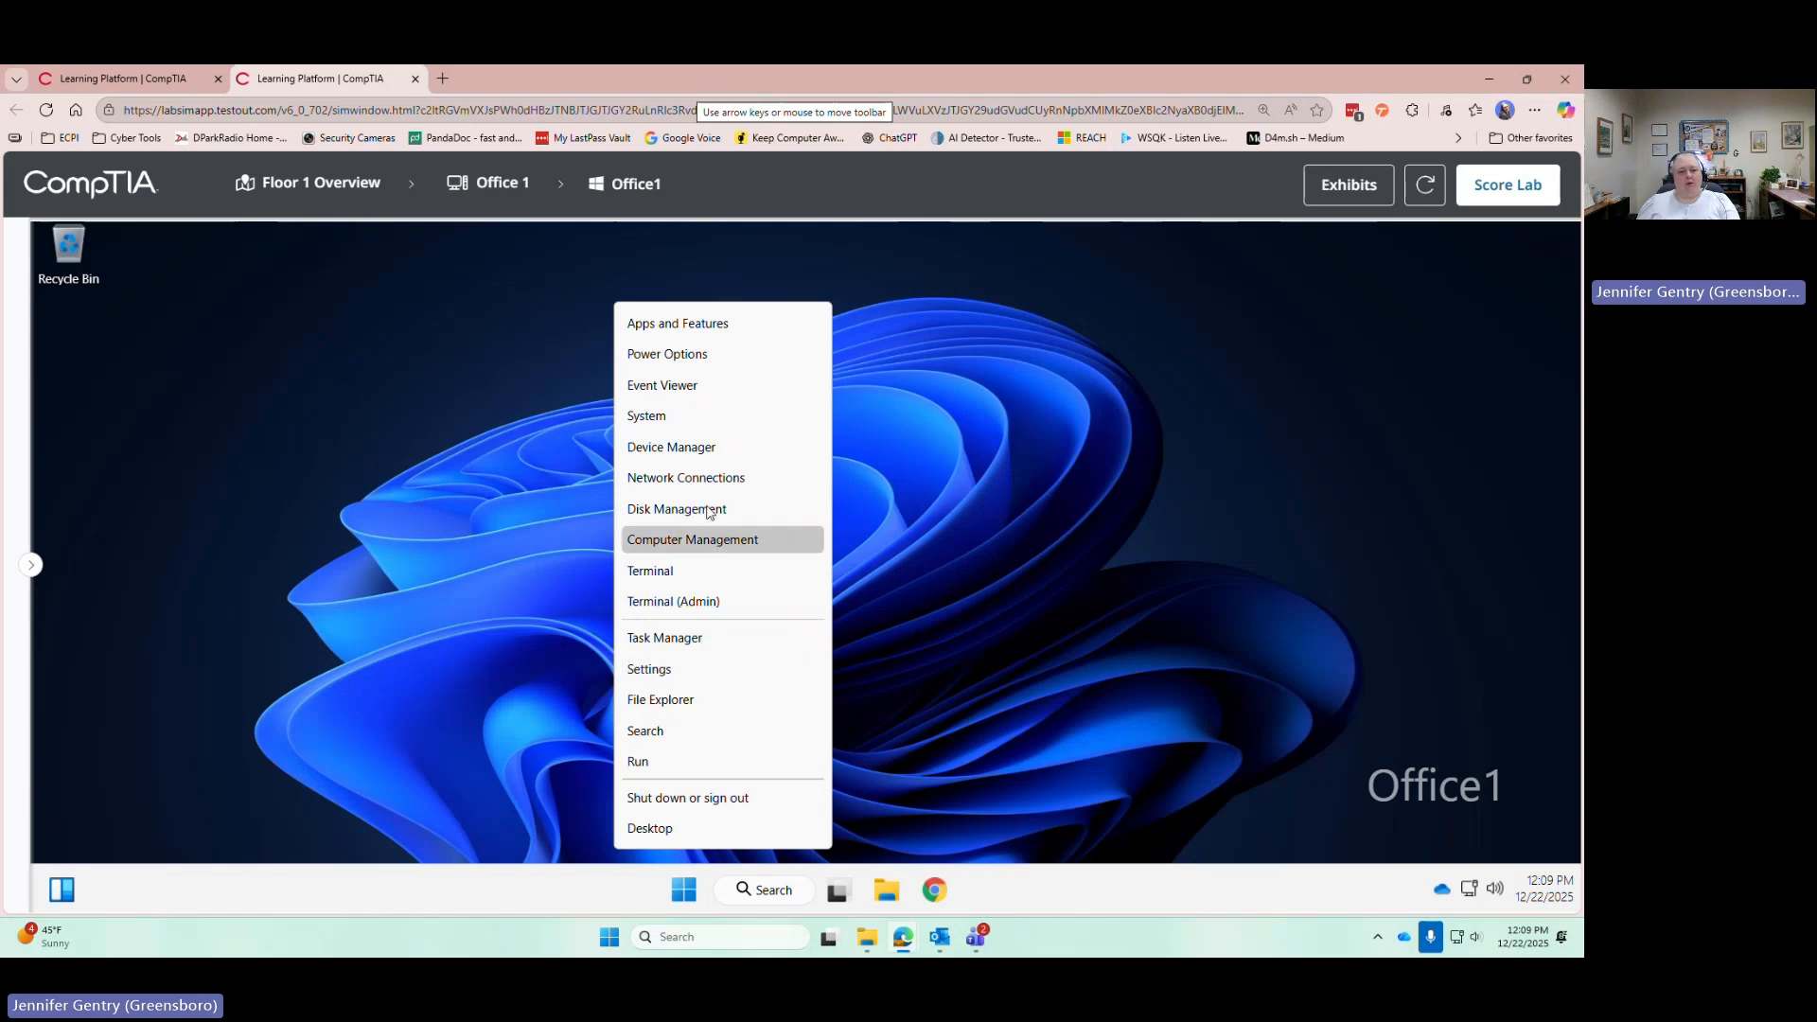
left_click(689, 571)
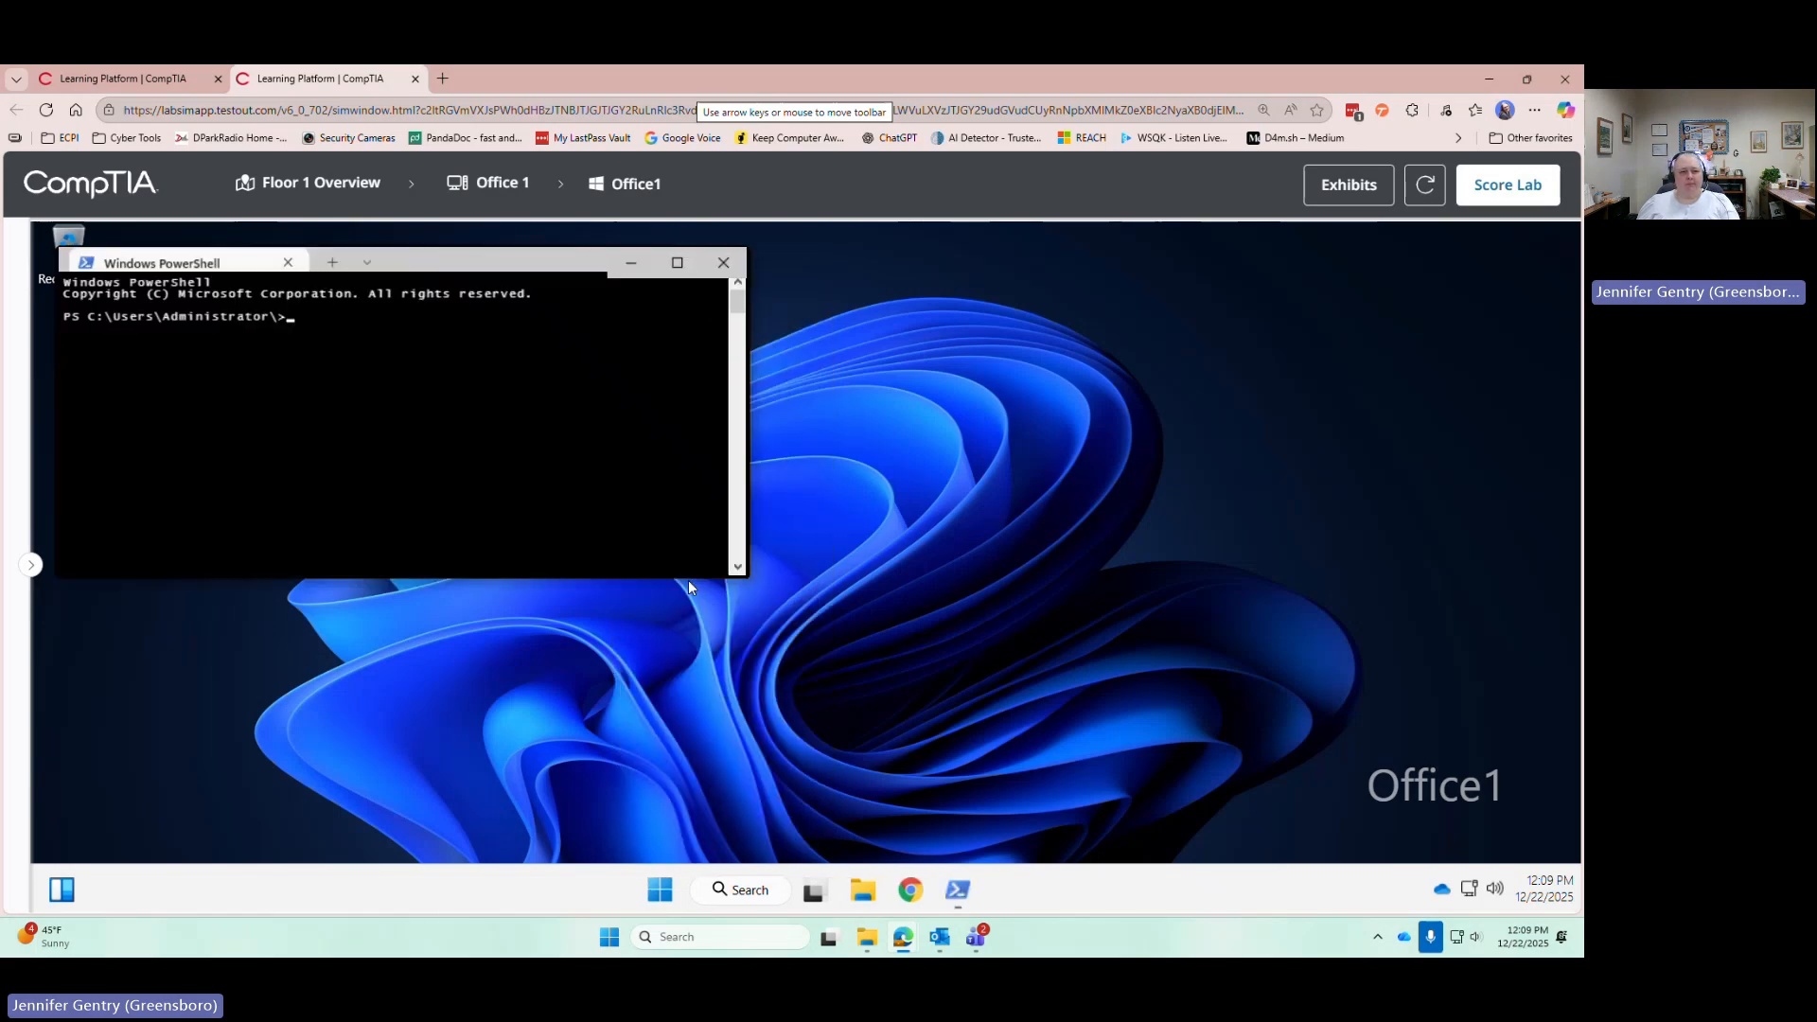
left_click(31, 565)
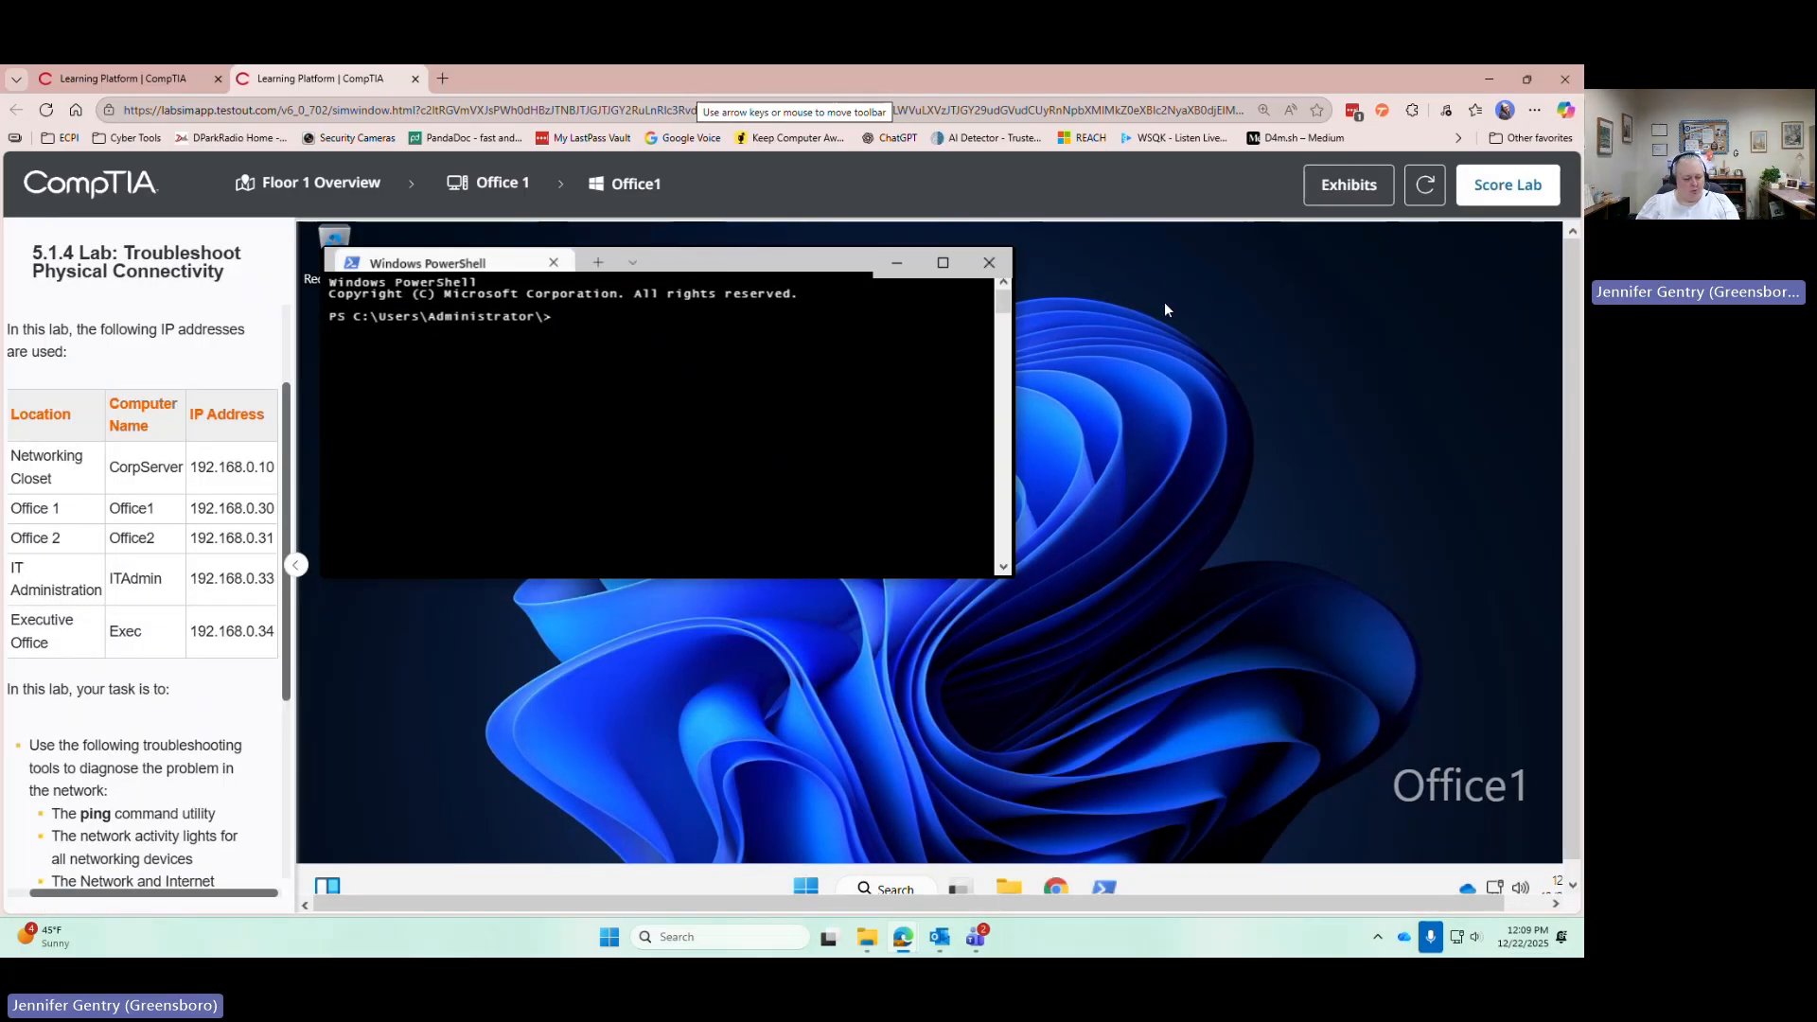
Ping CorpServer, office1, office2, ITAdmin and Exec; only office2 cannot be found
type("ping ")
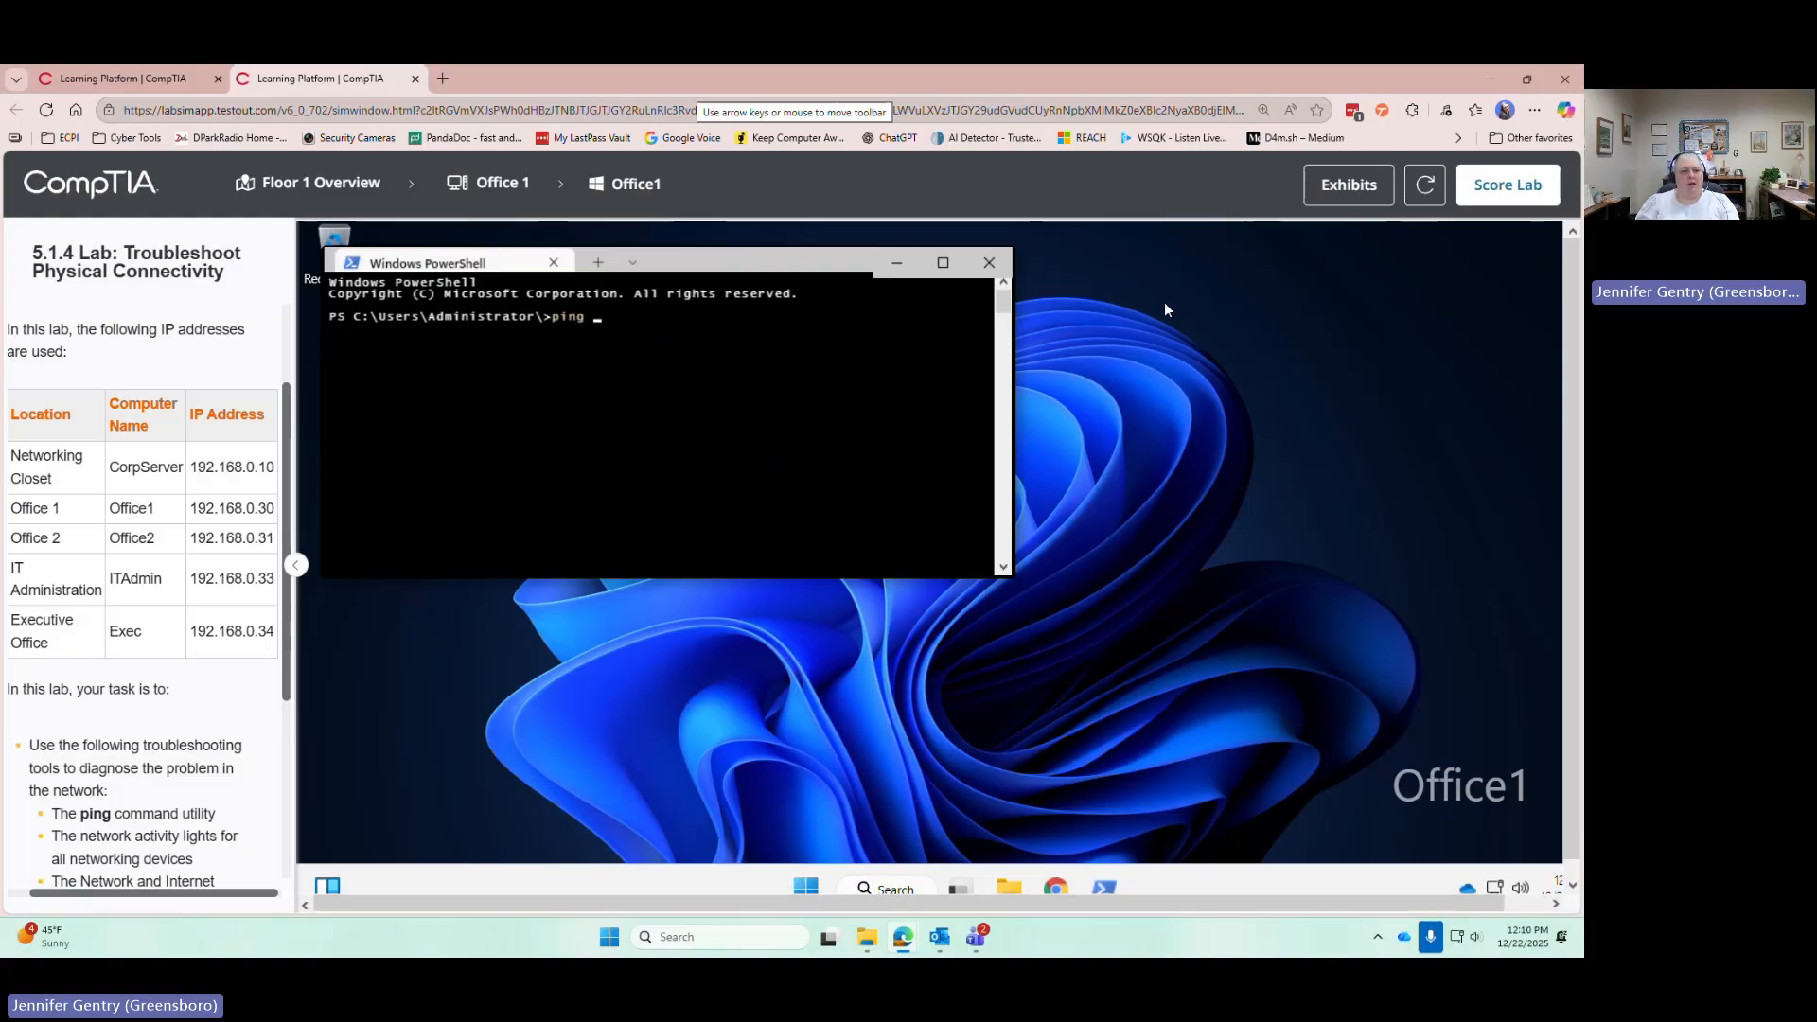
type("CorpServer")
key("Return")
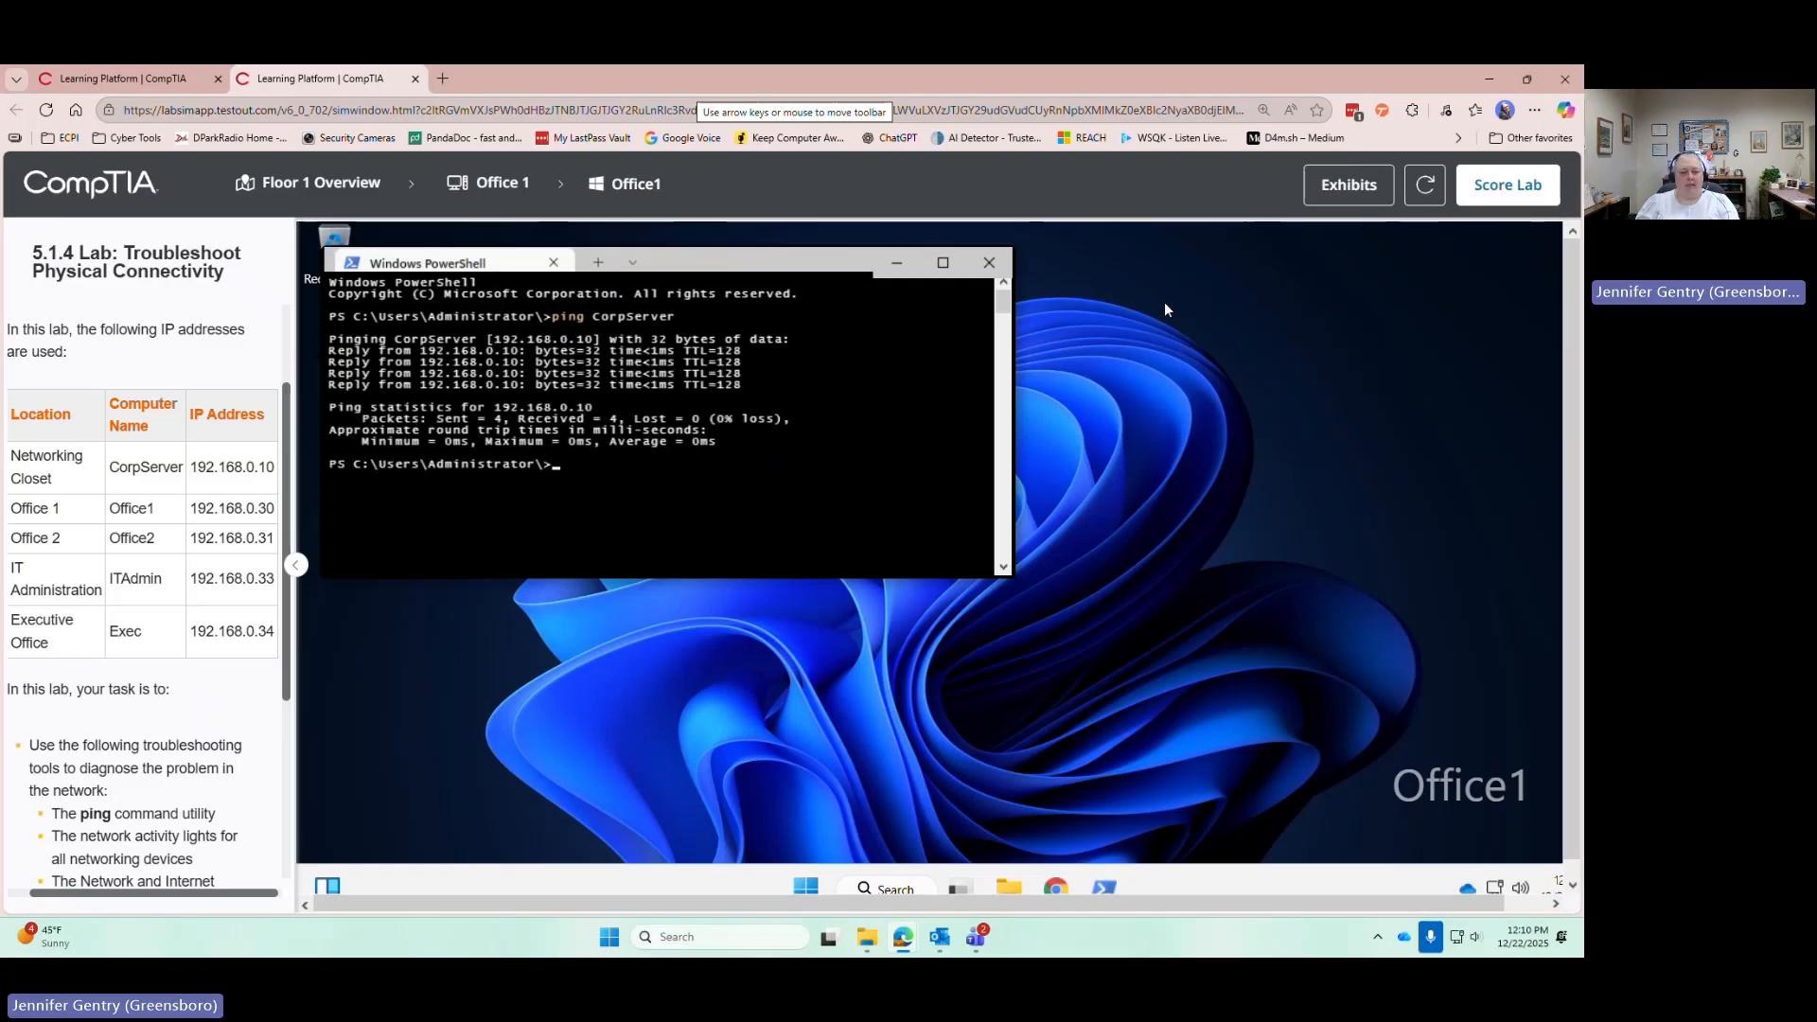
type("ping office1")
key("Return")
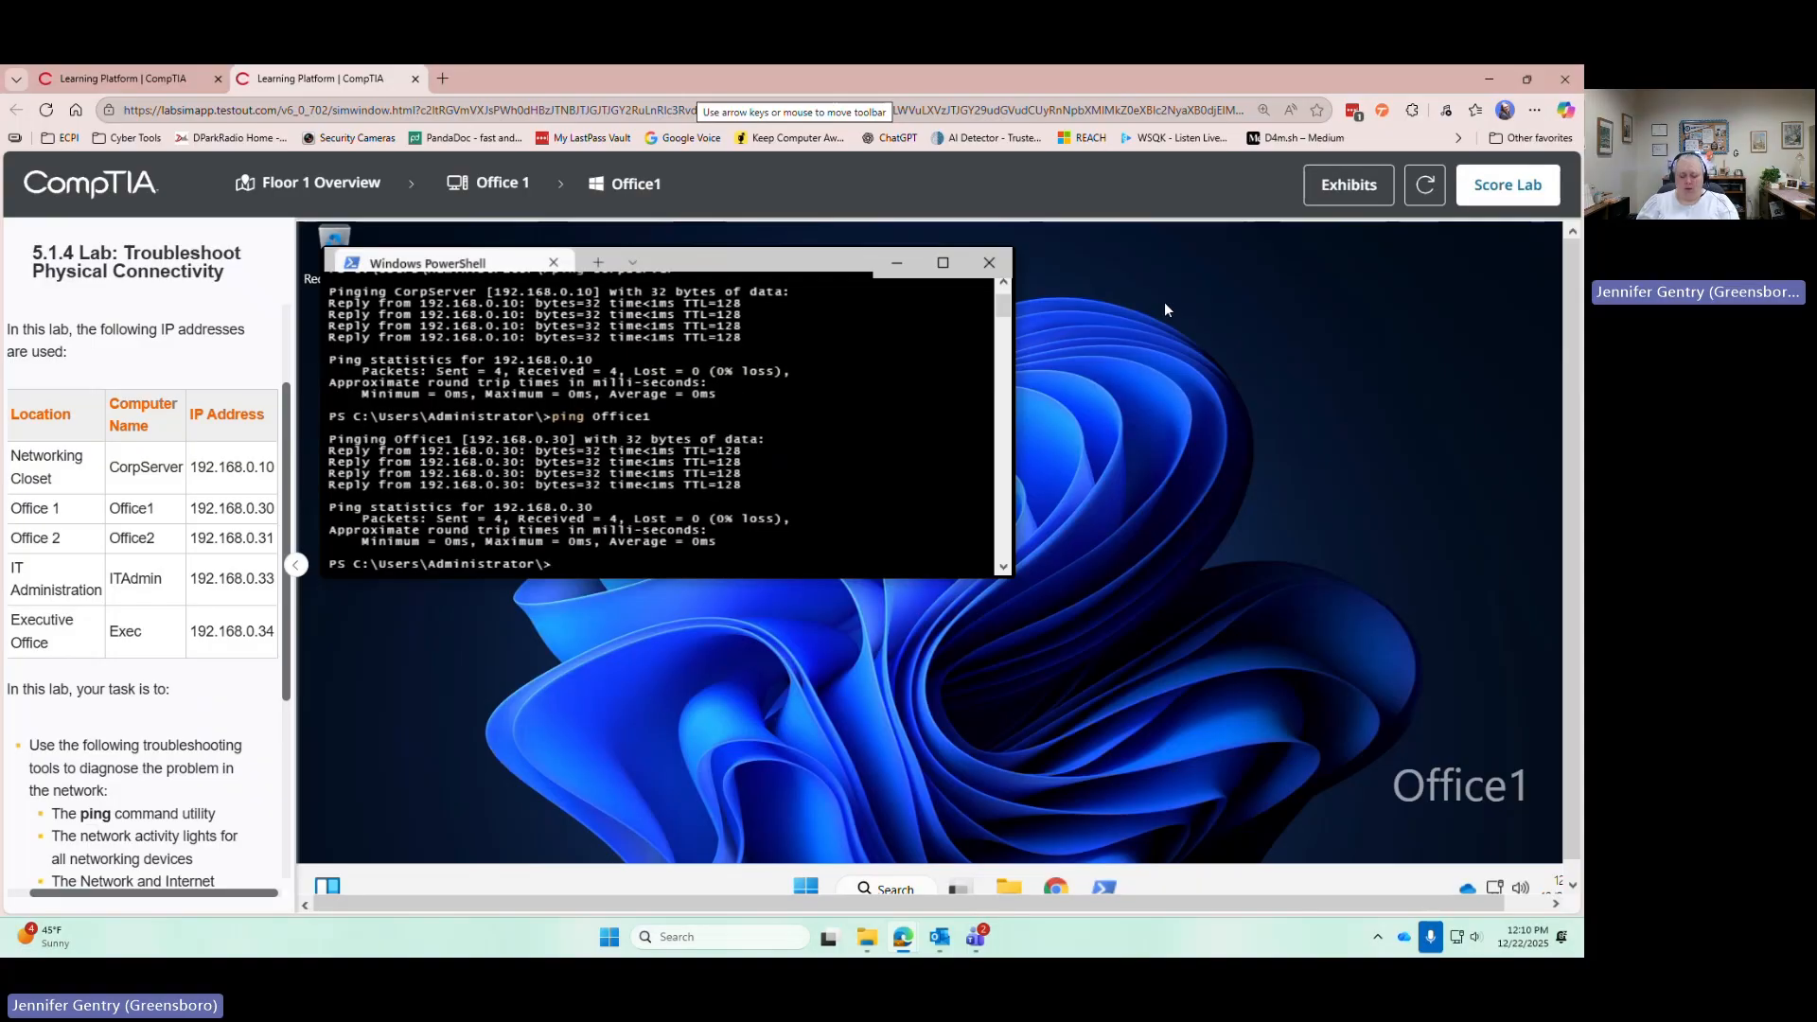
type("ping office2")
key("Return")
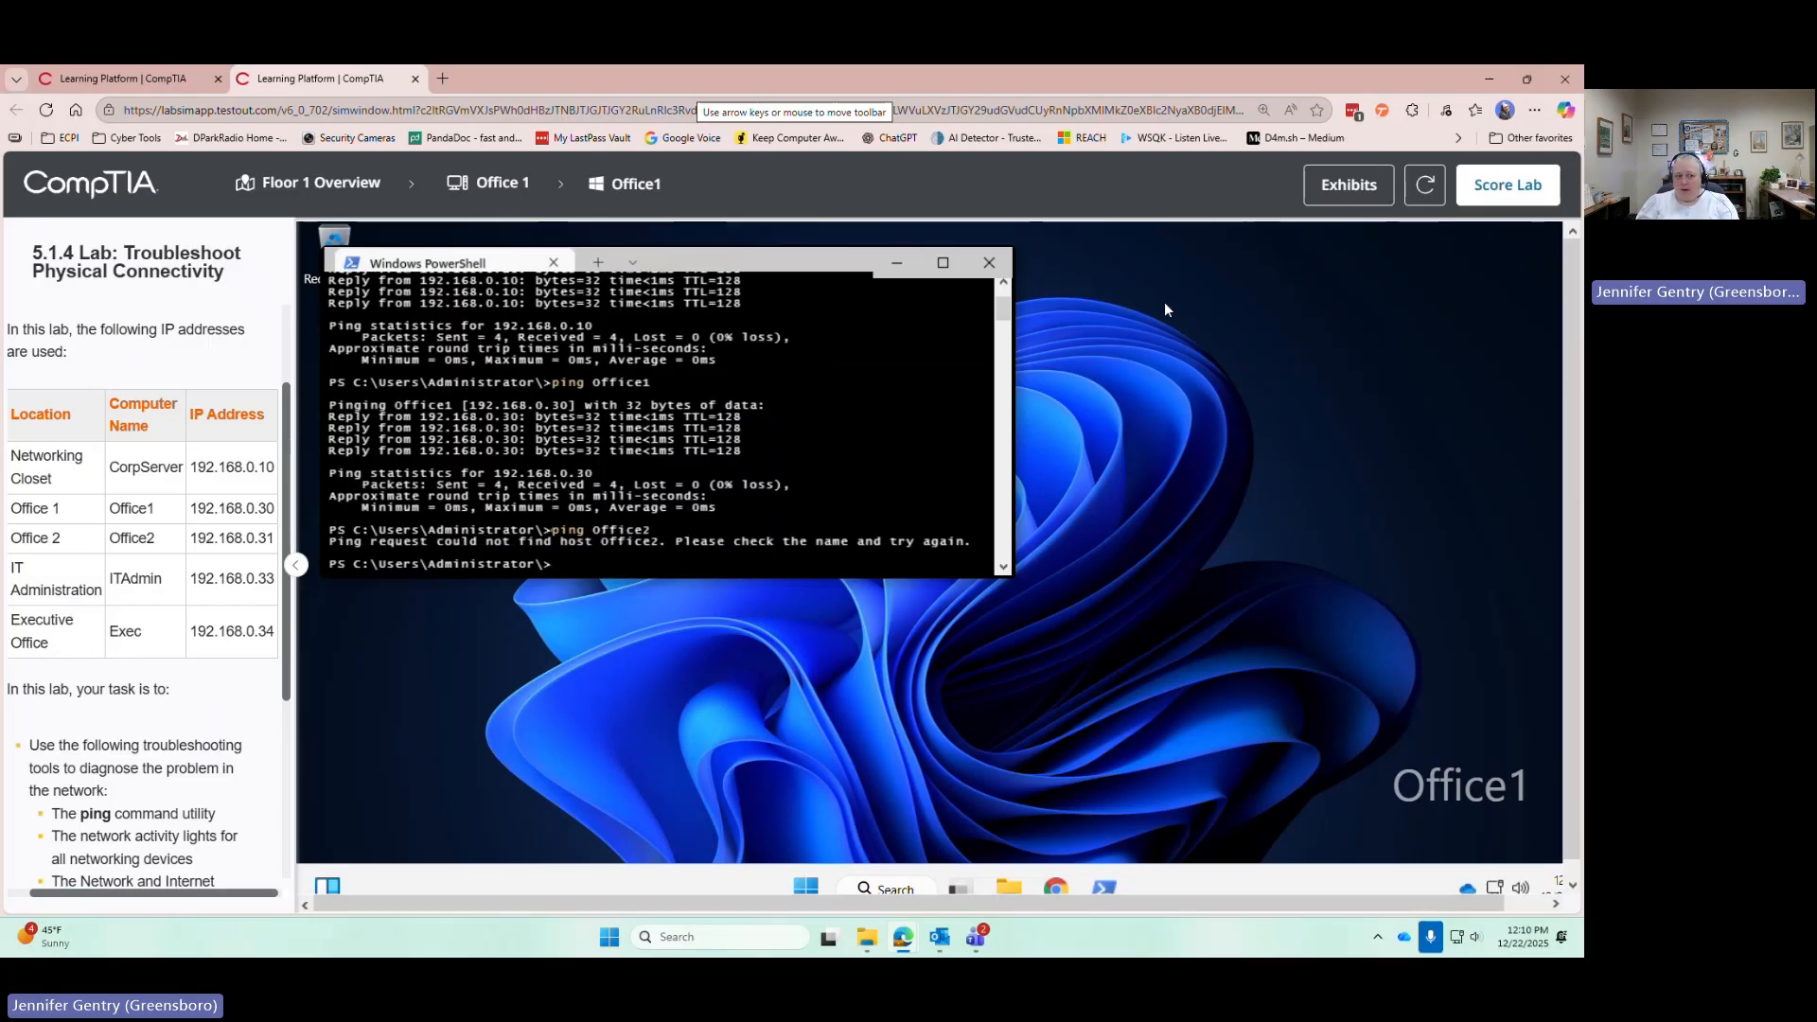
type("ping ITAdmin")
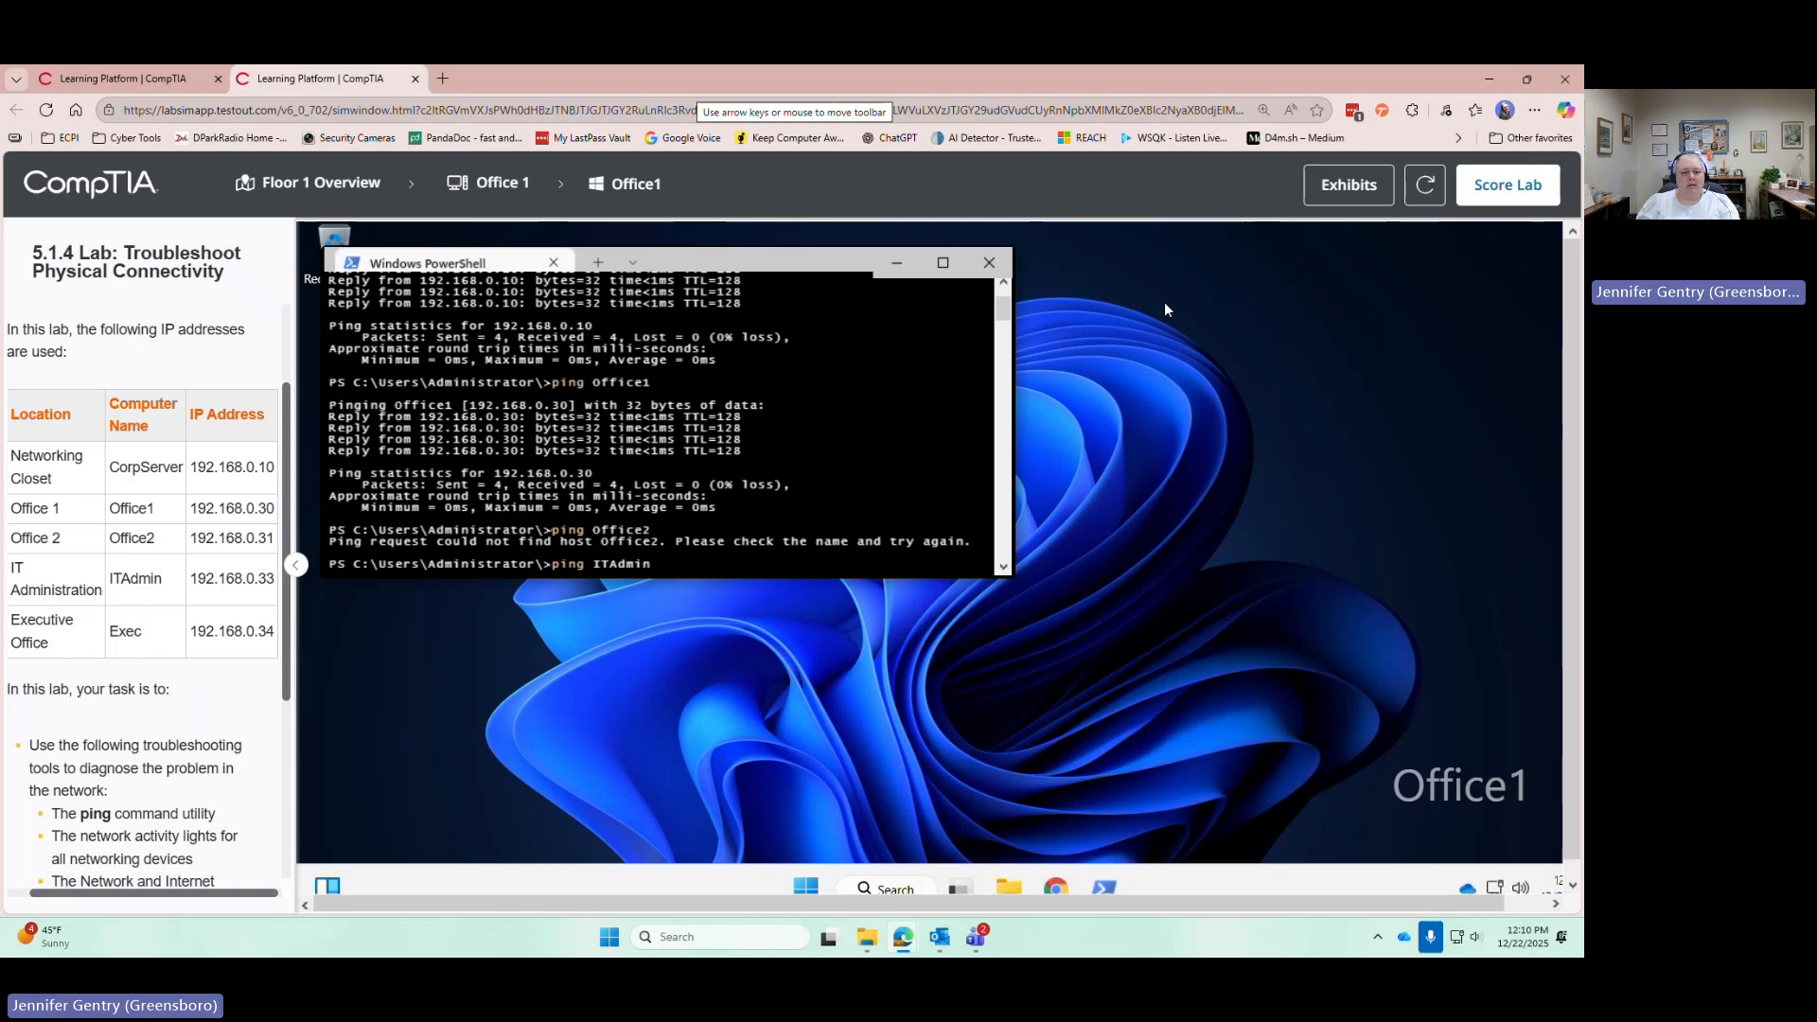
key("Return")
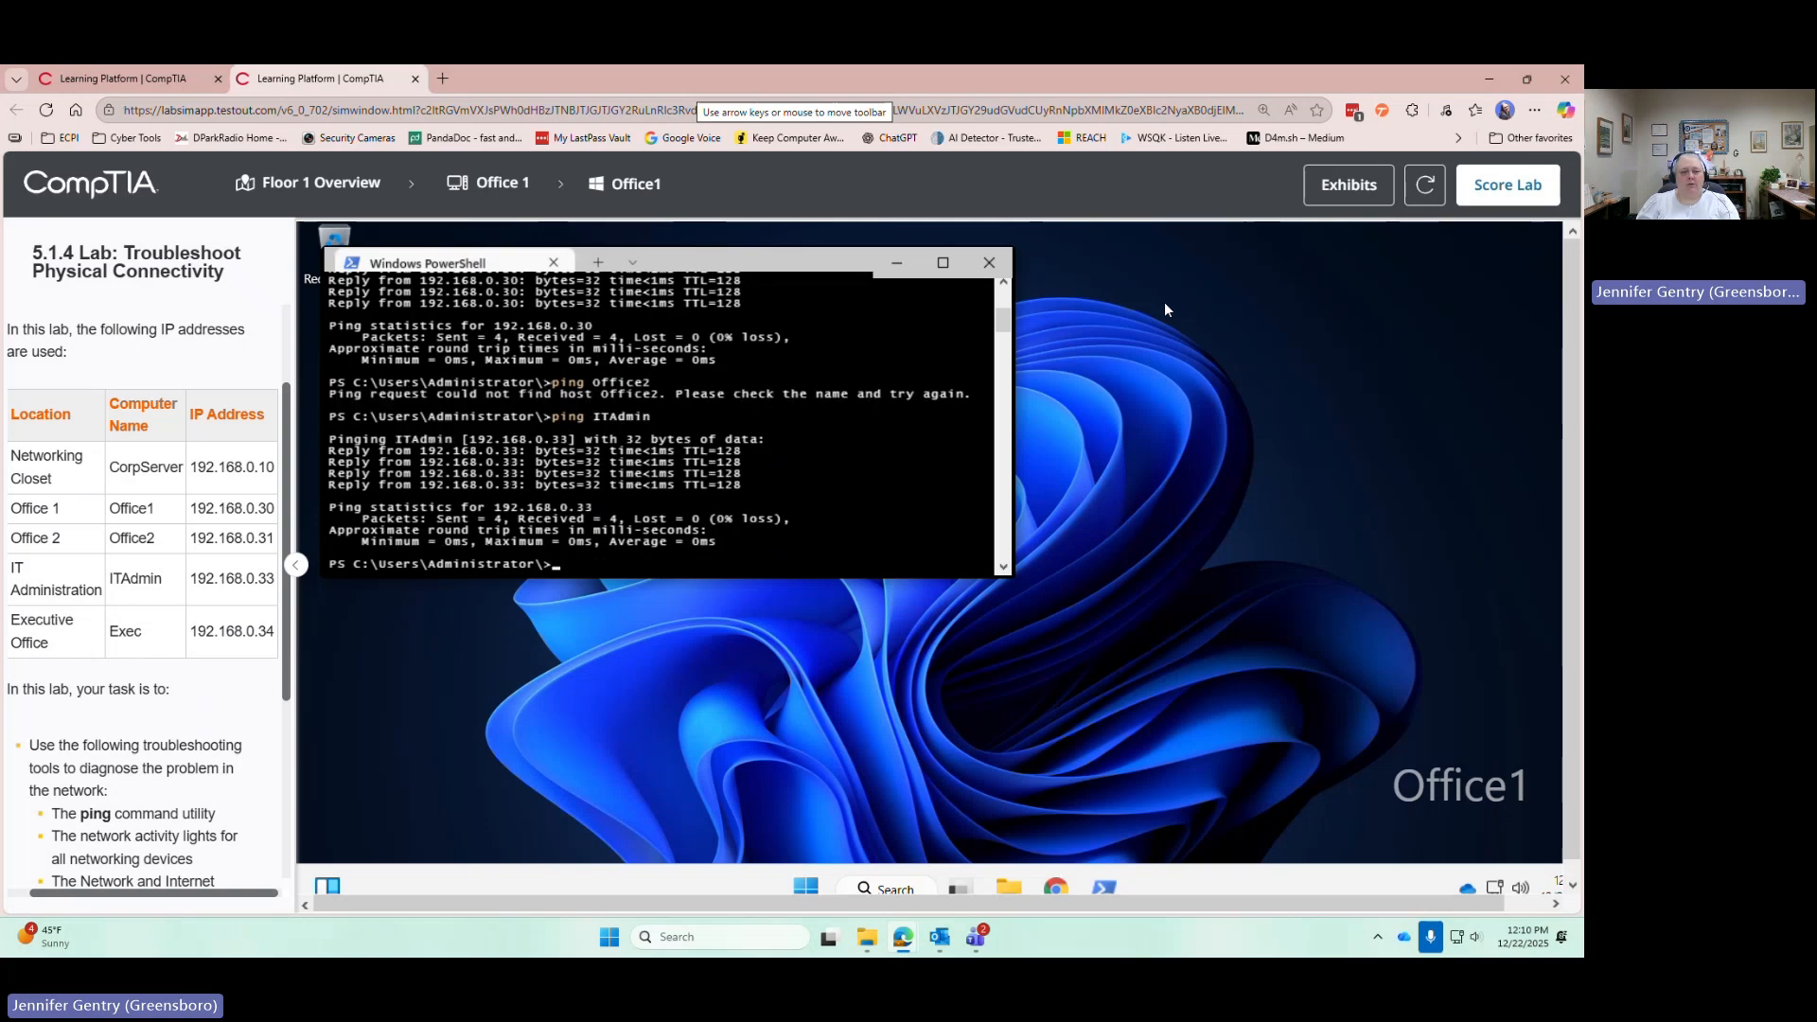
type("ping Exec")
key("Return")
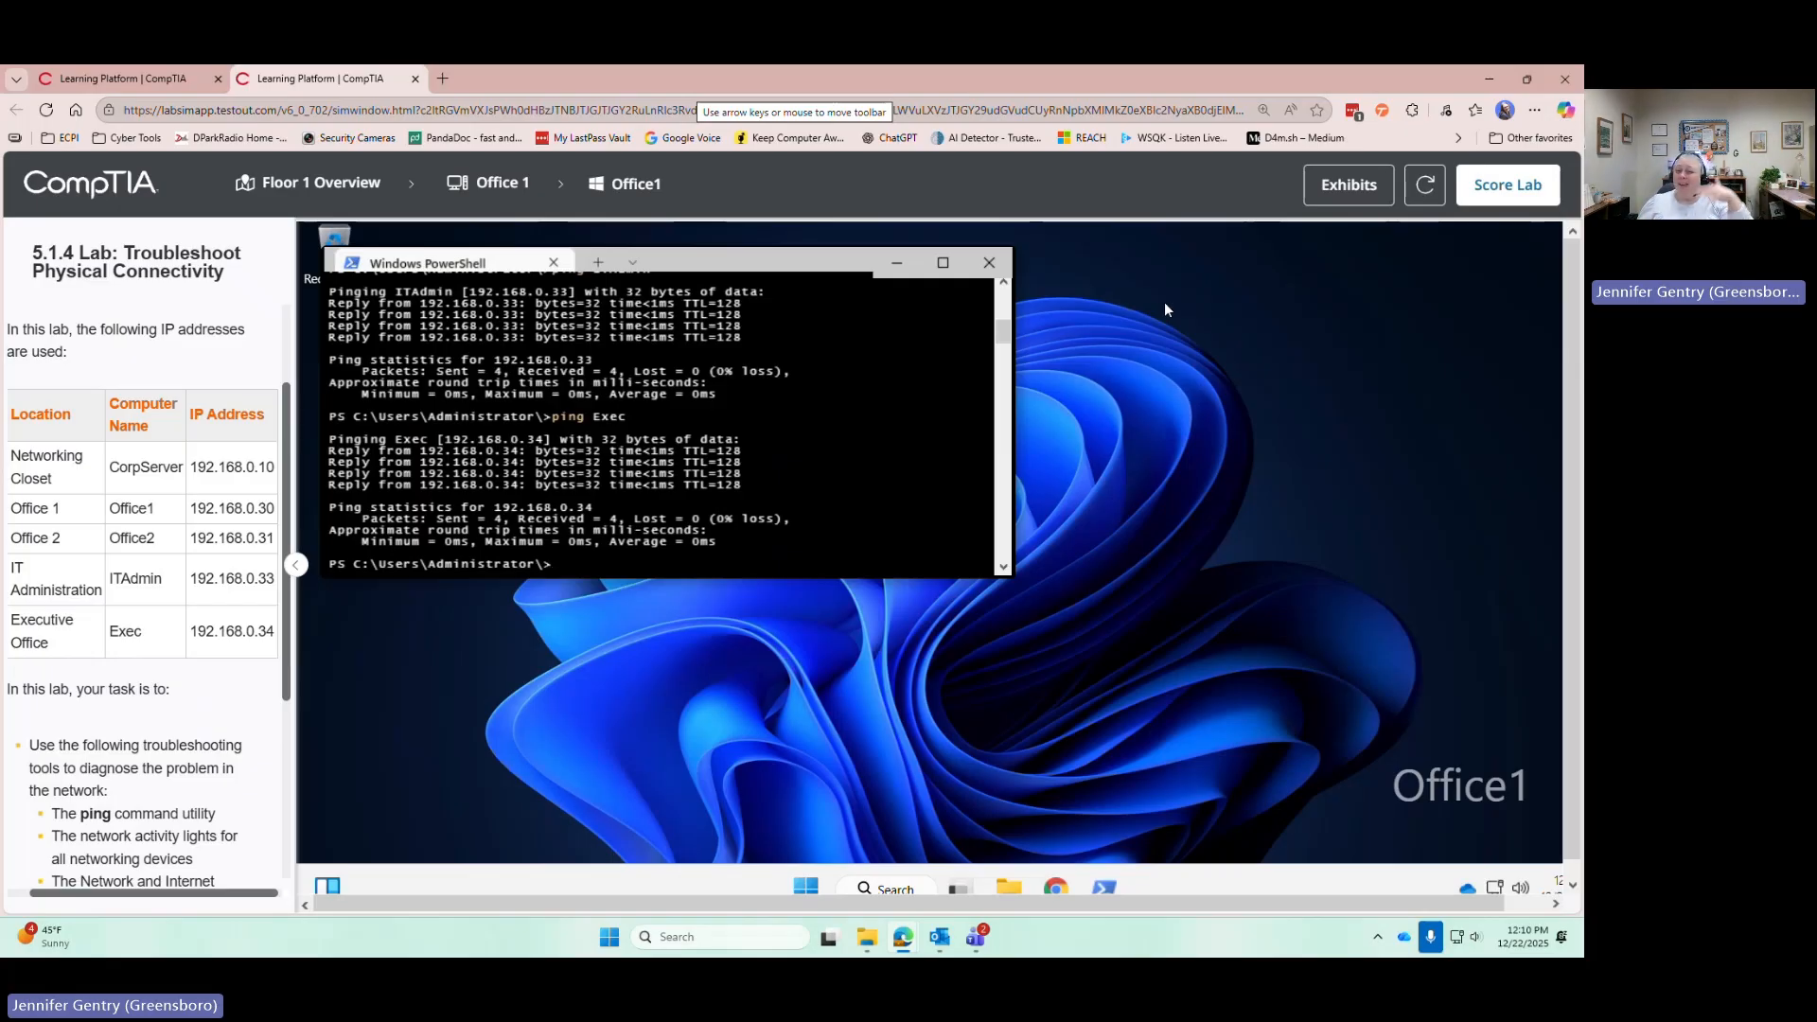
Switch to the Office2 computer and open a PowerShell terminal there
left_click(293, 185)
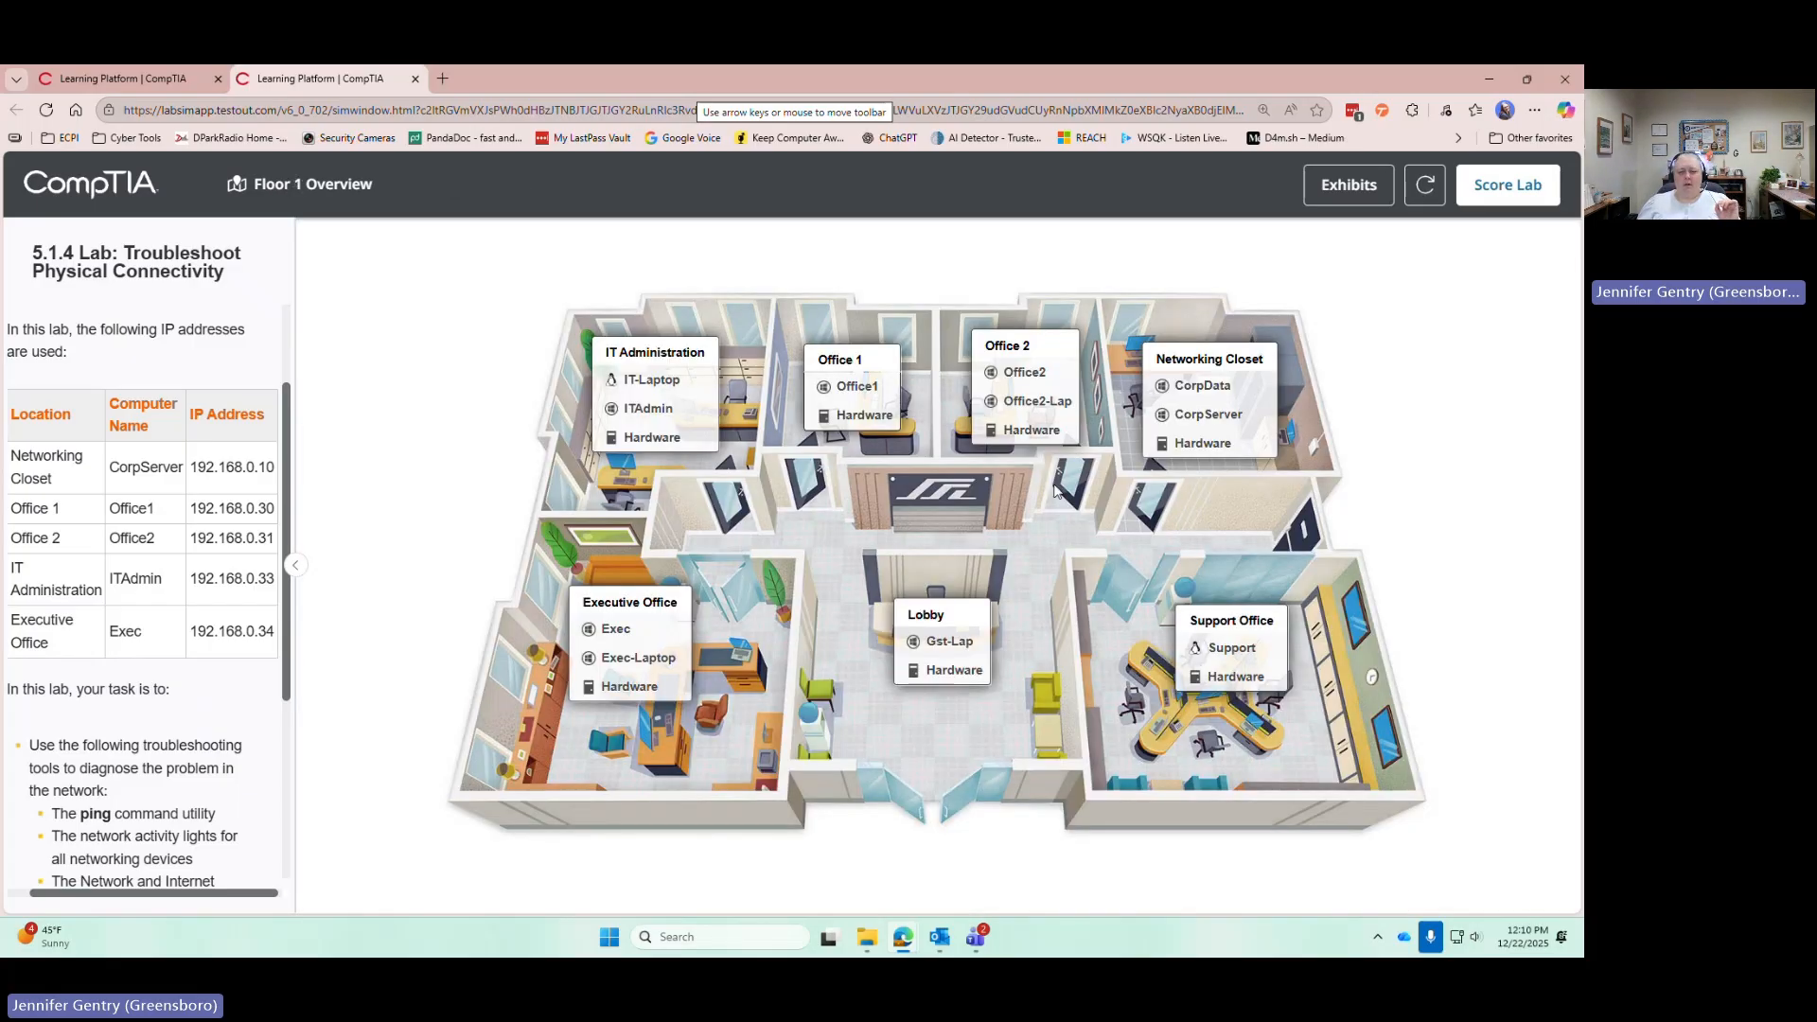
left_click(1018, 378)
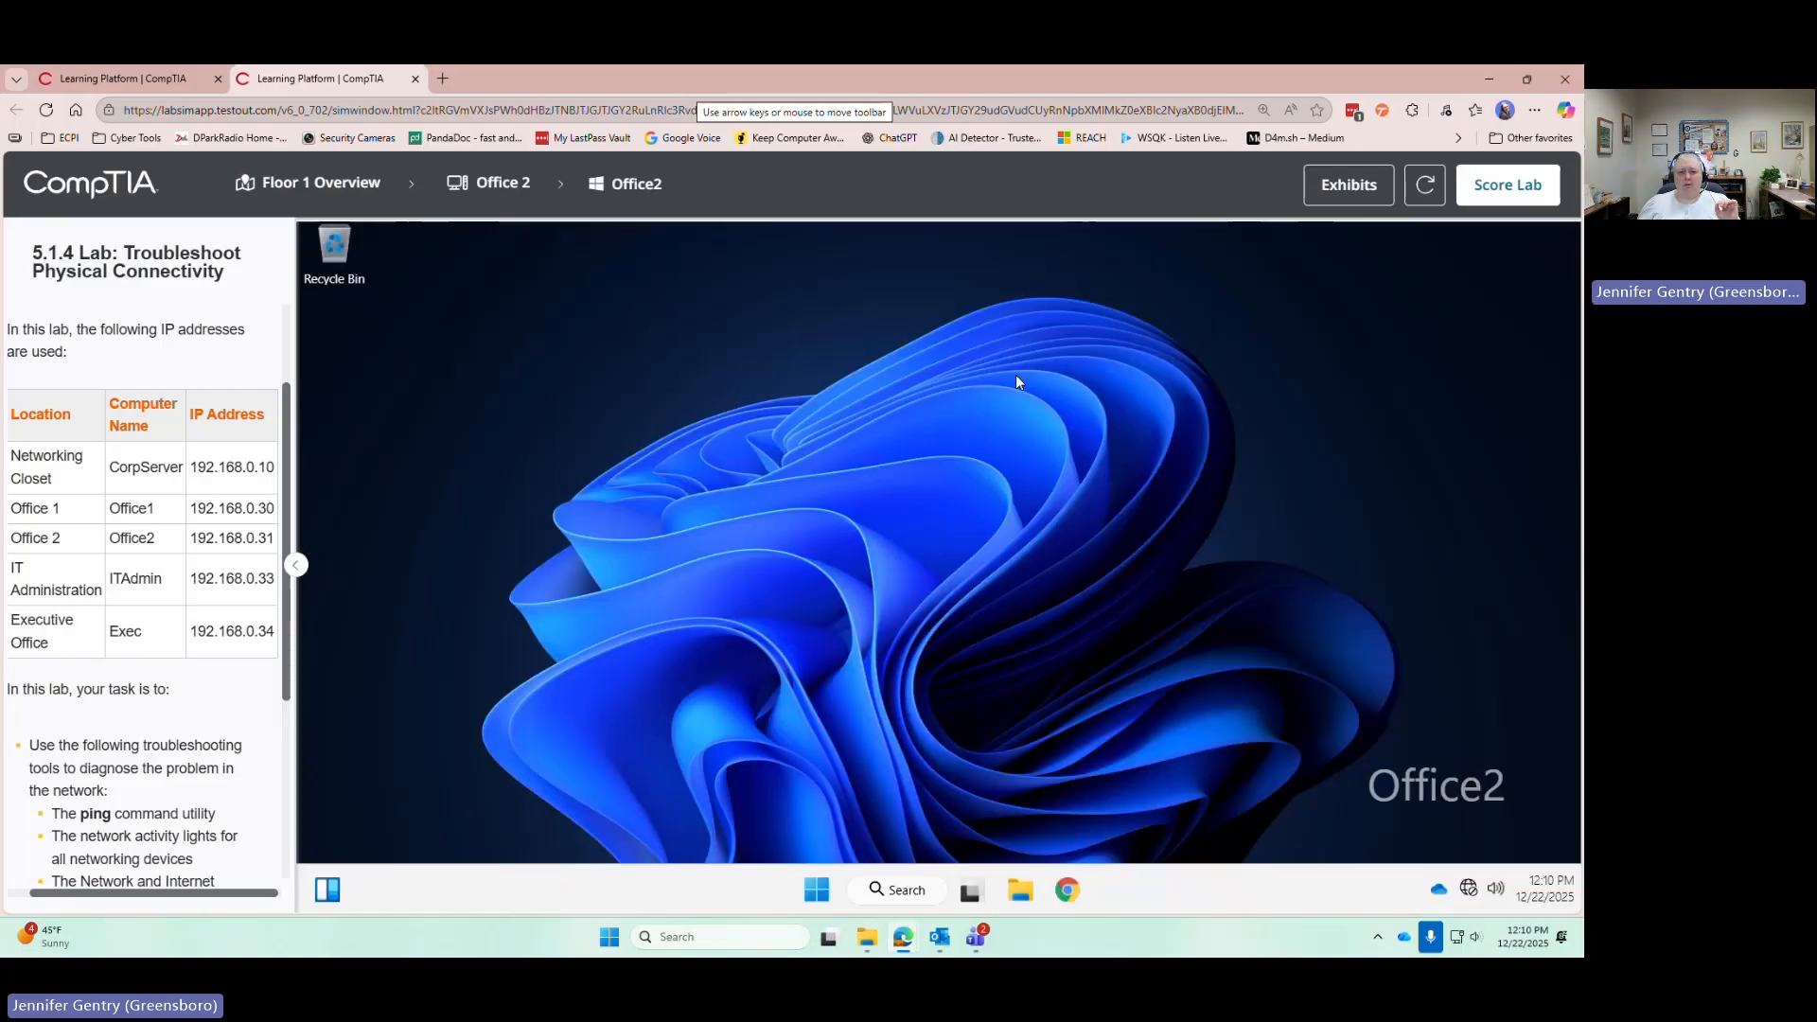
left_click(810, 903)
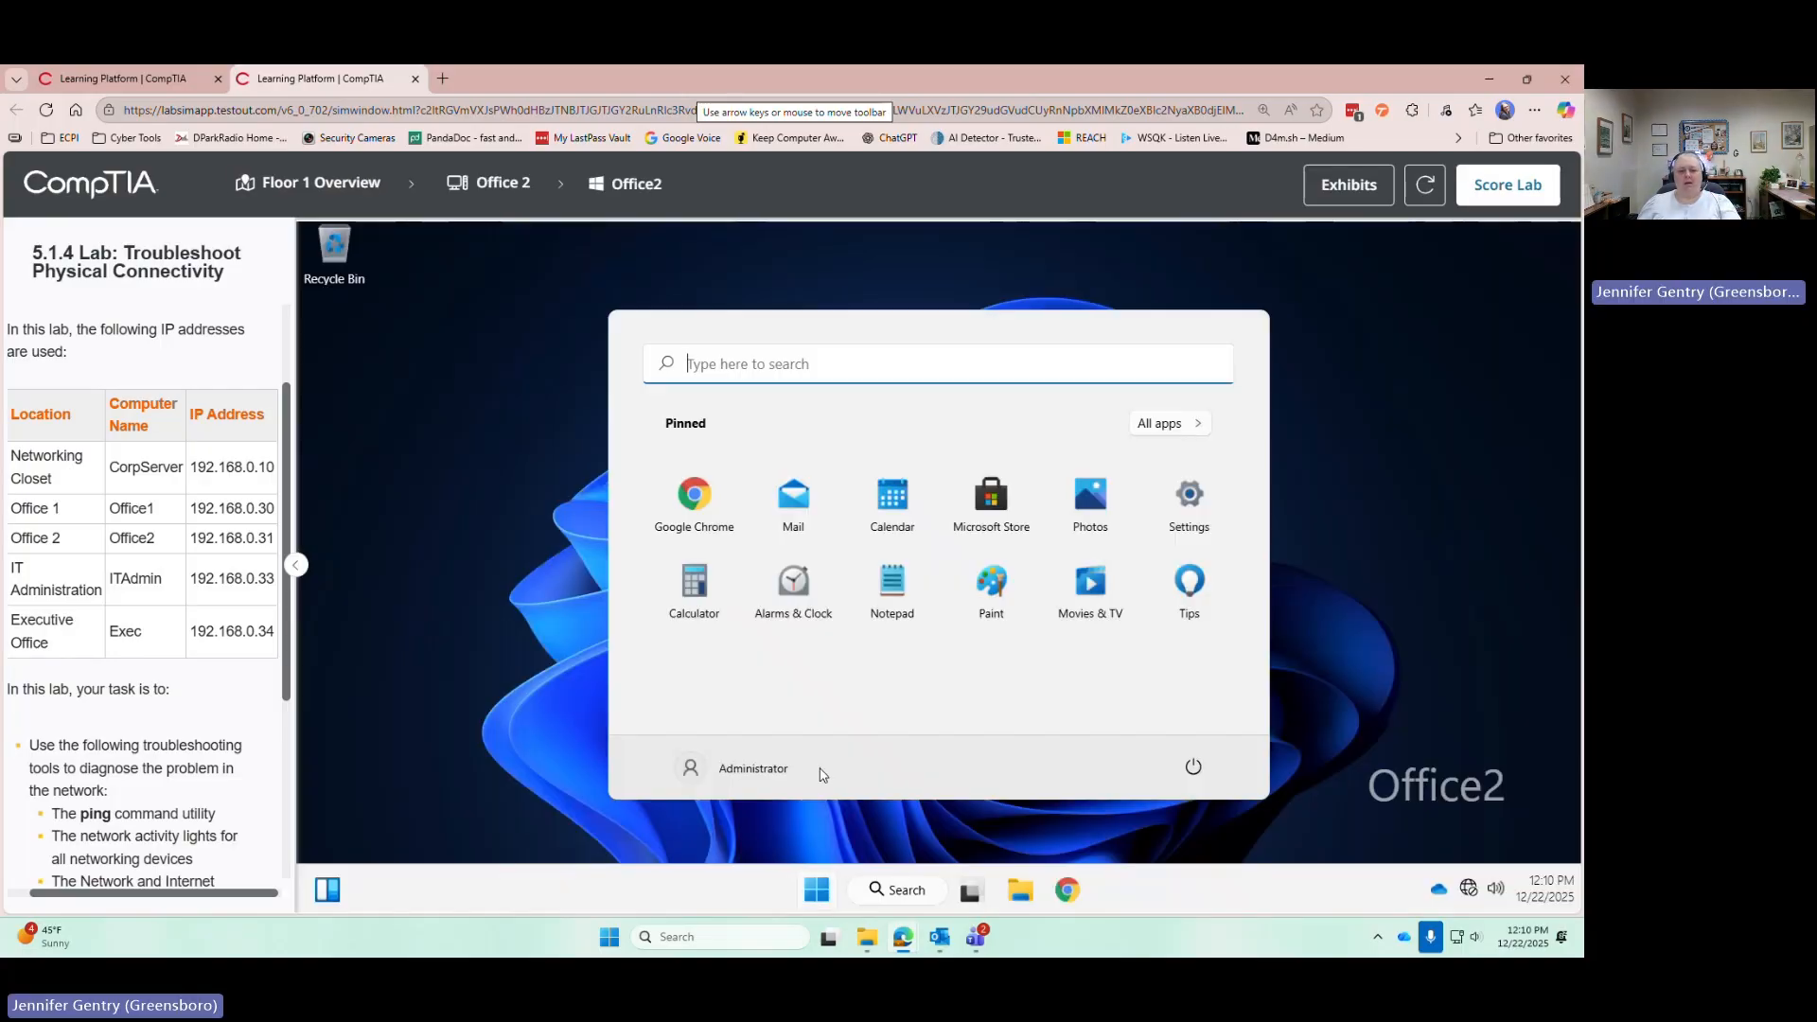
right_click(802, 897)
left_click(821, 667)
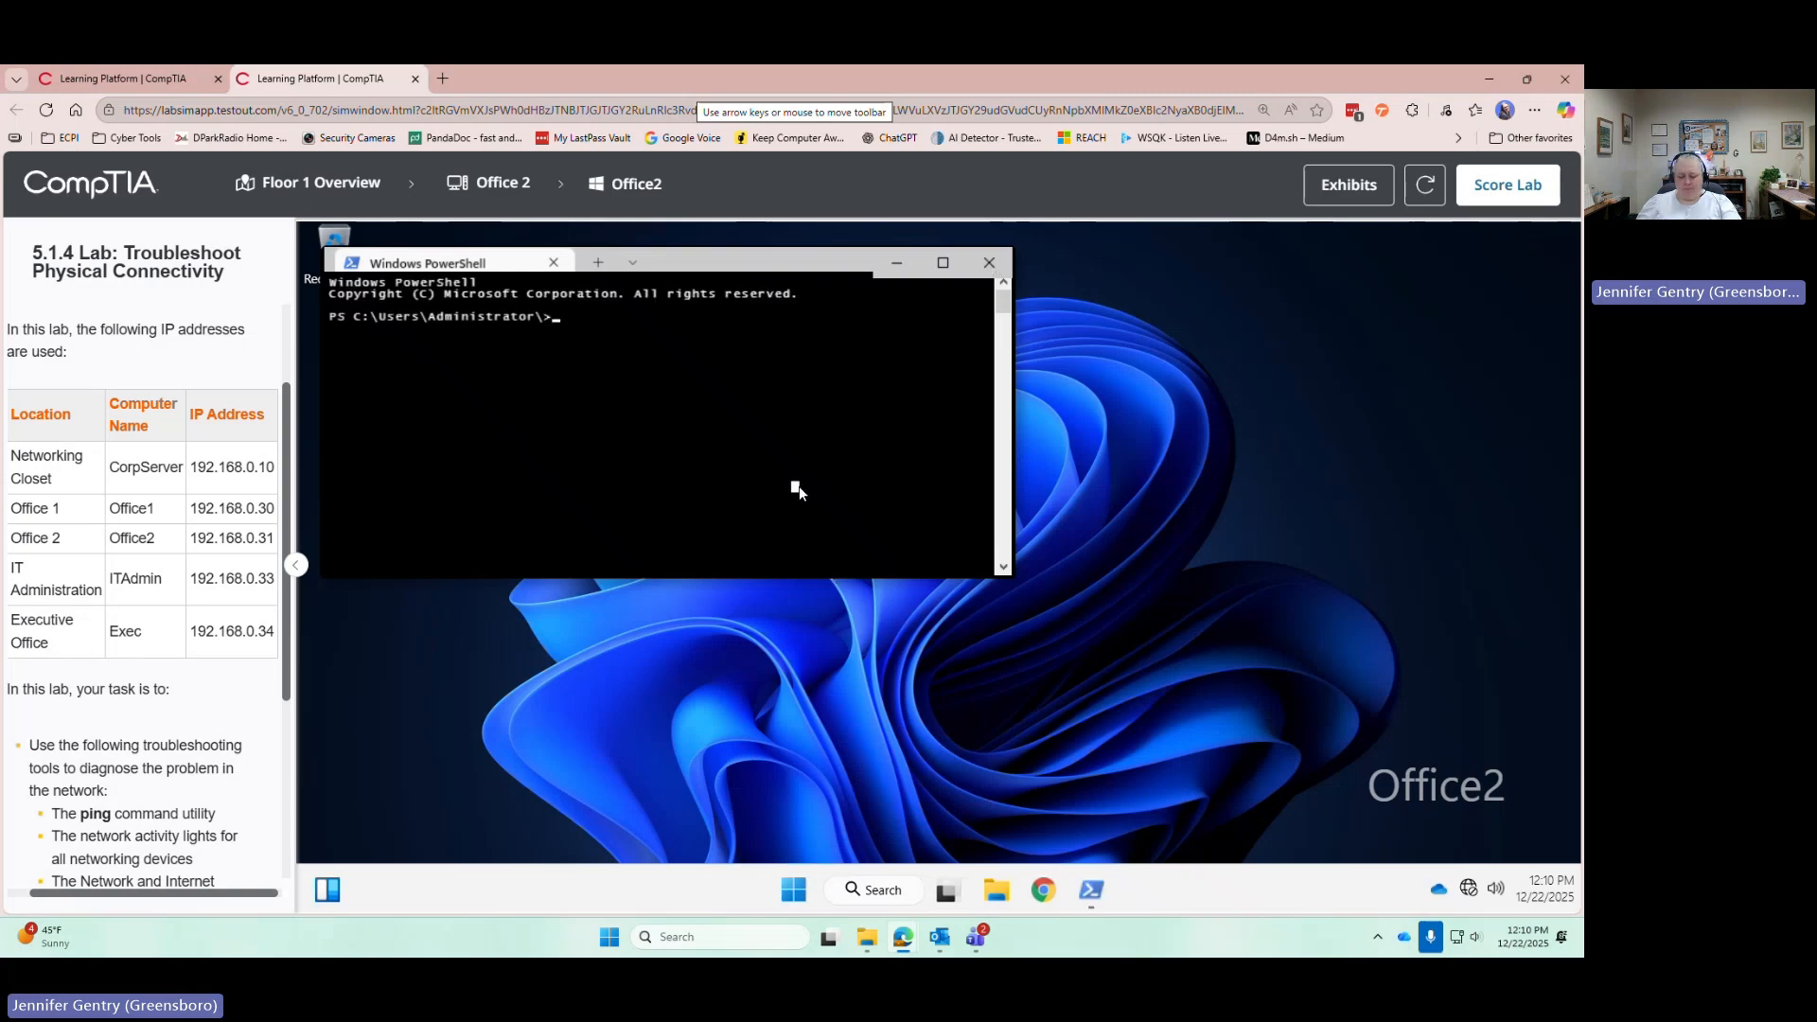
Ping CorpServer, Office1, Office2, ITAdmin and Exec from Office2; only Office2 replies
type("ping Corp")
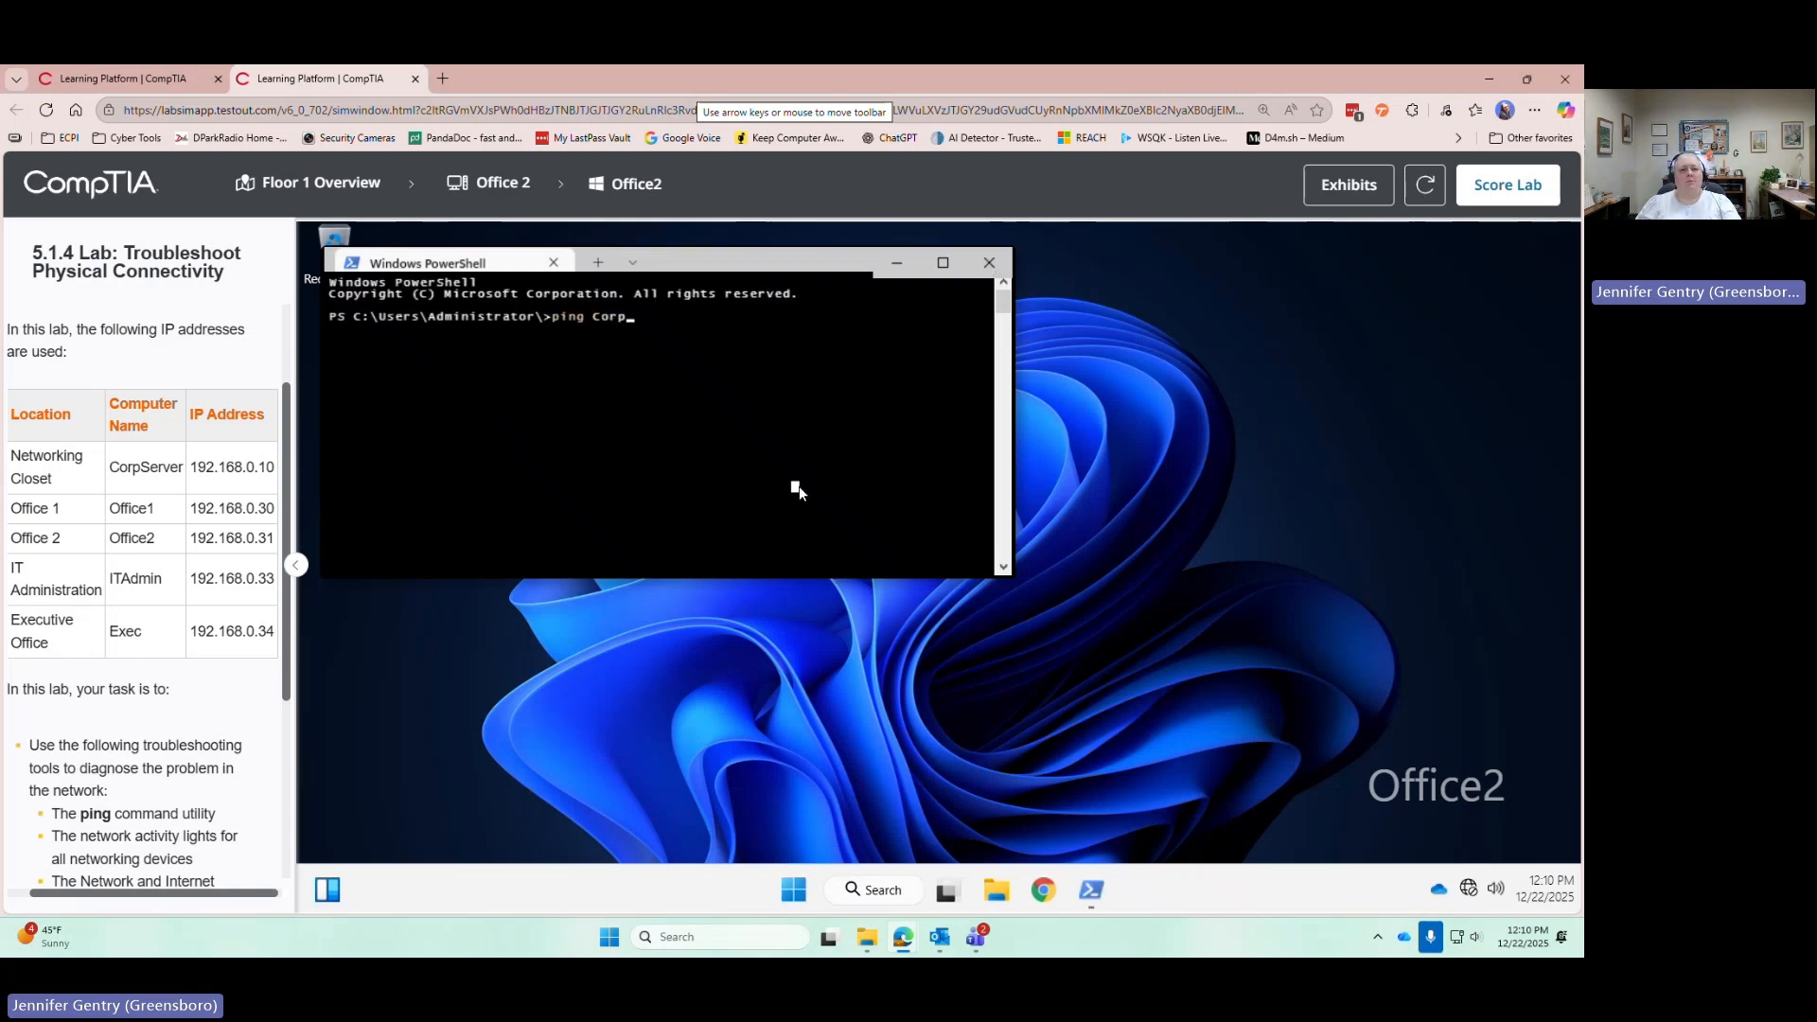
type("Server")
key("Return")
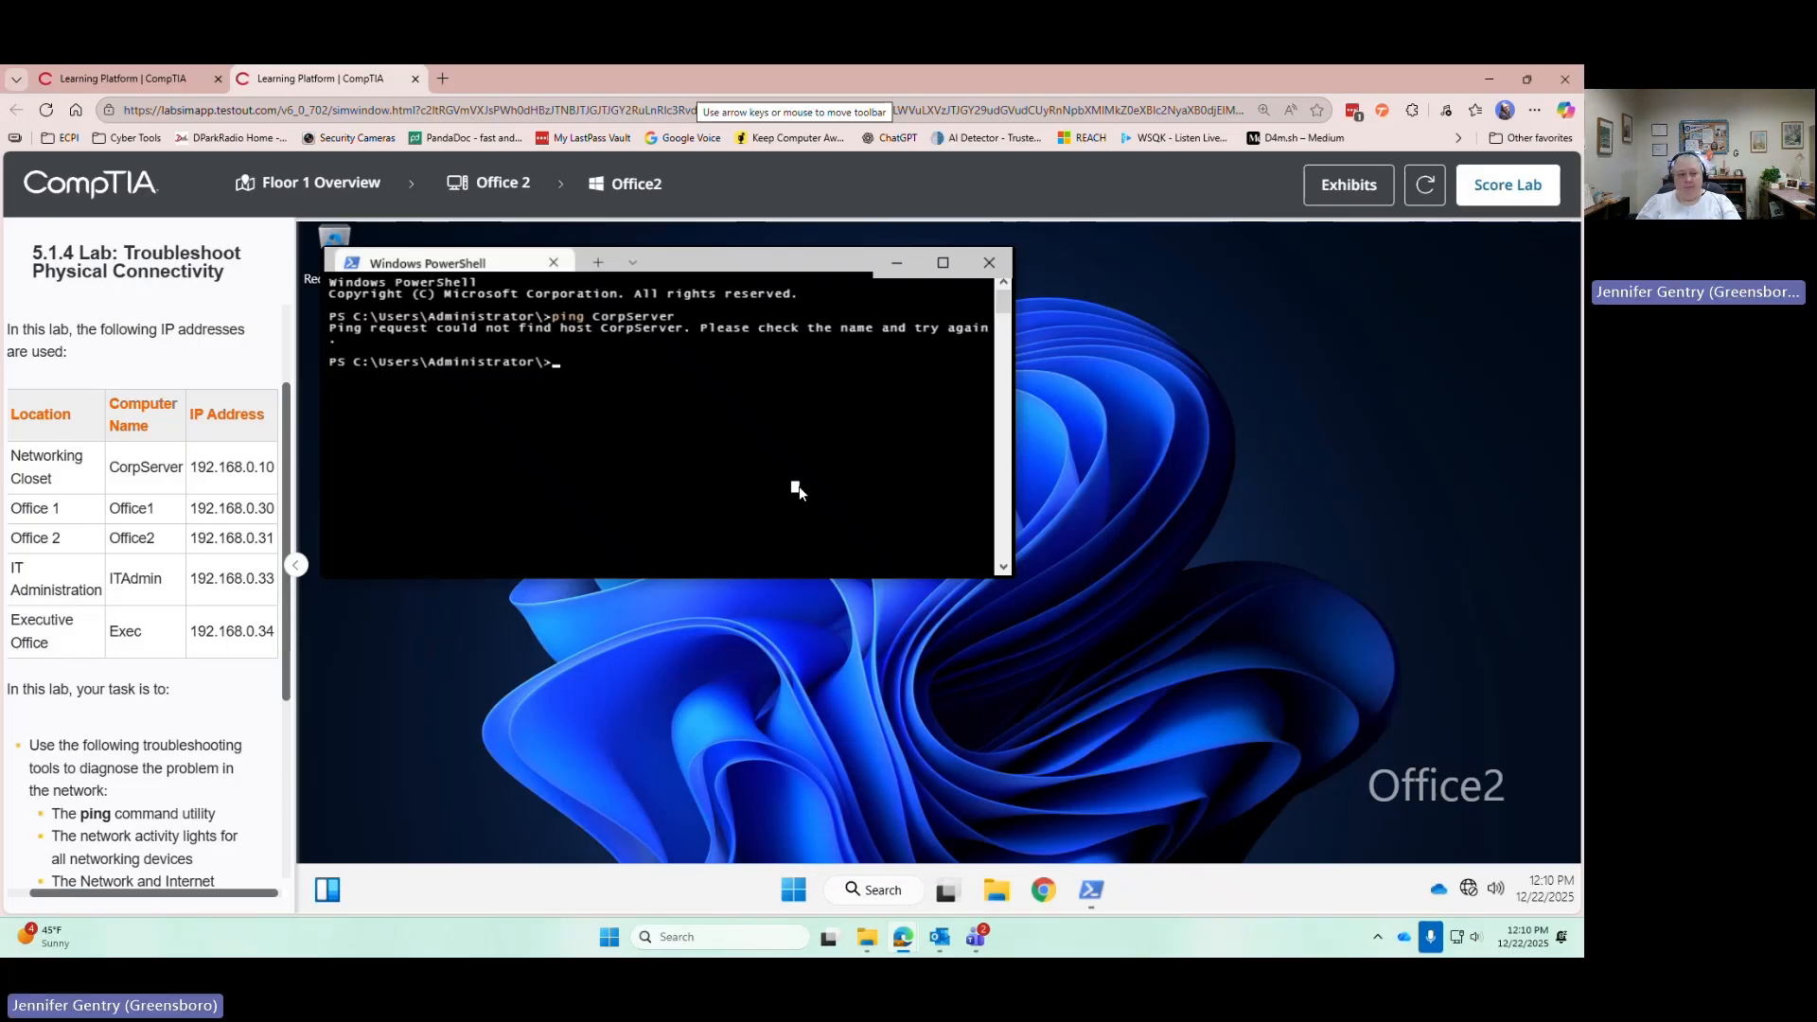
type("ping Office1")
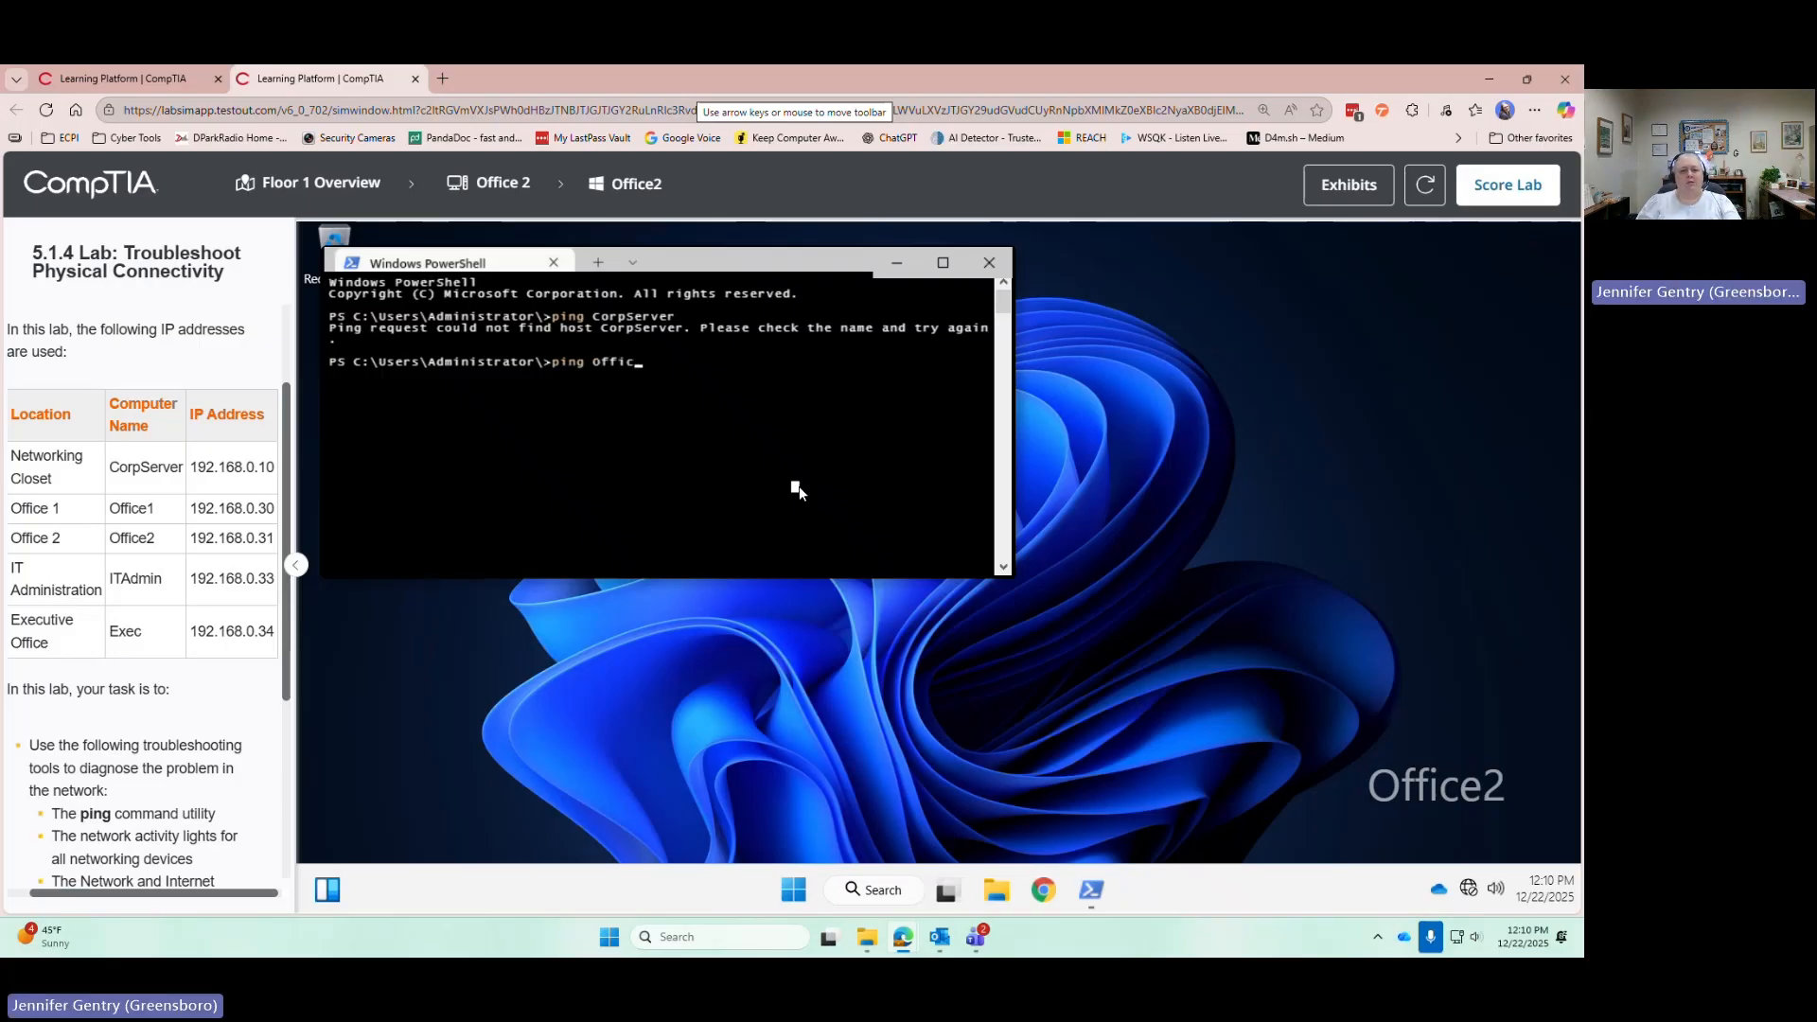
key("Return")
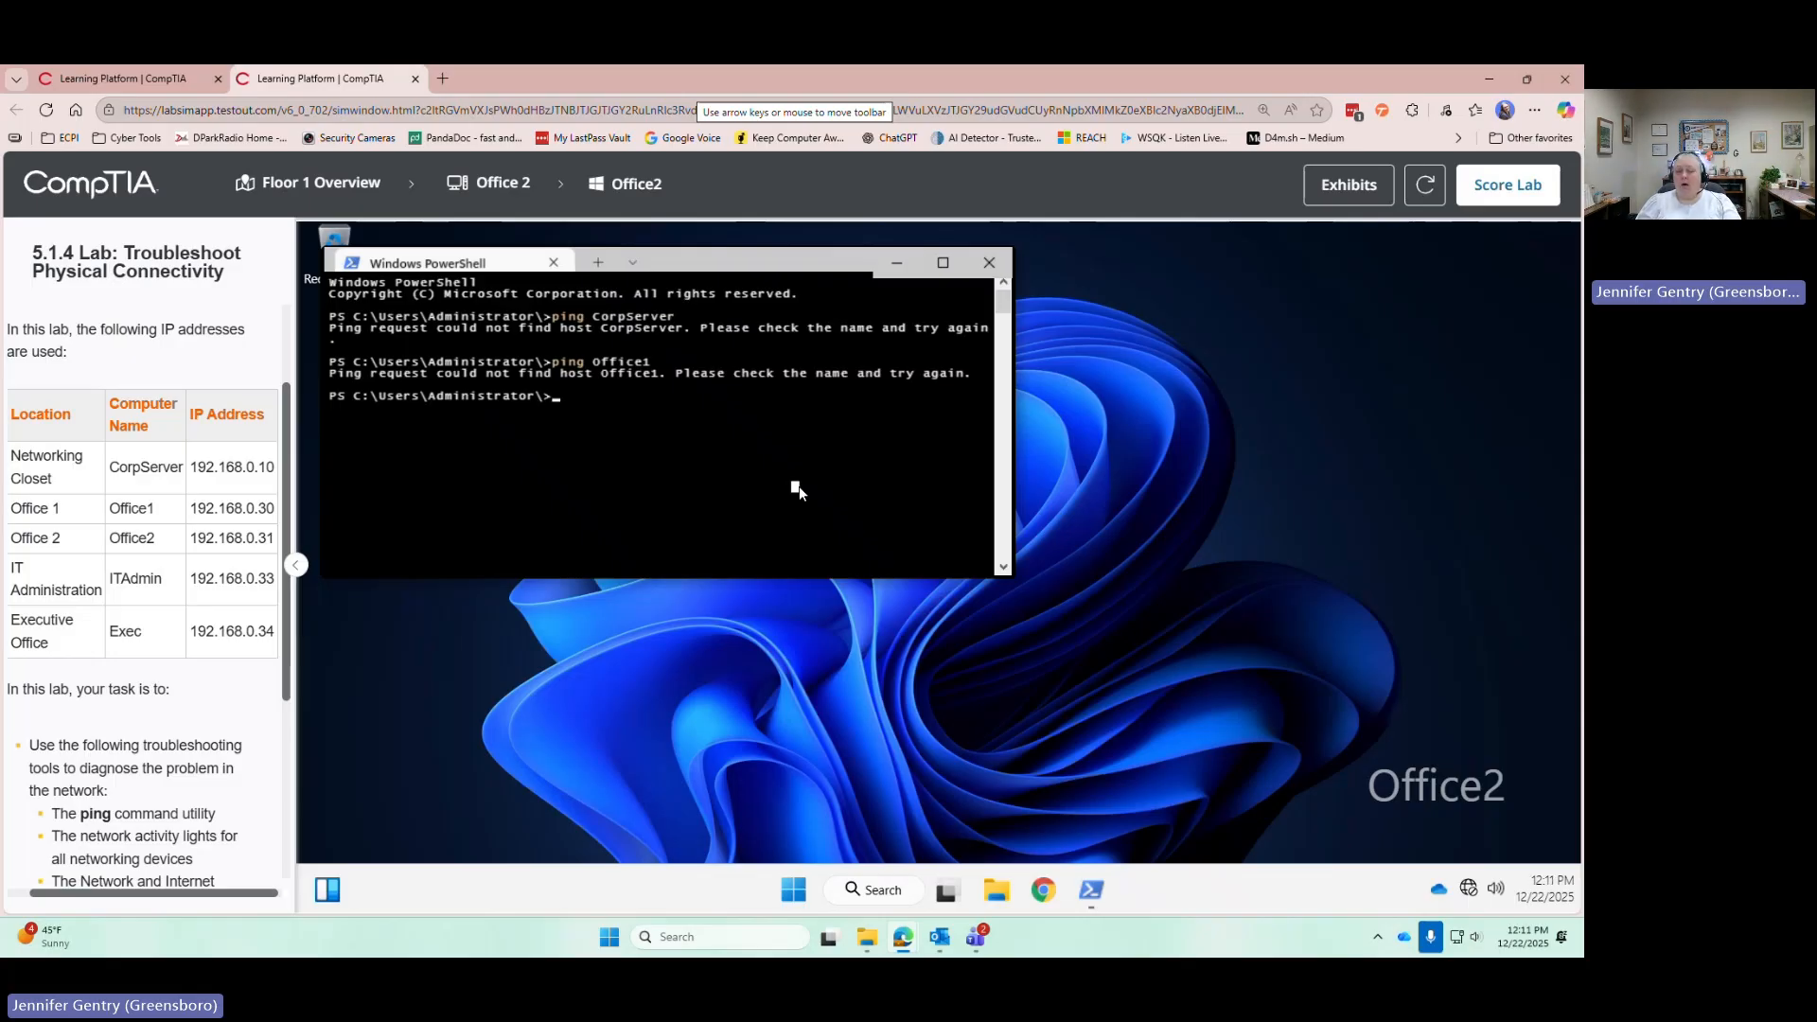
type("ping Office2")
key("Return")
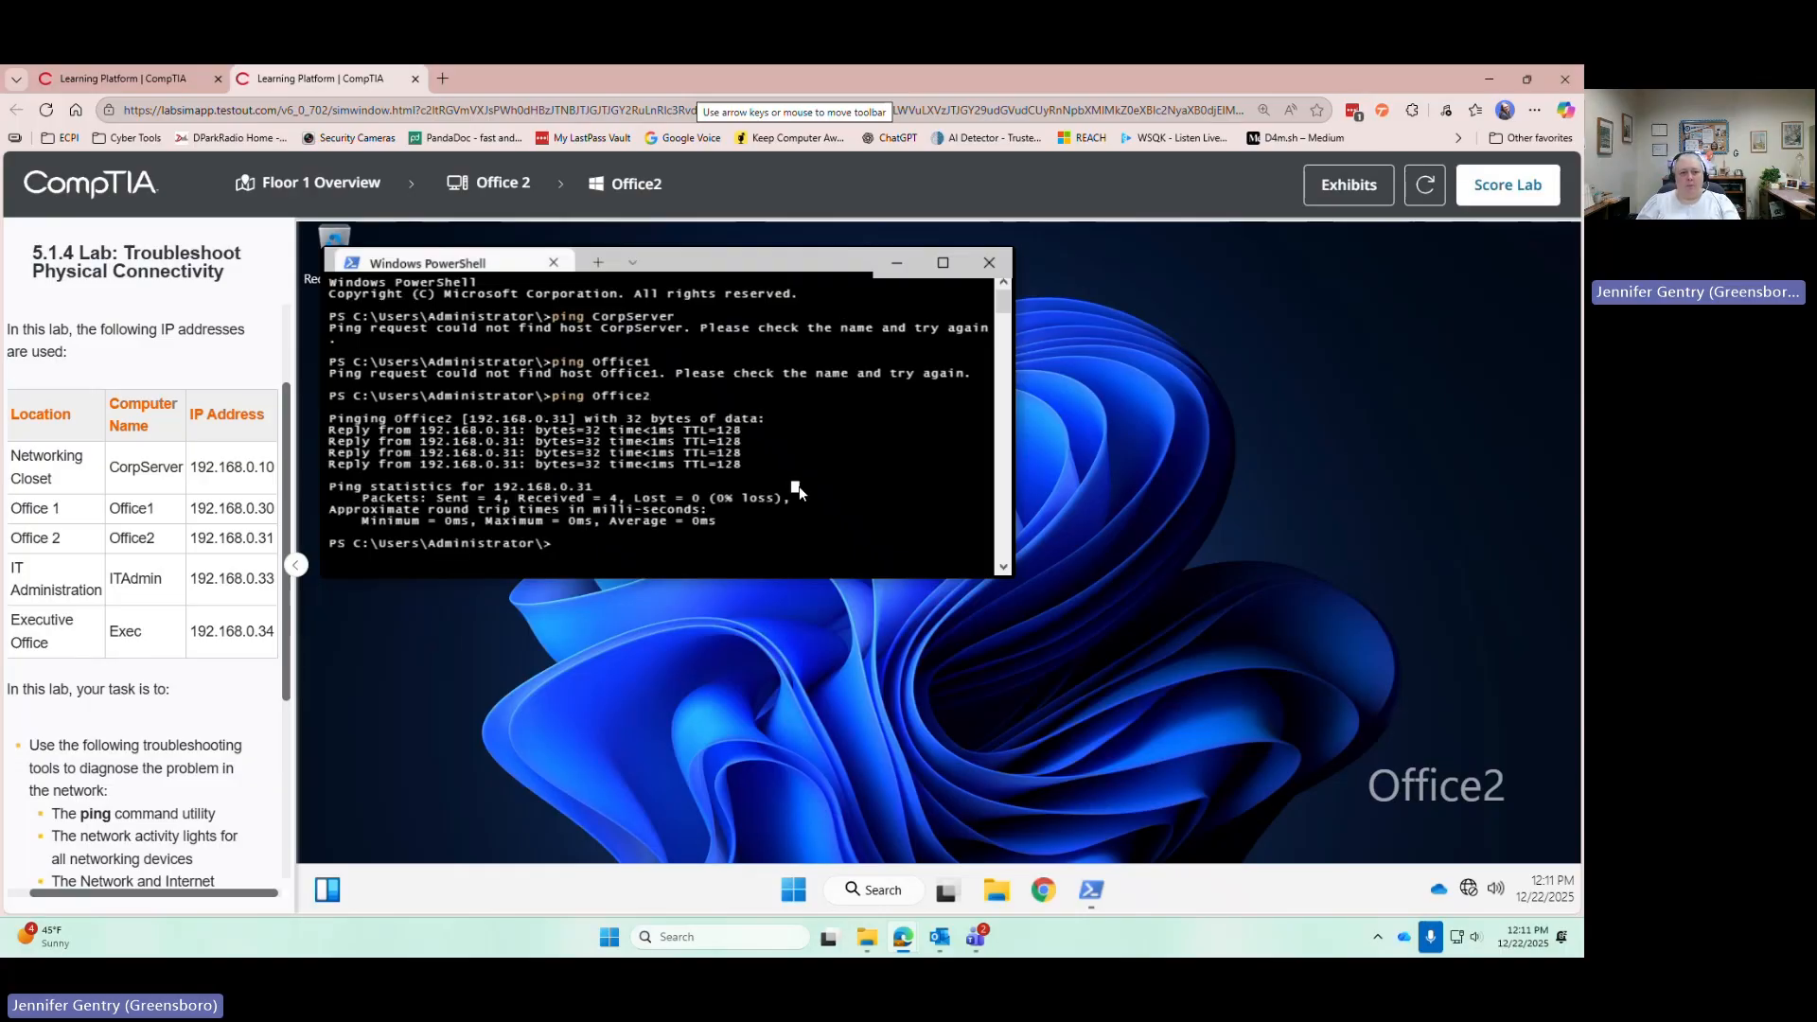
type("ping ITAdmin")
key("Return")
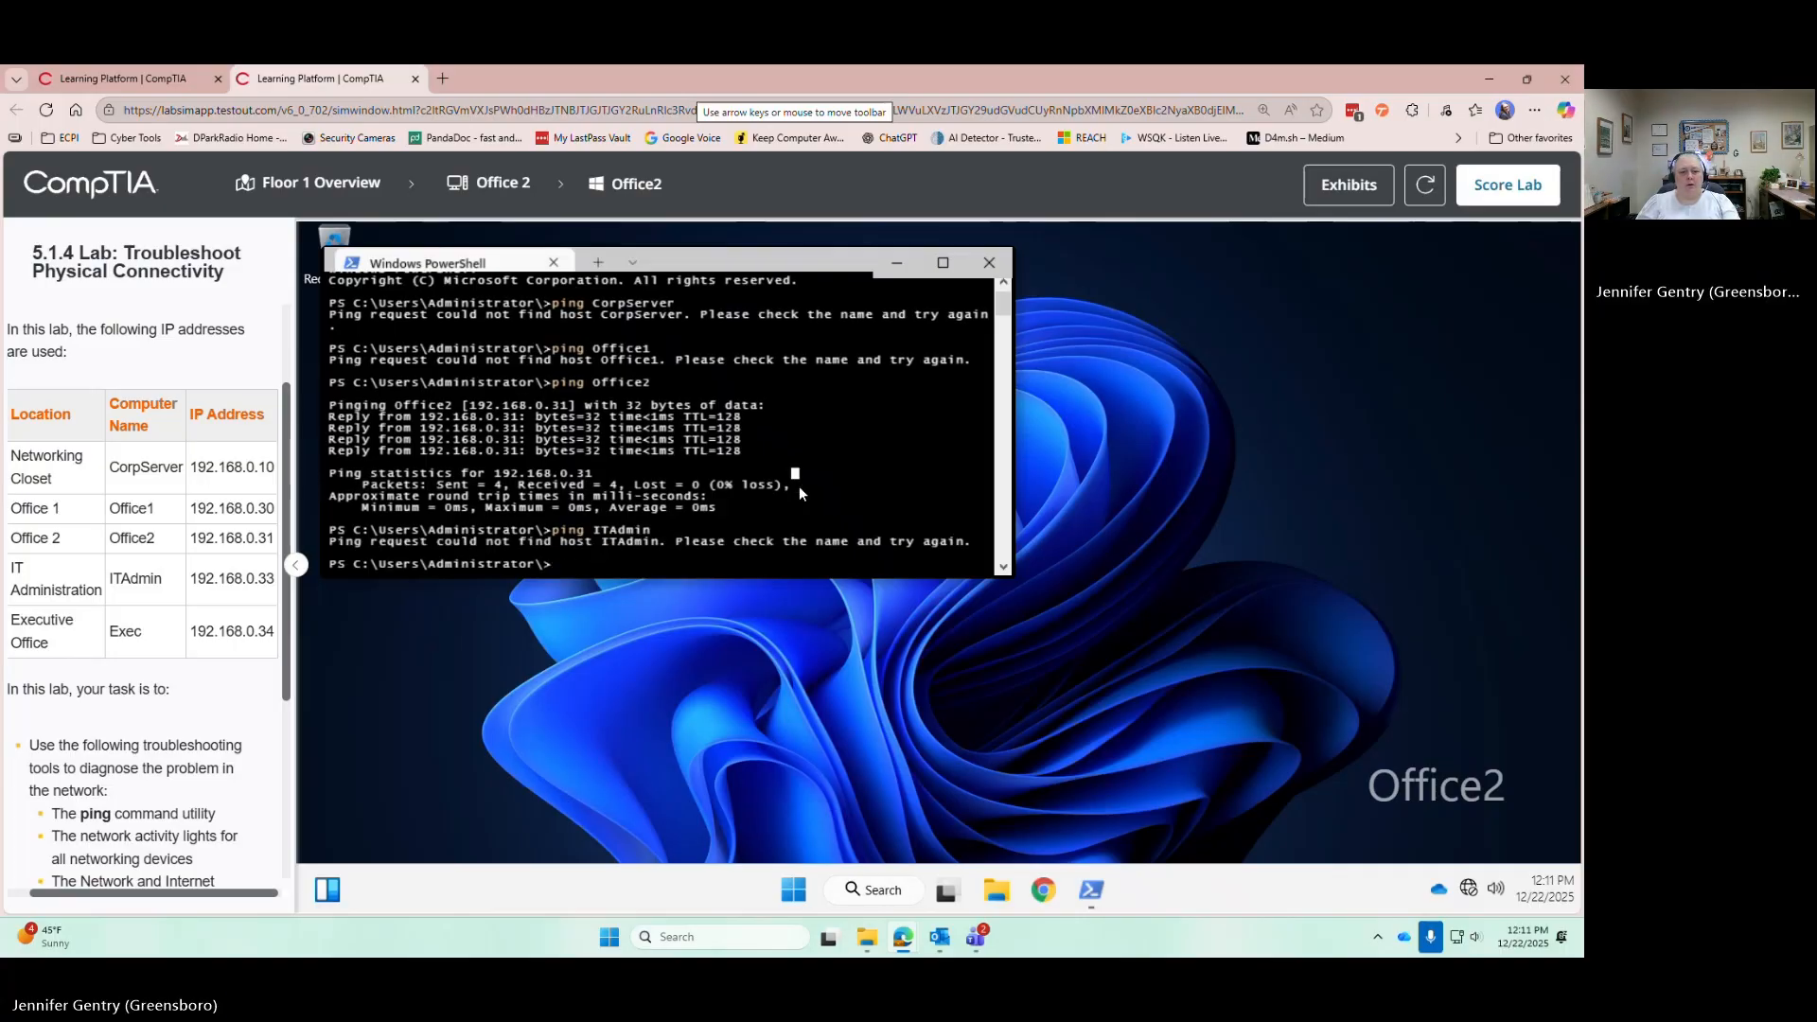
type("ping Ex")
type("ec")
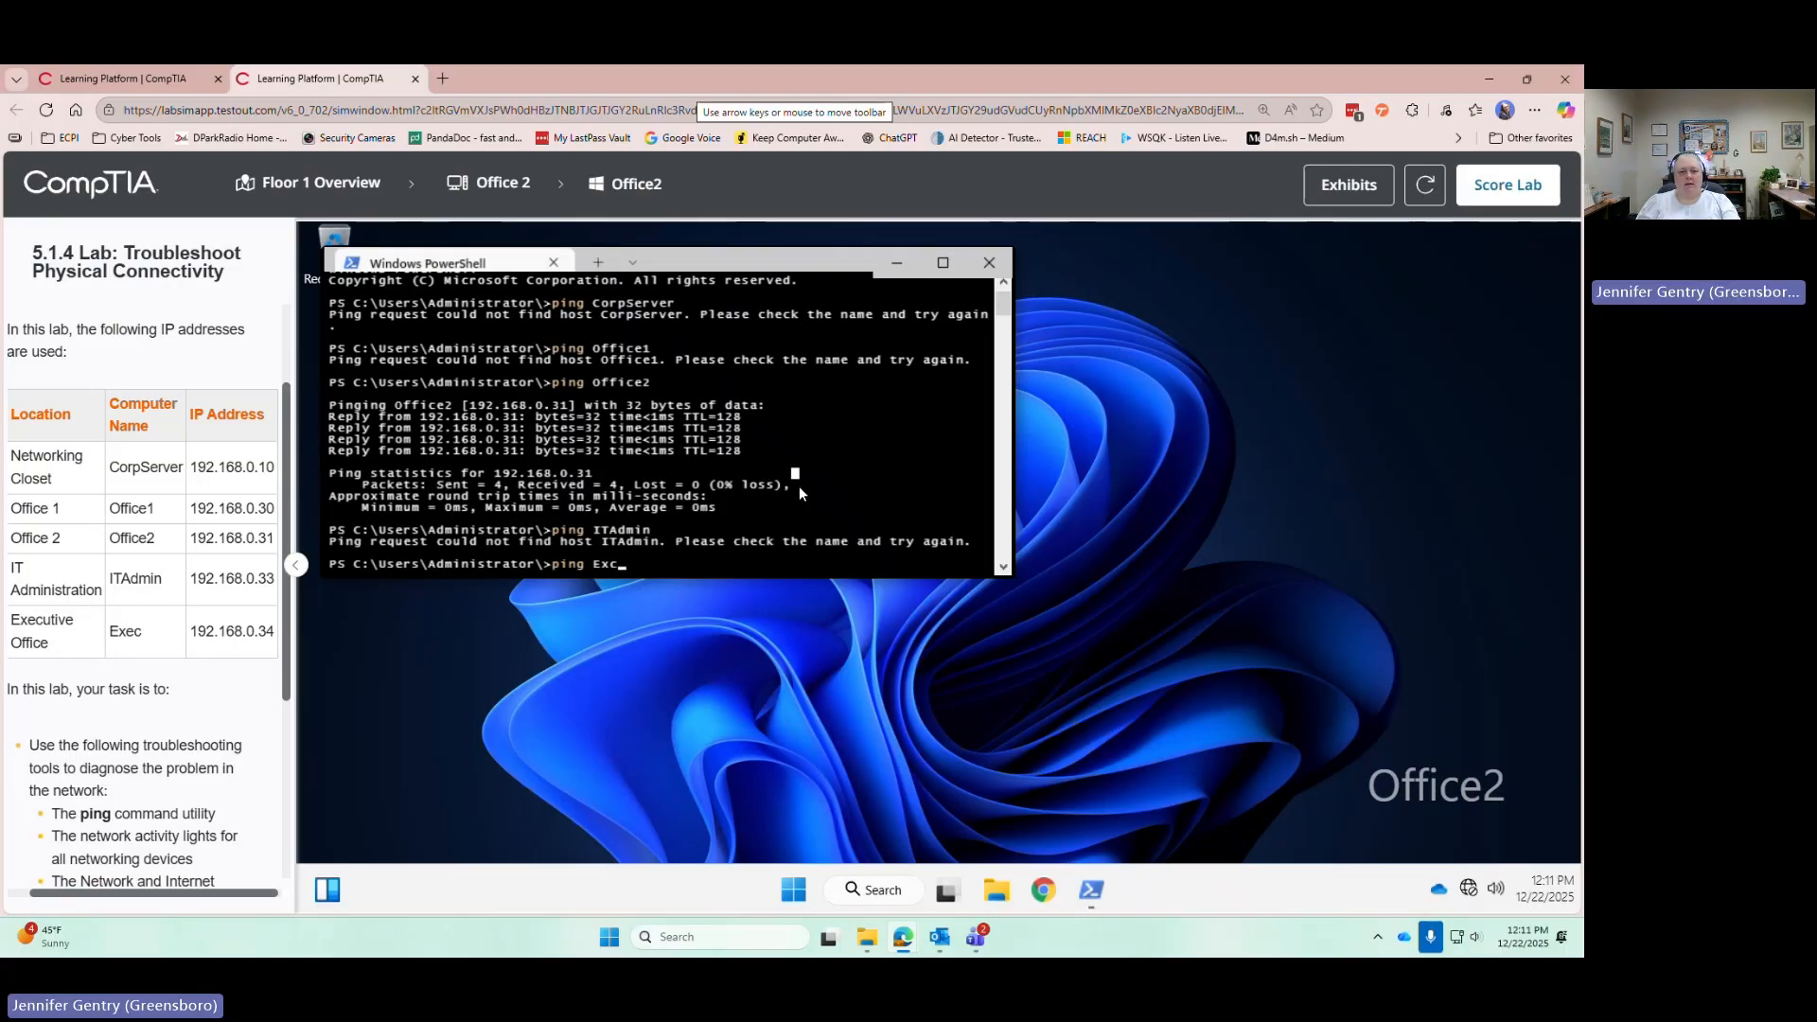
key("Return")
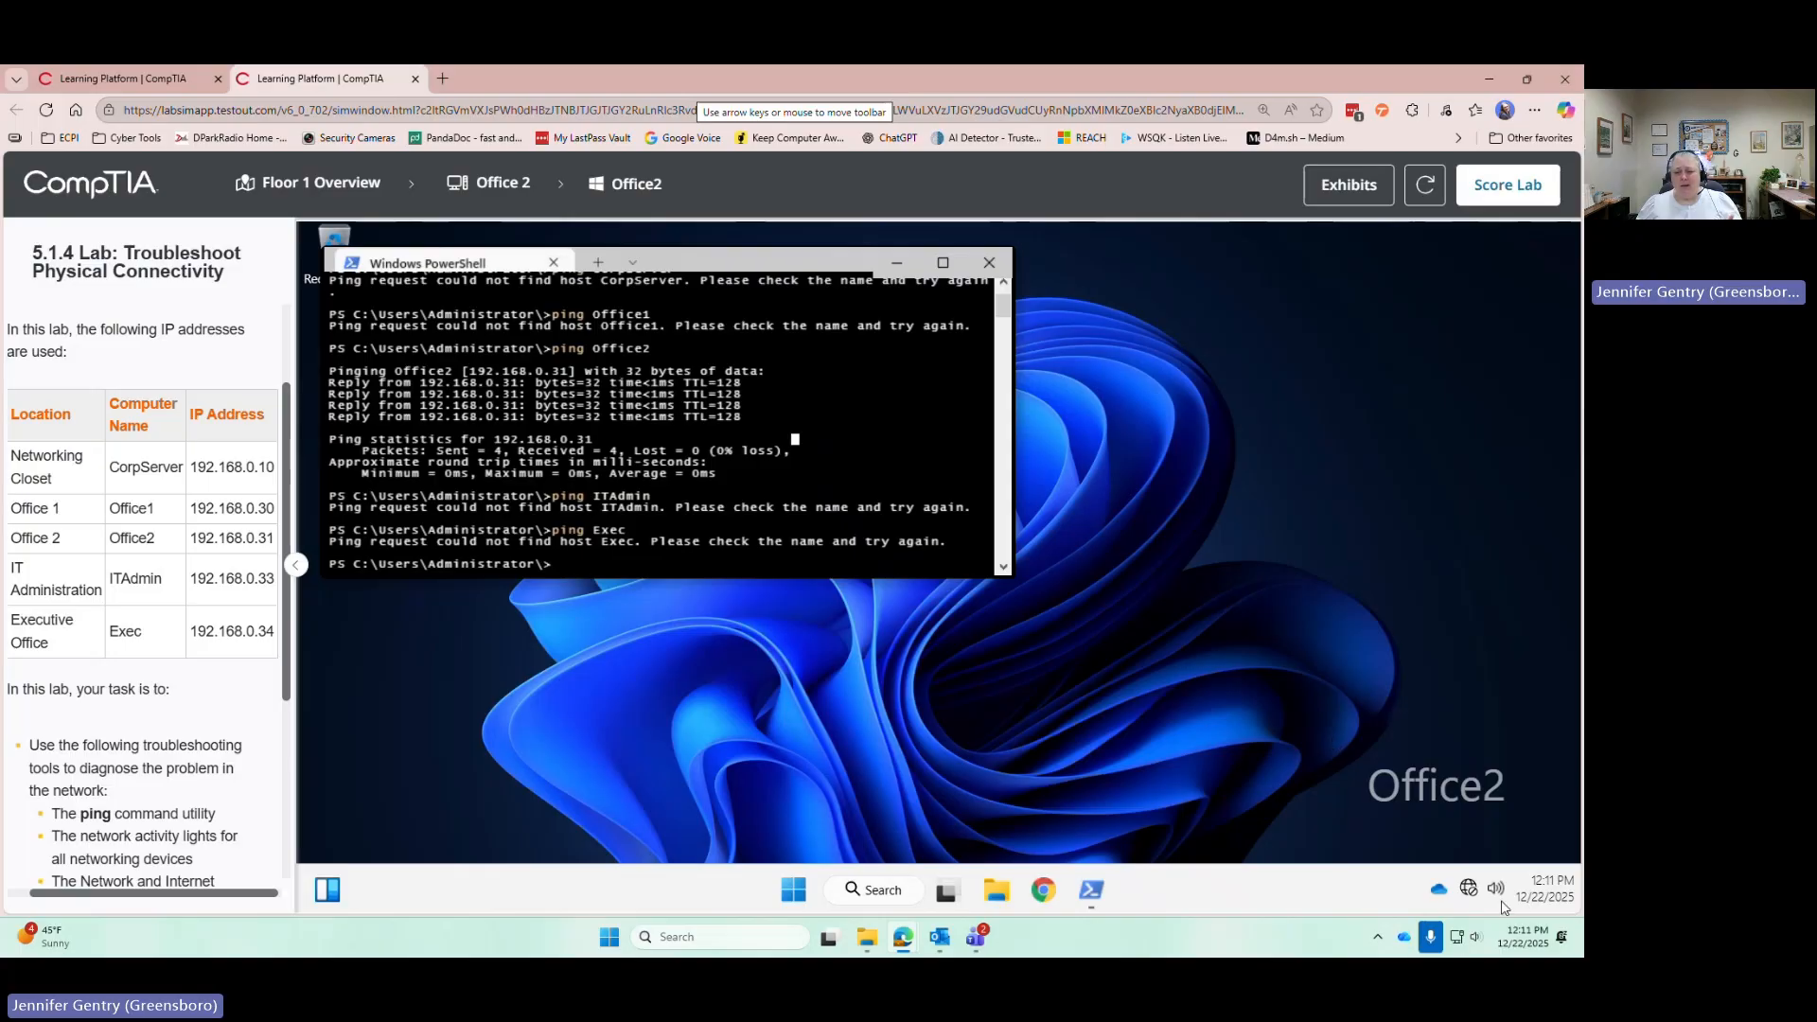
Open Office2's Network and Internet settings from the taskbar network icon, showing no connection
mouse_move(1471, 891)
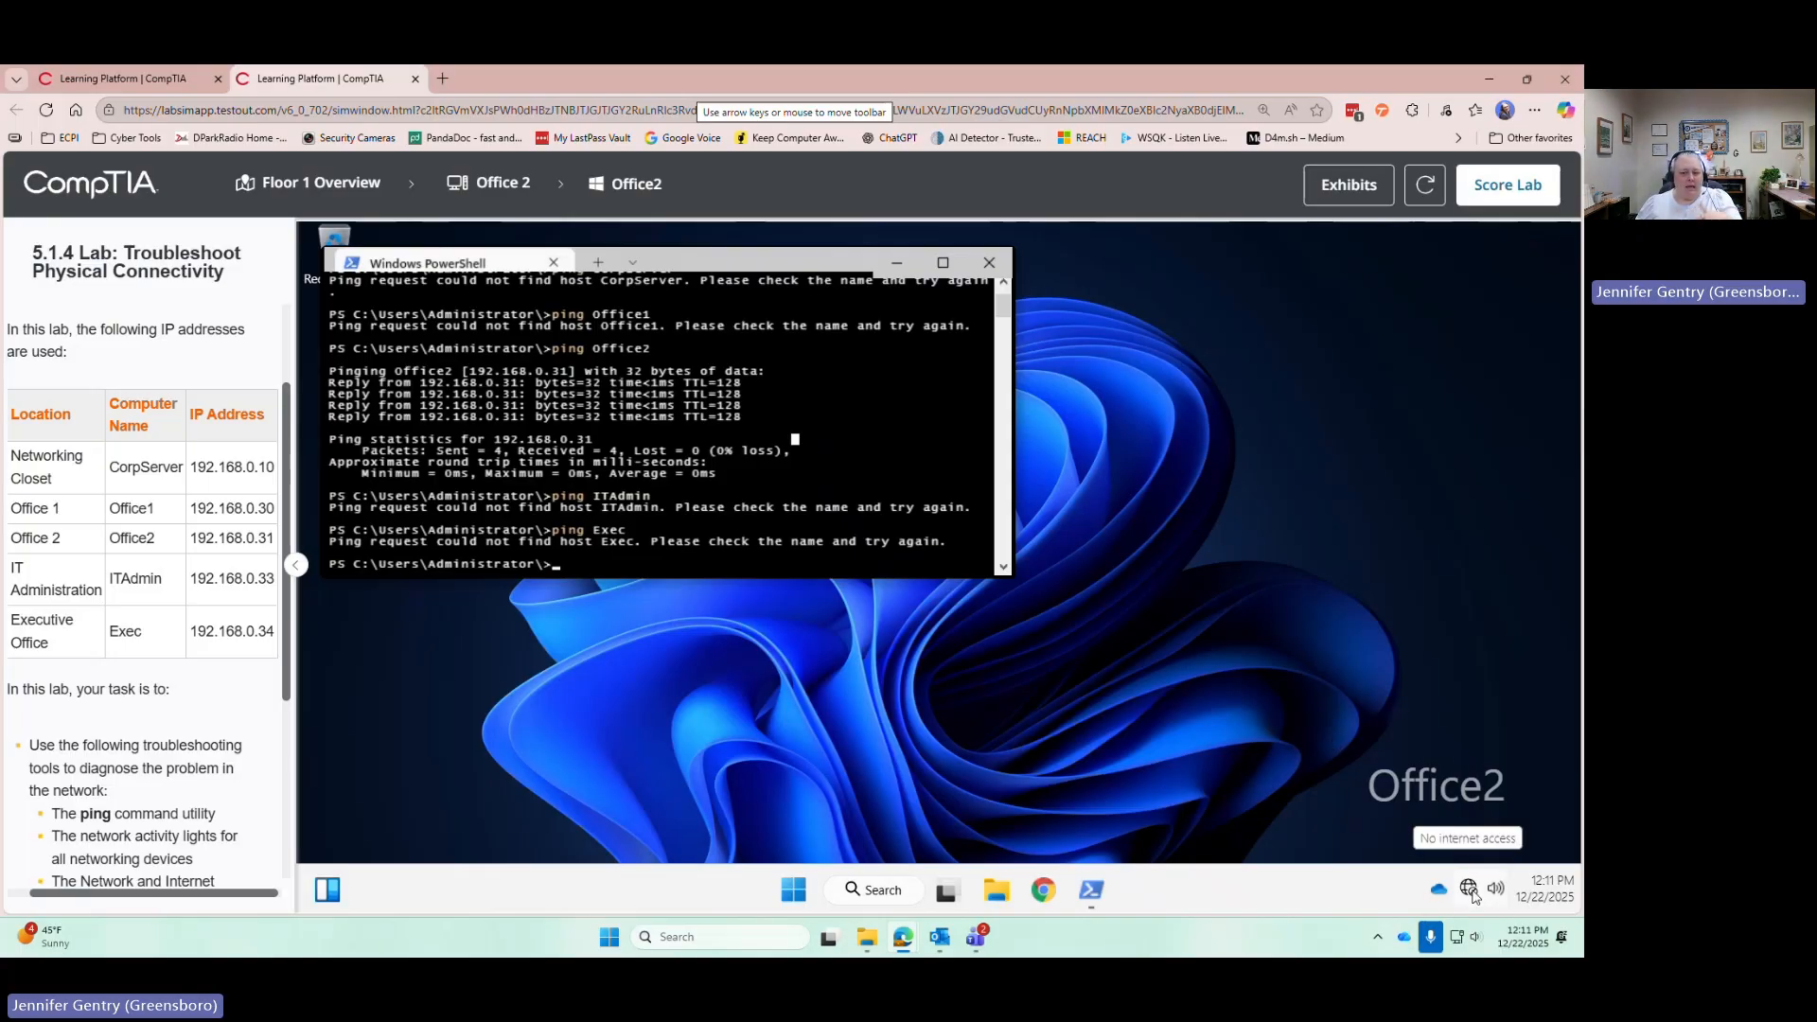
right_click(1470, 890)
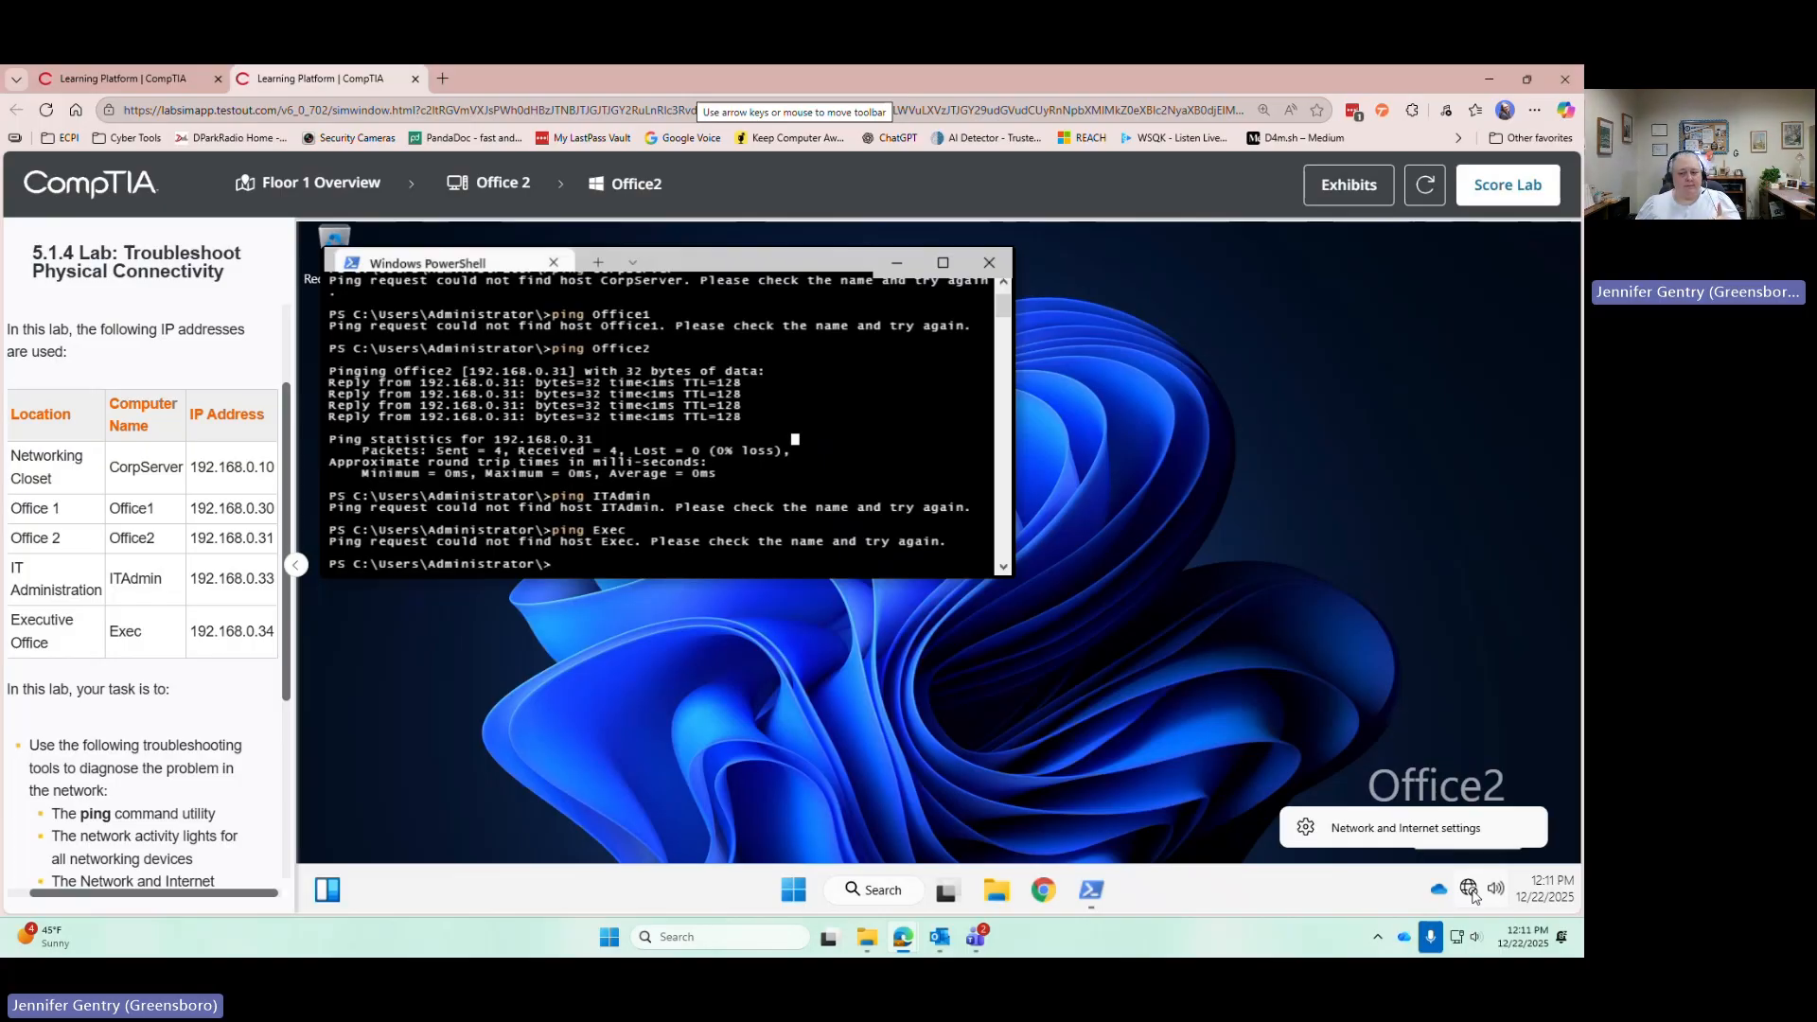
left_click(1463, 839)
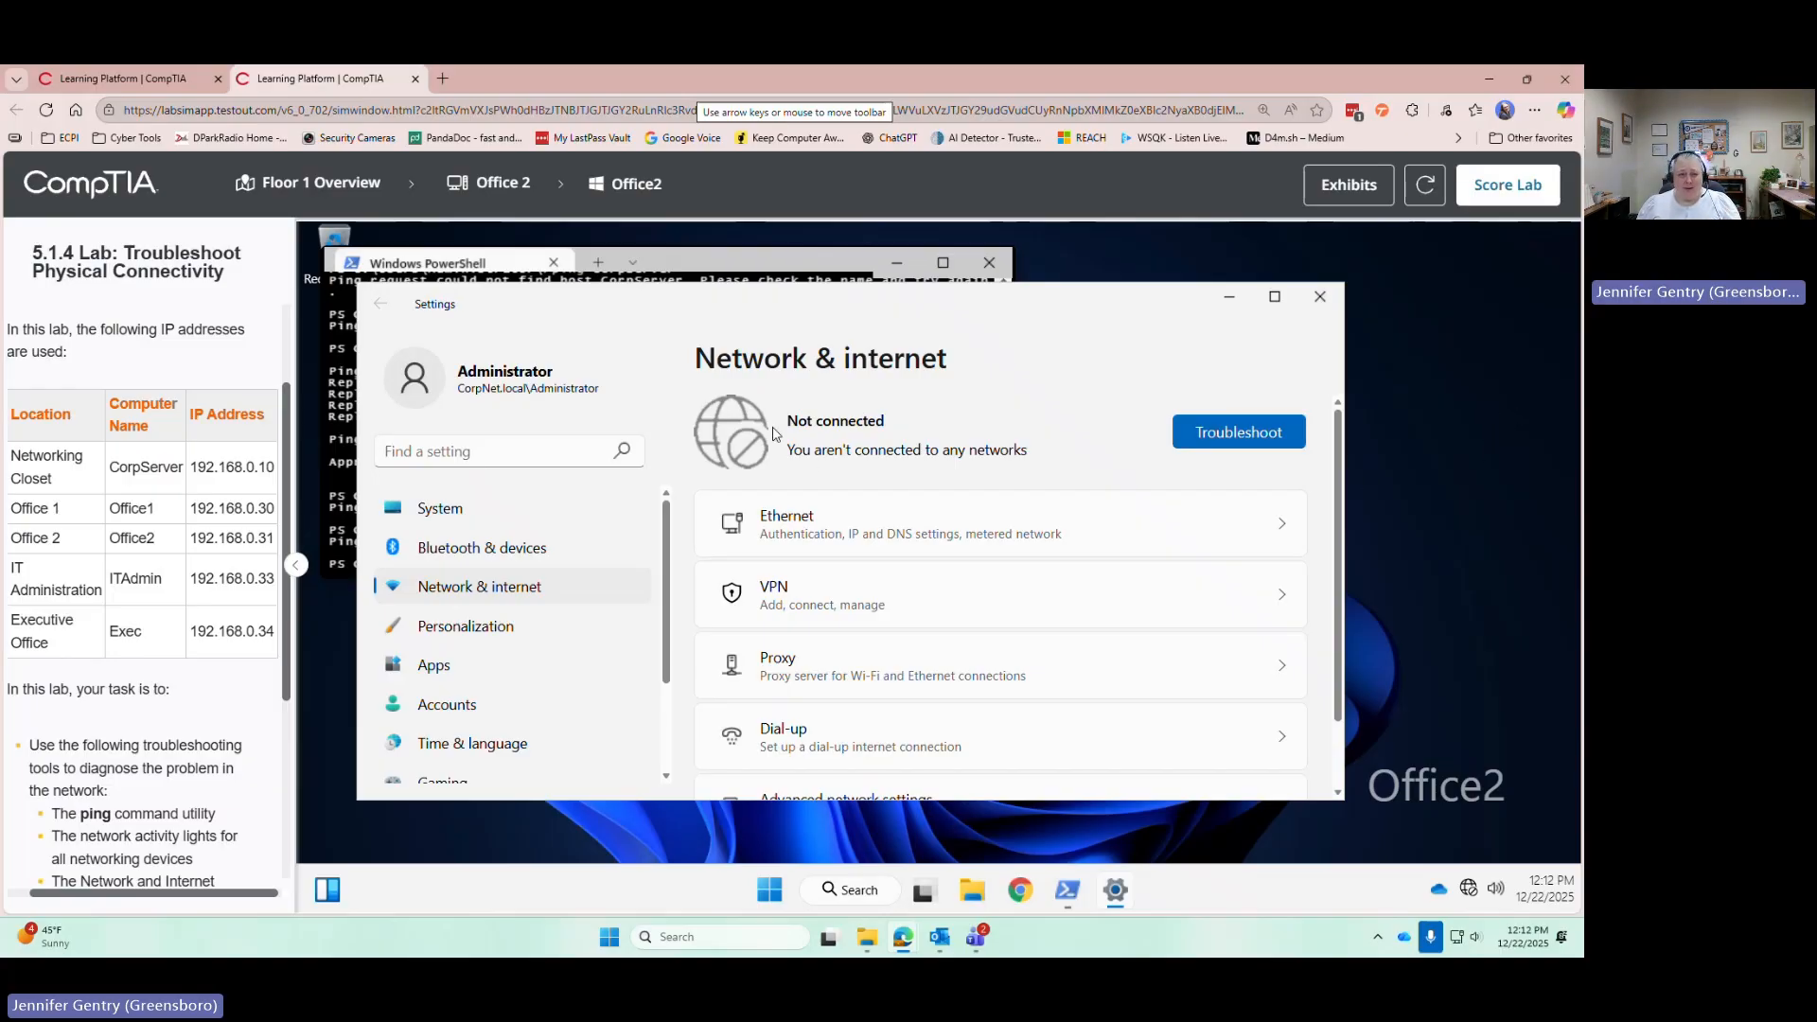
Turn Office2's computer case to the back, zoom into the I/O panel, and inspect the Cat6a RJ45 cable
left_click(484, 185)
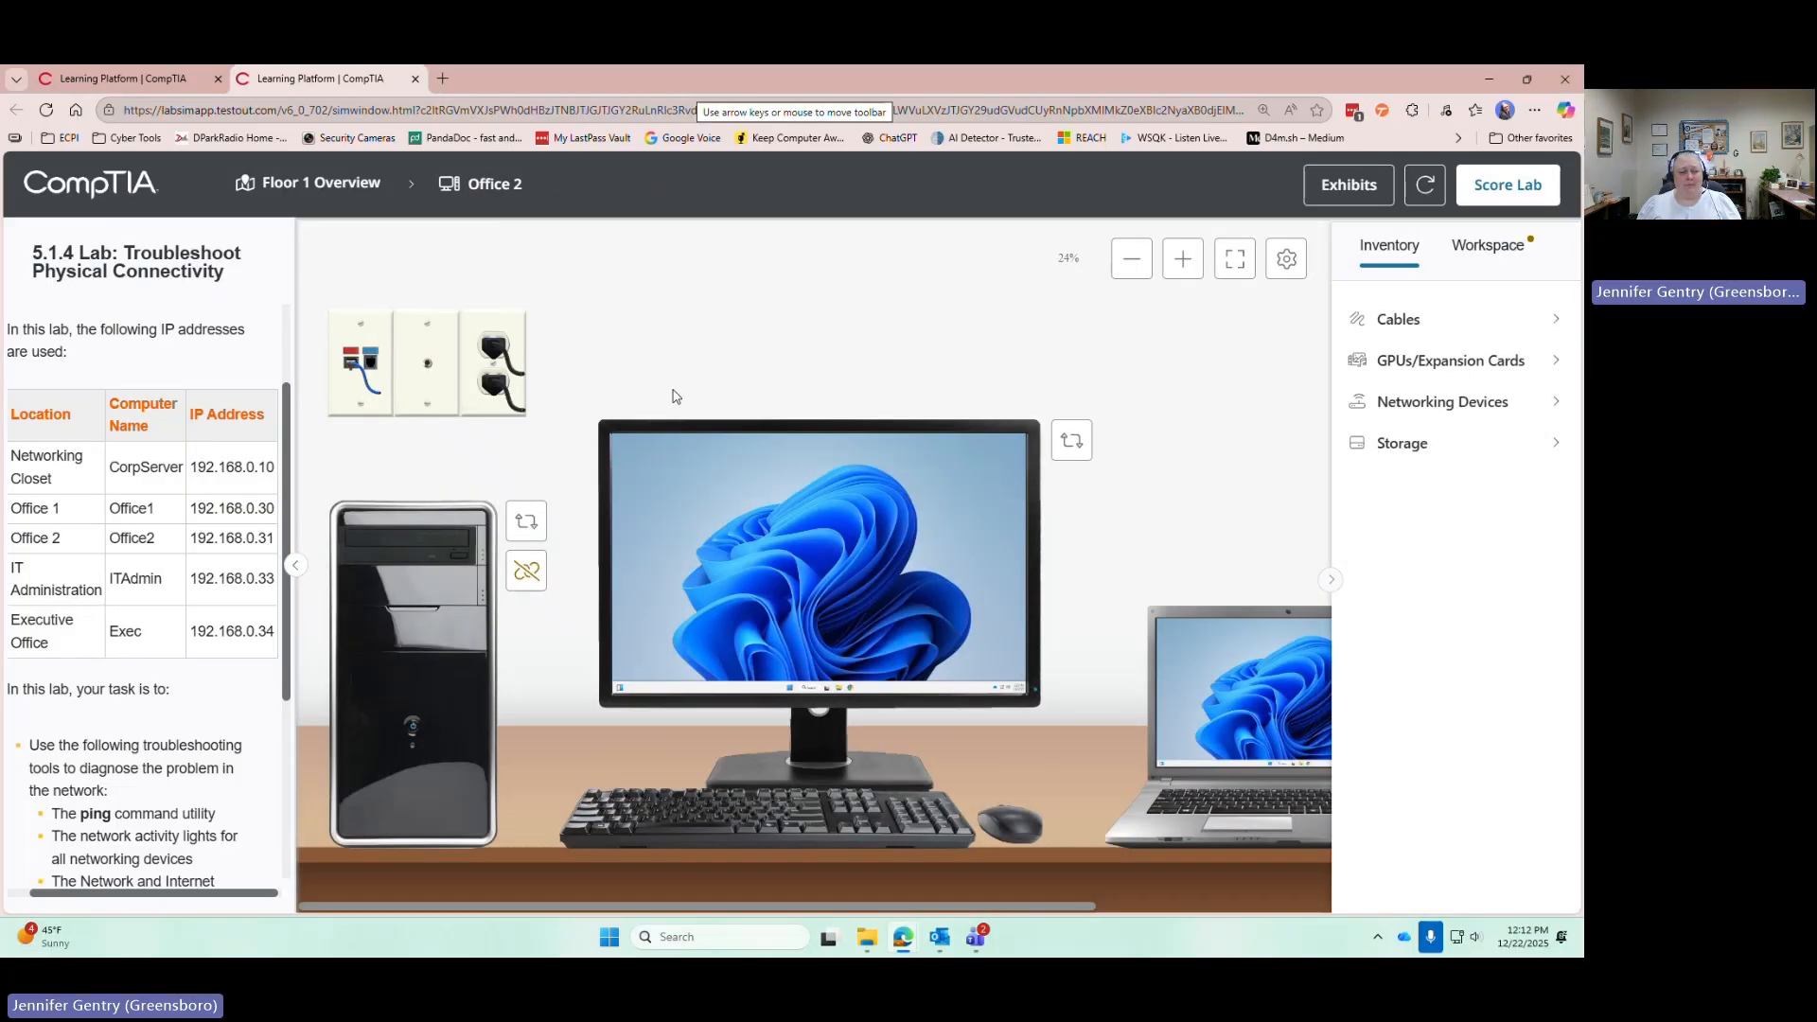
left_click(526, 520)
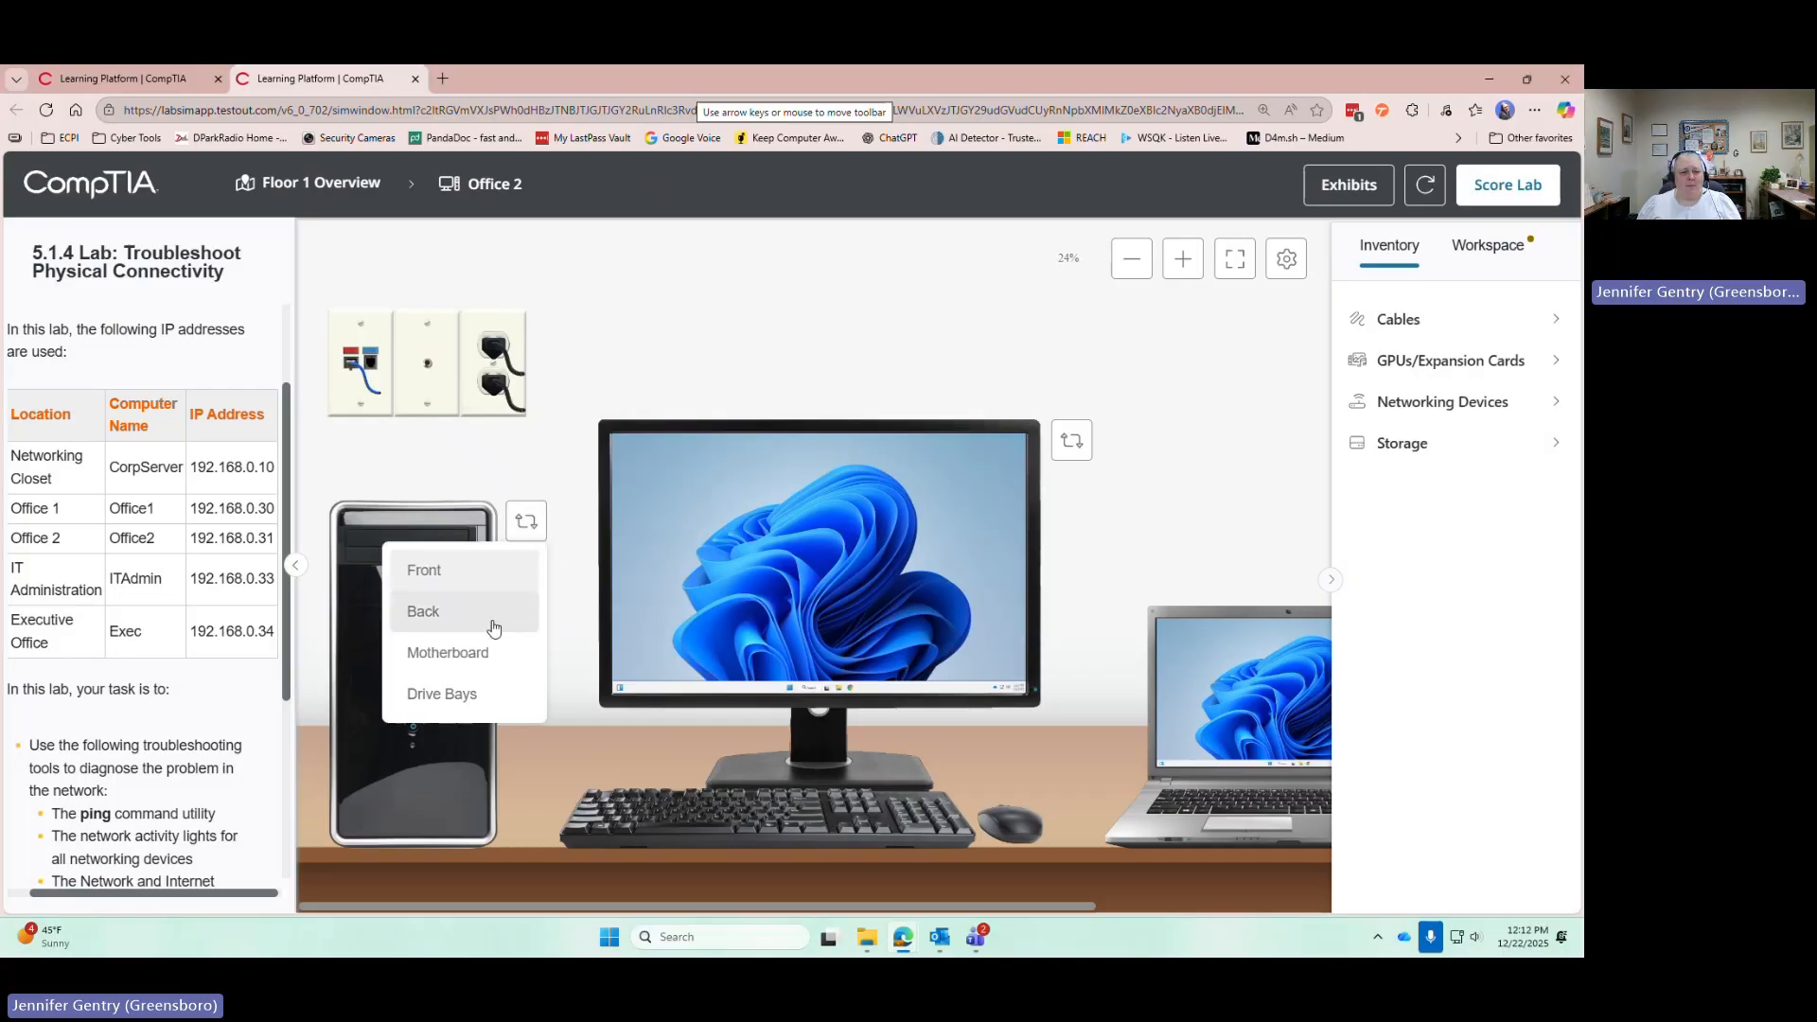
left_click(481, 617)
left_click(1158, 261)
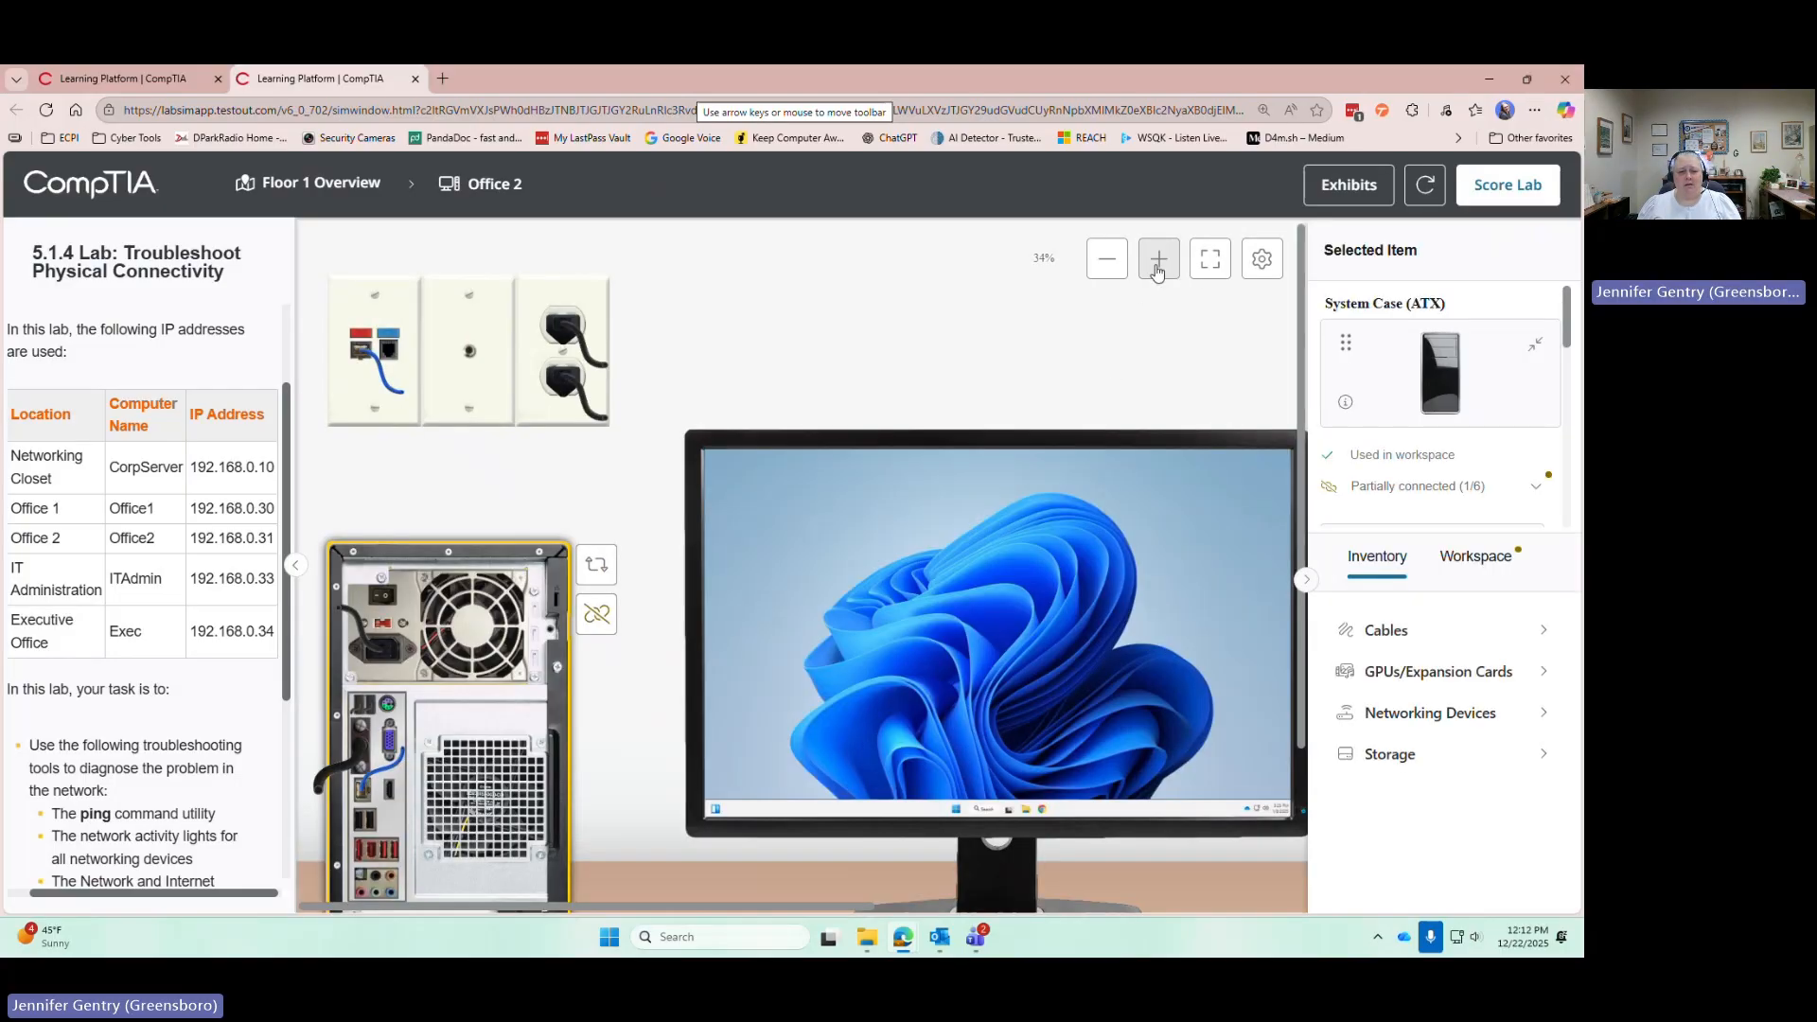
left_click(1158, 272)
scroll(706, 580, "down", 6)
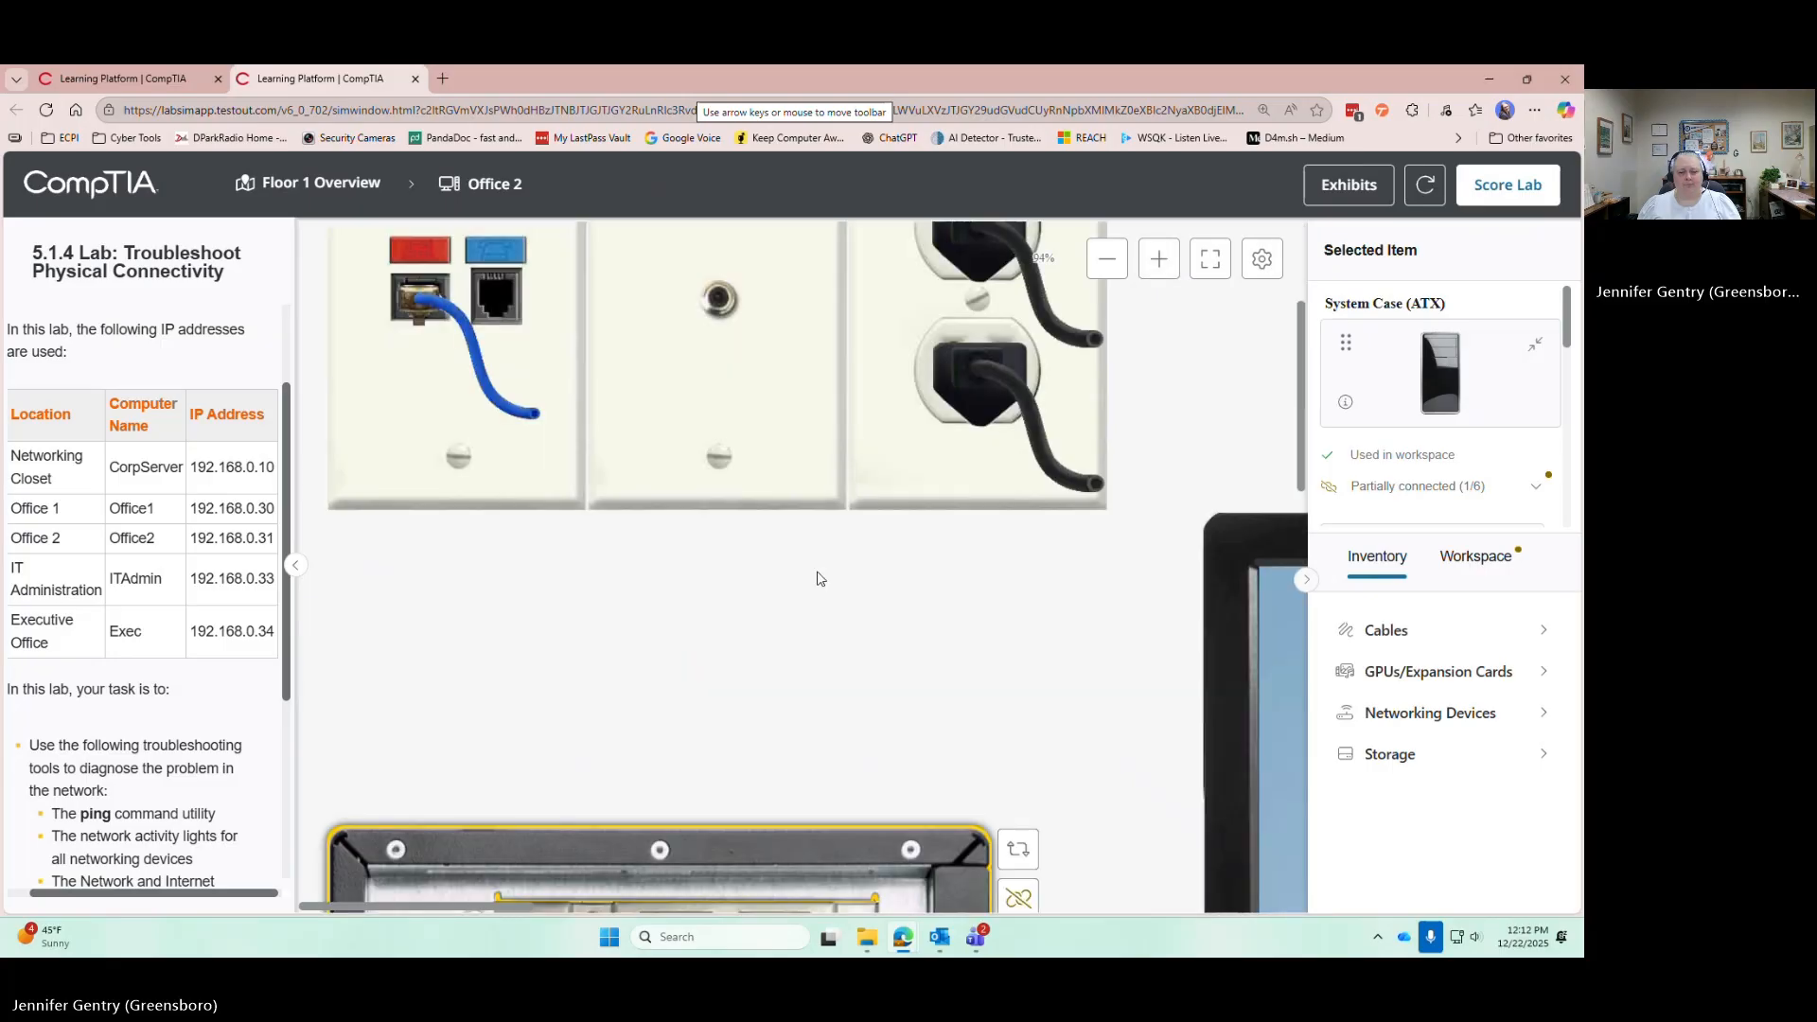
scroll(789, 597, "down", 5)
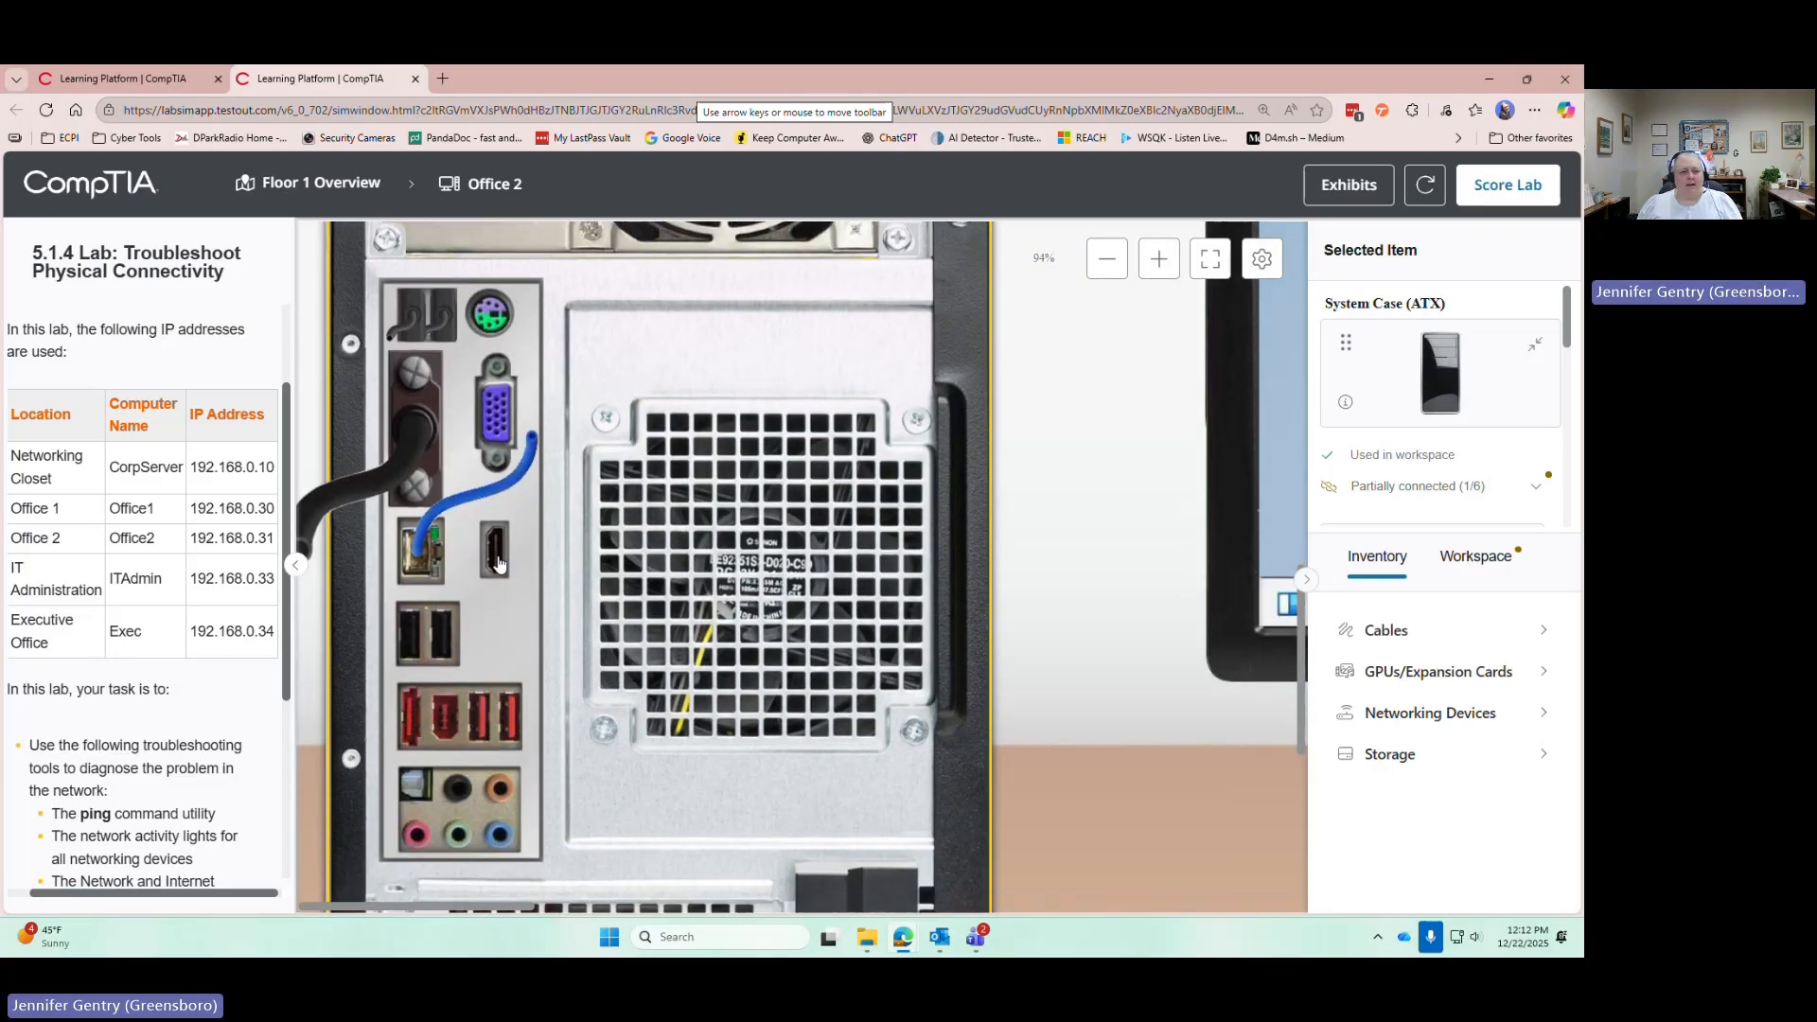
left_click(476, 511)
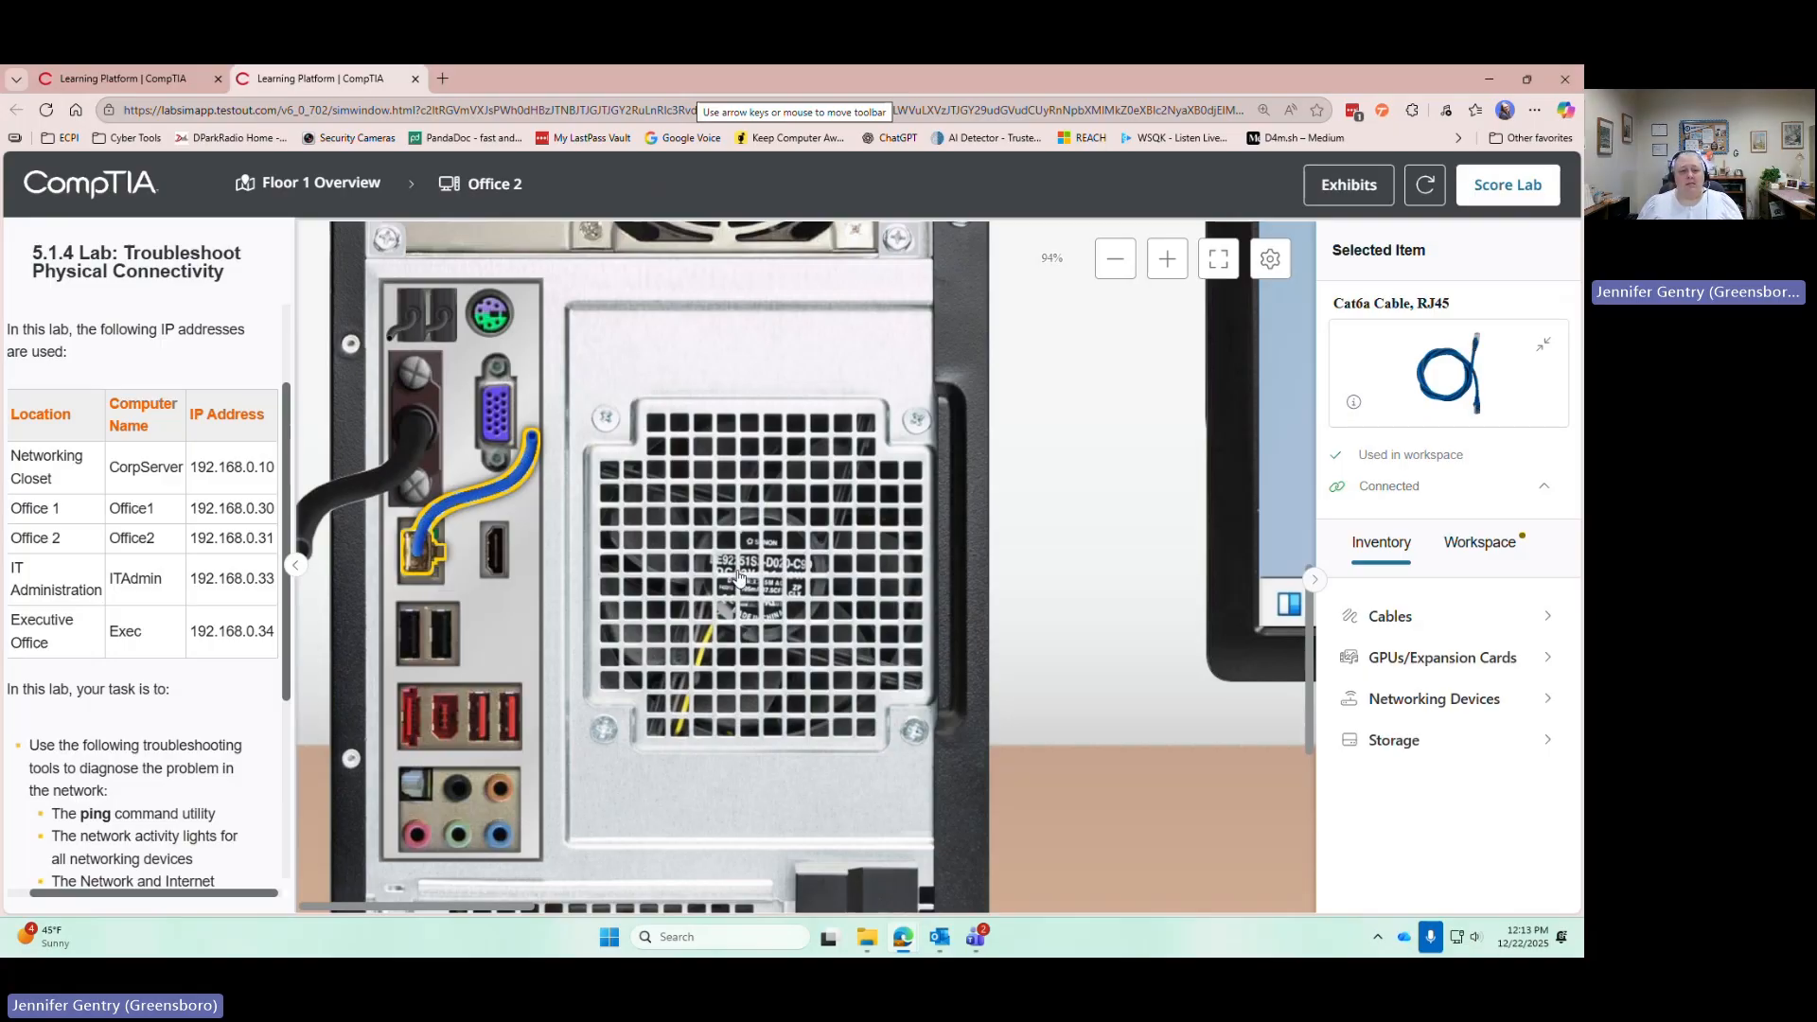
Zoom out and unplug the Cat6a cable from the wall plate and the computer's network port
scroll(738, 577, "down", 3)
left_click(1115, 258)
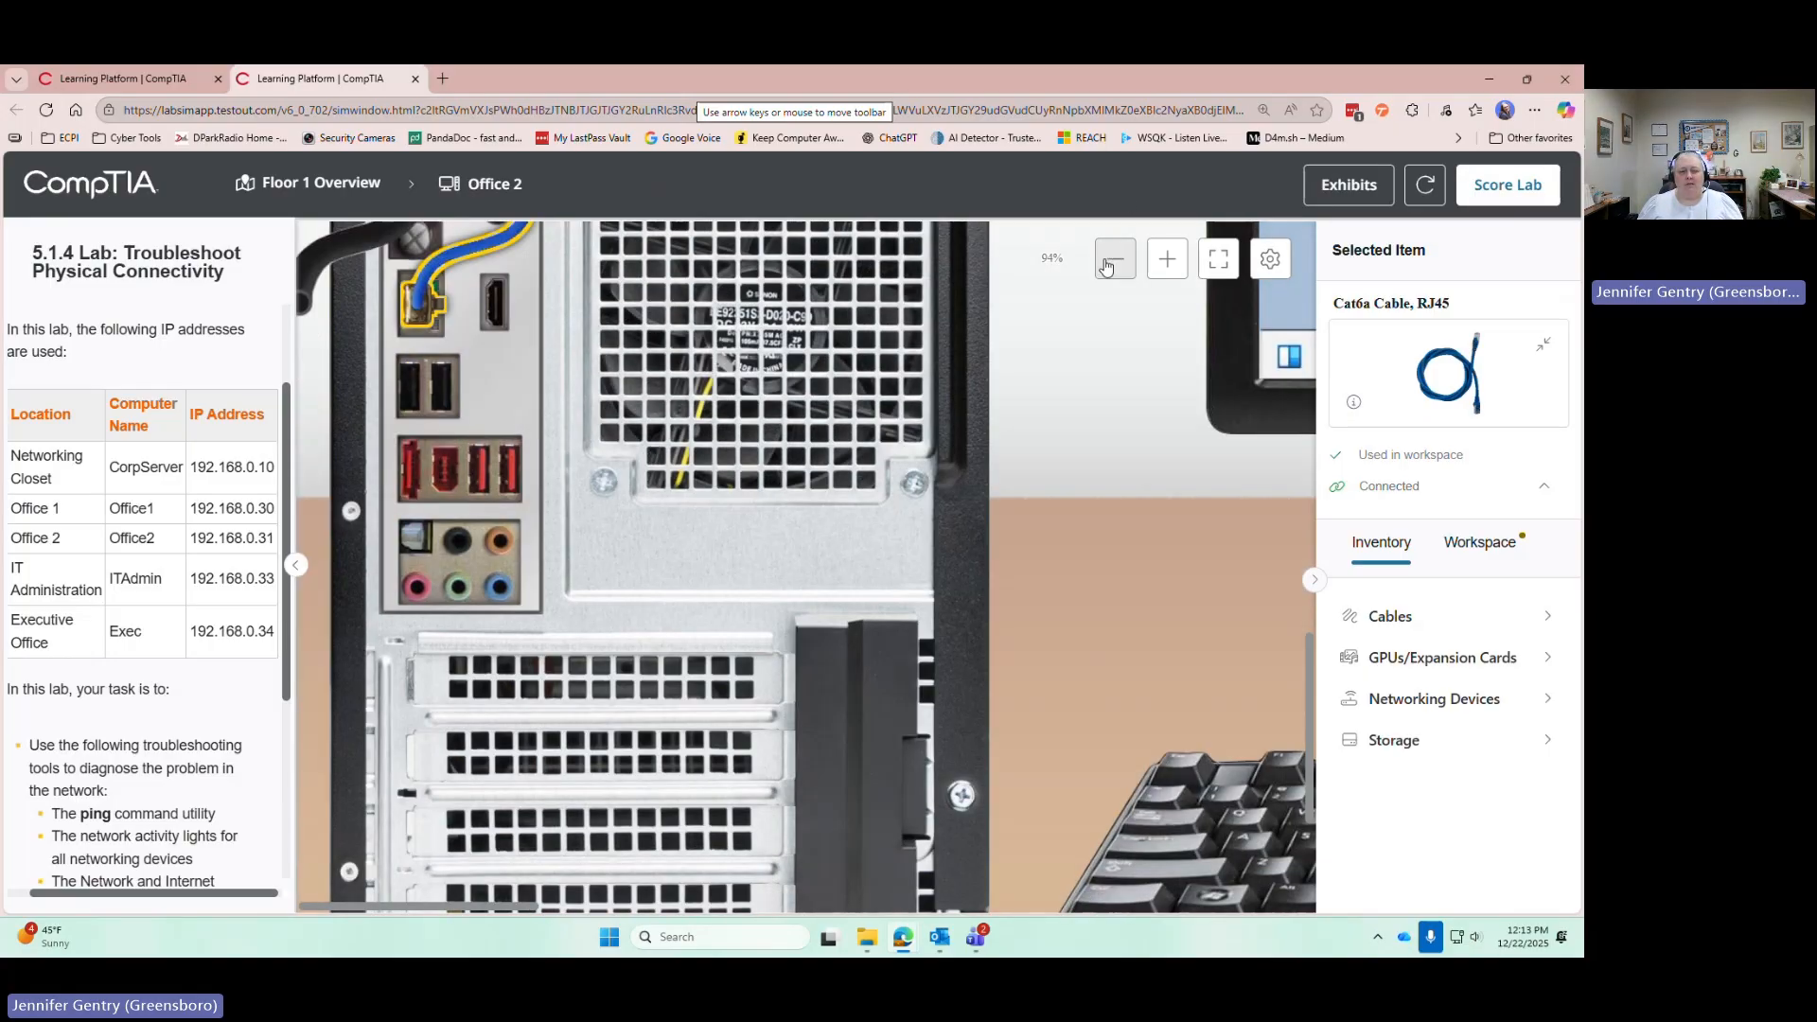
left_click(1115, 258)
left_click(1115, 259)
scroll(606, 568, "up", 2)
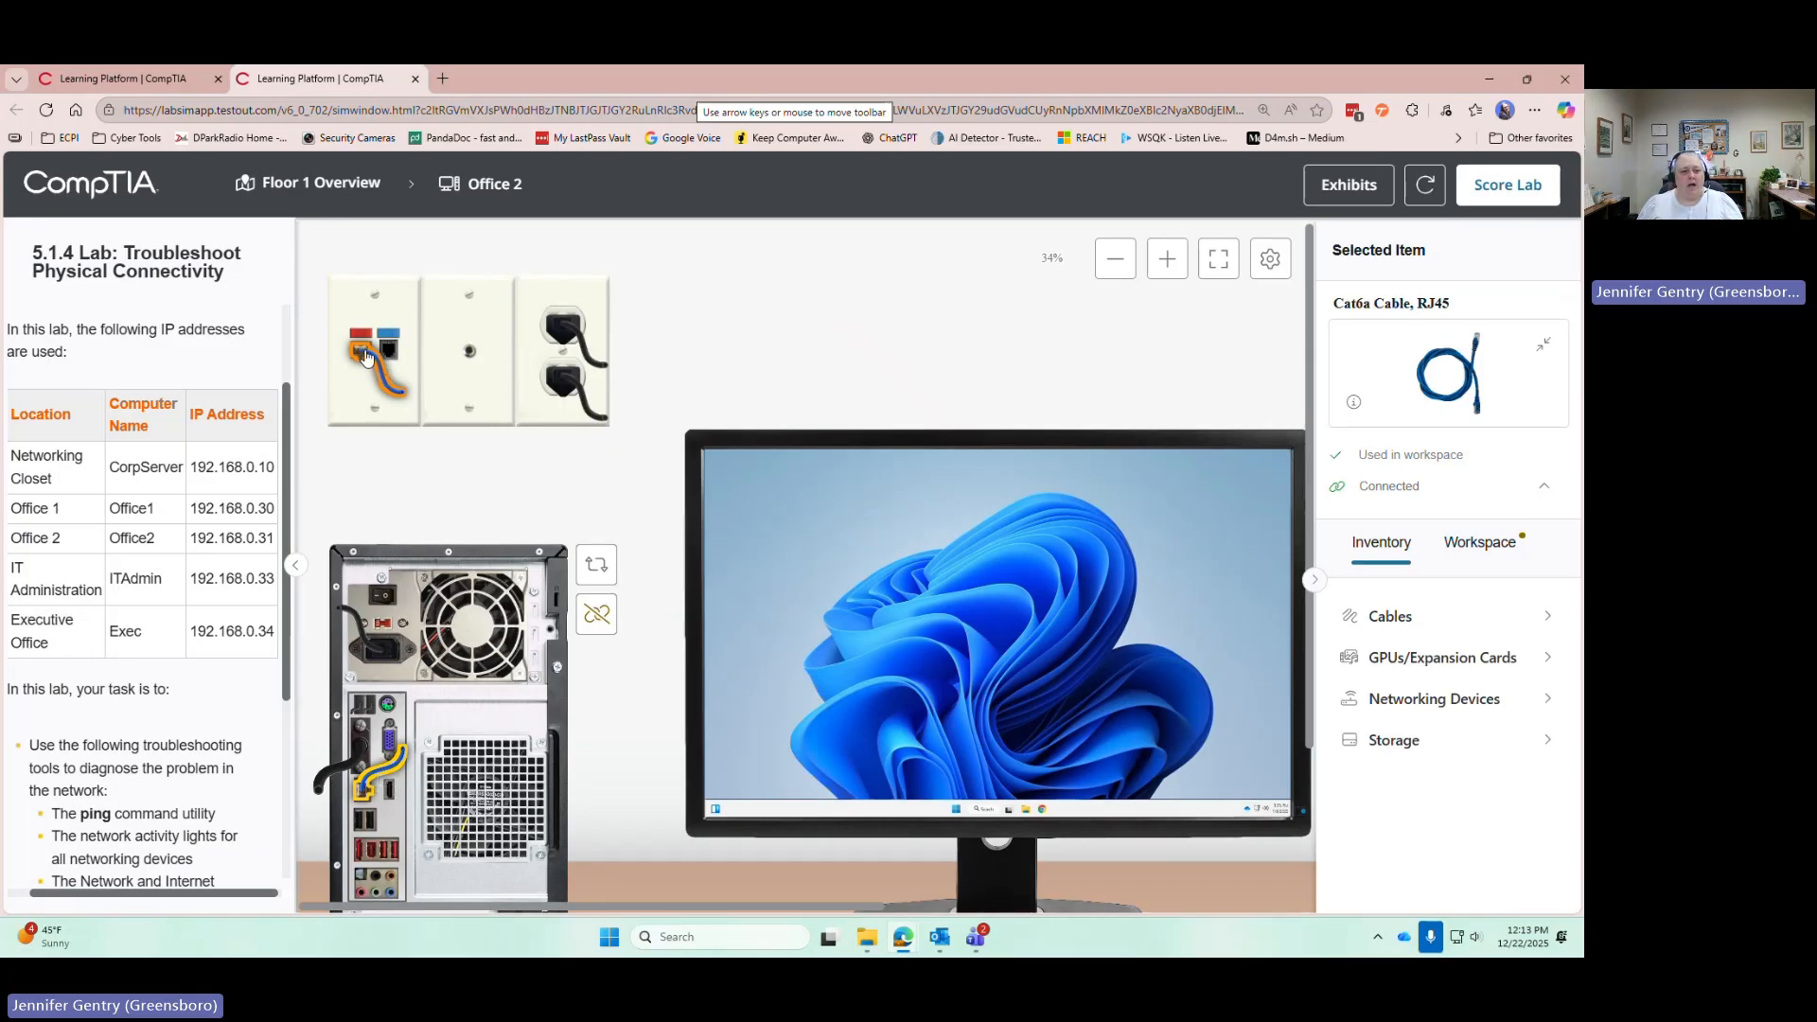
left_click_drag(367, 356, 663, 488)
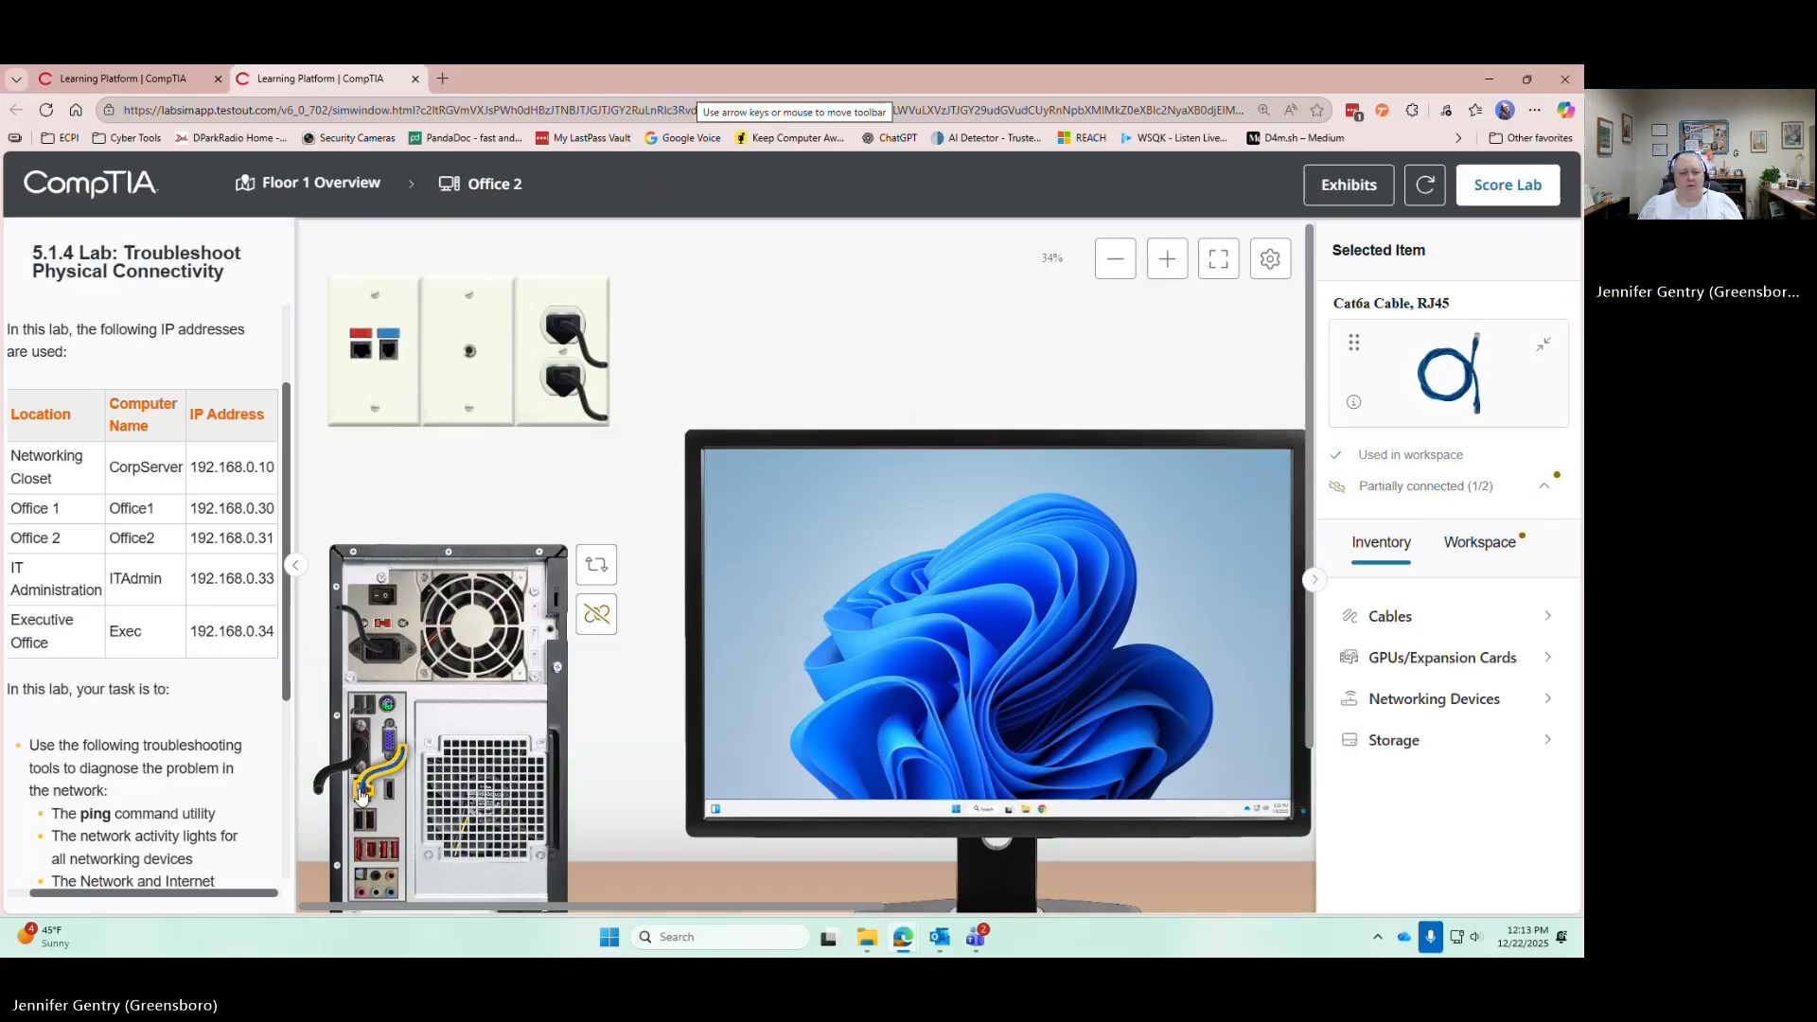
left_click_drag(362, 795, 1392, 518)
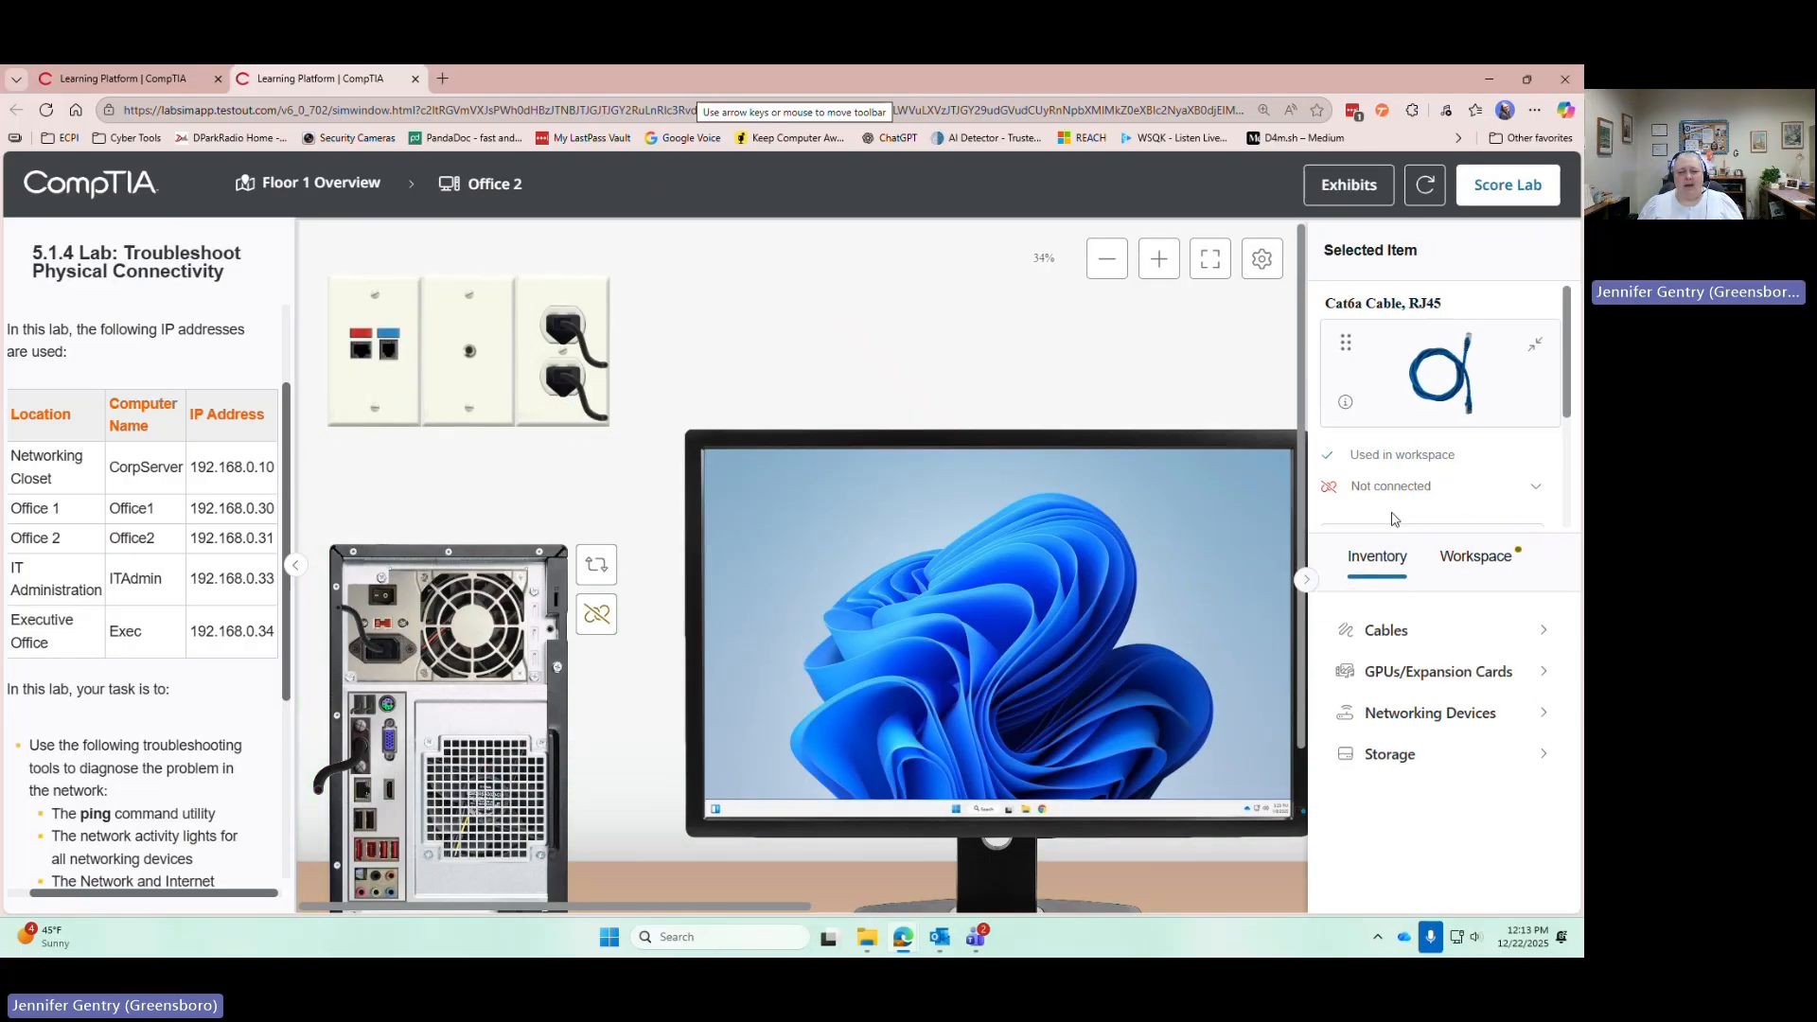
left_click(1430, 651)
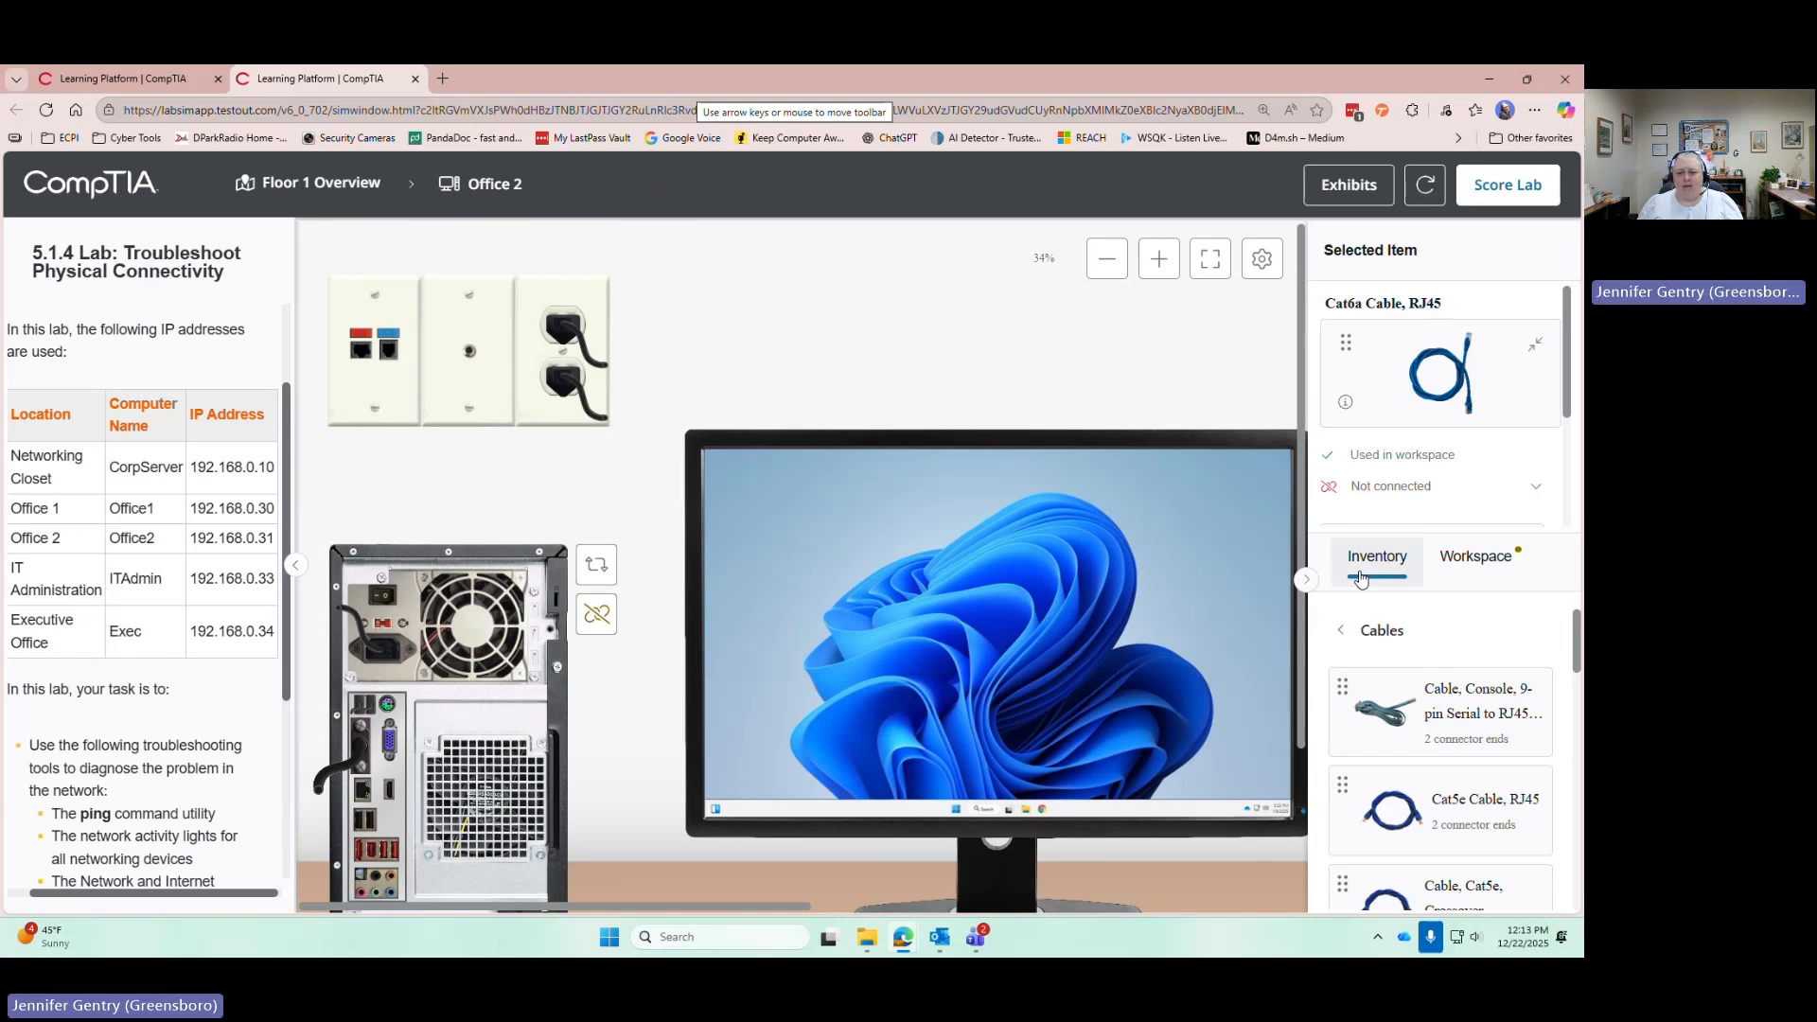
Plug a Cat5e RJ45 cable from Inventory into the wall plate port and then the PC's network port
scroll(1372, 681, "down", 1)
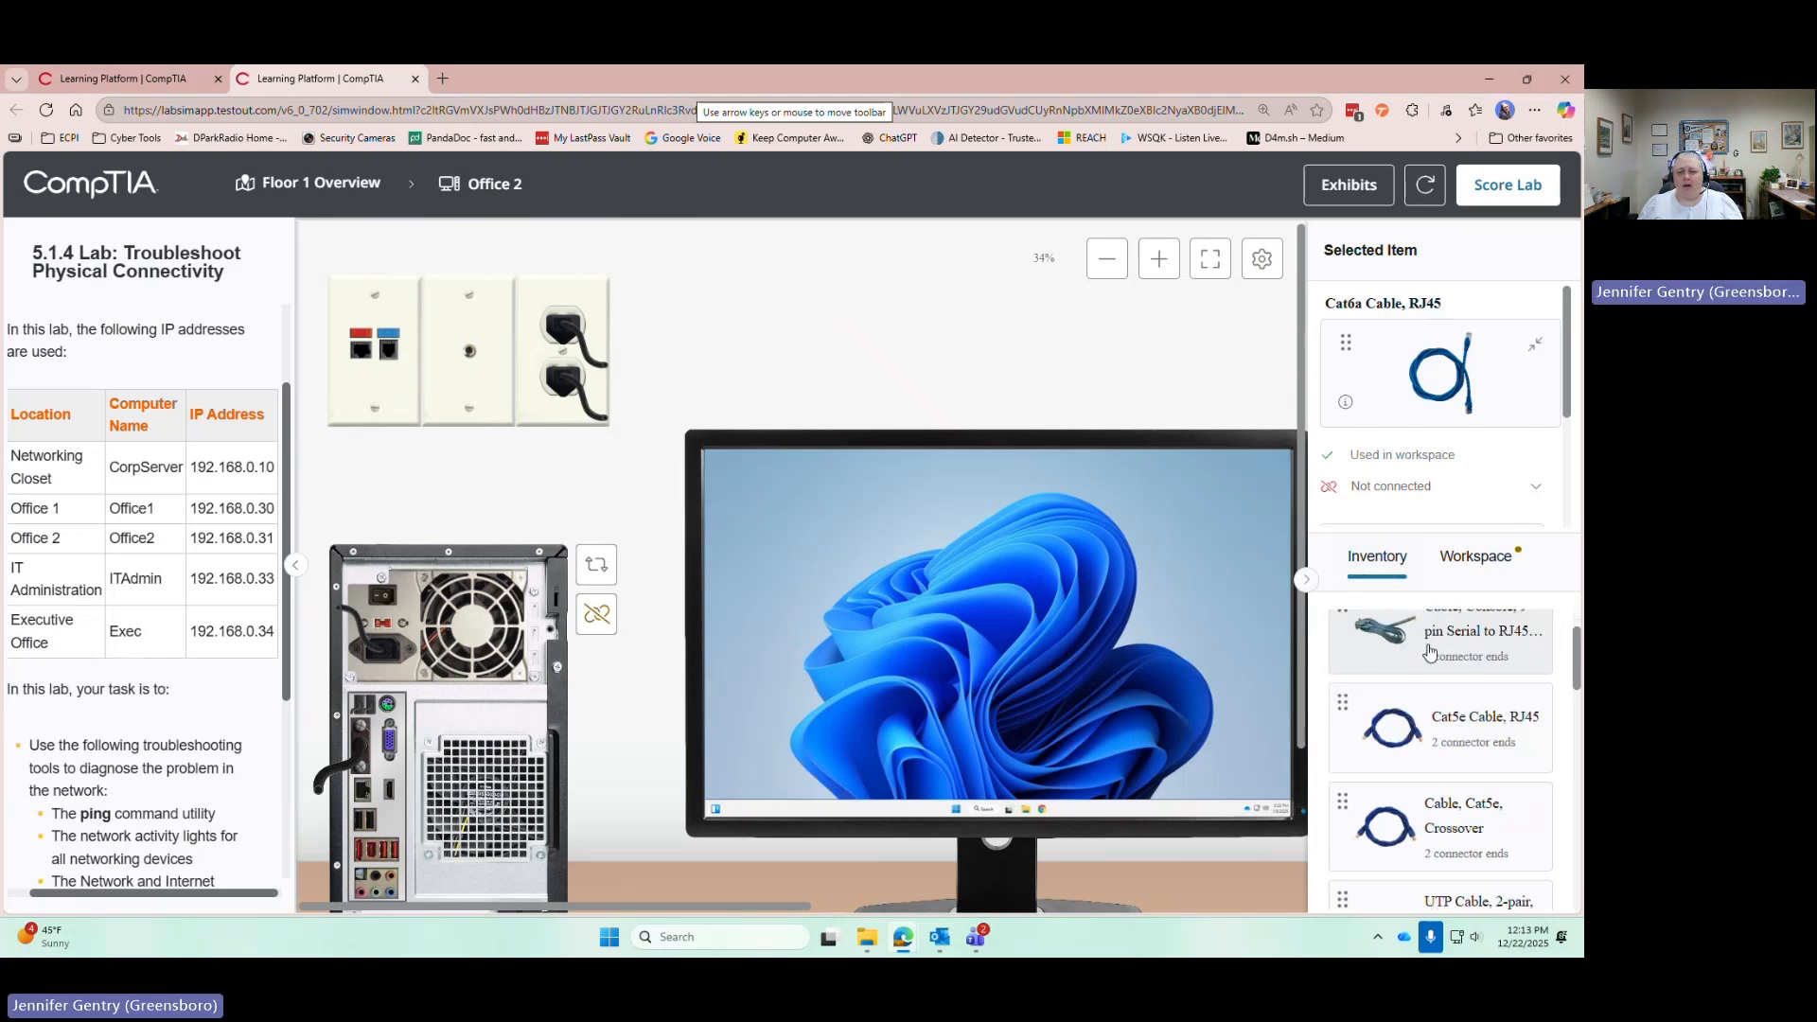
scroll(1369, 678, "up", 1)
left_click(1341, 631)
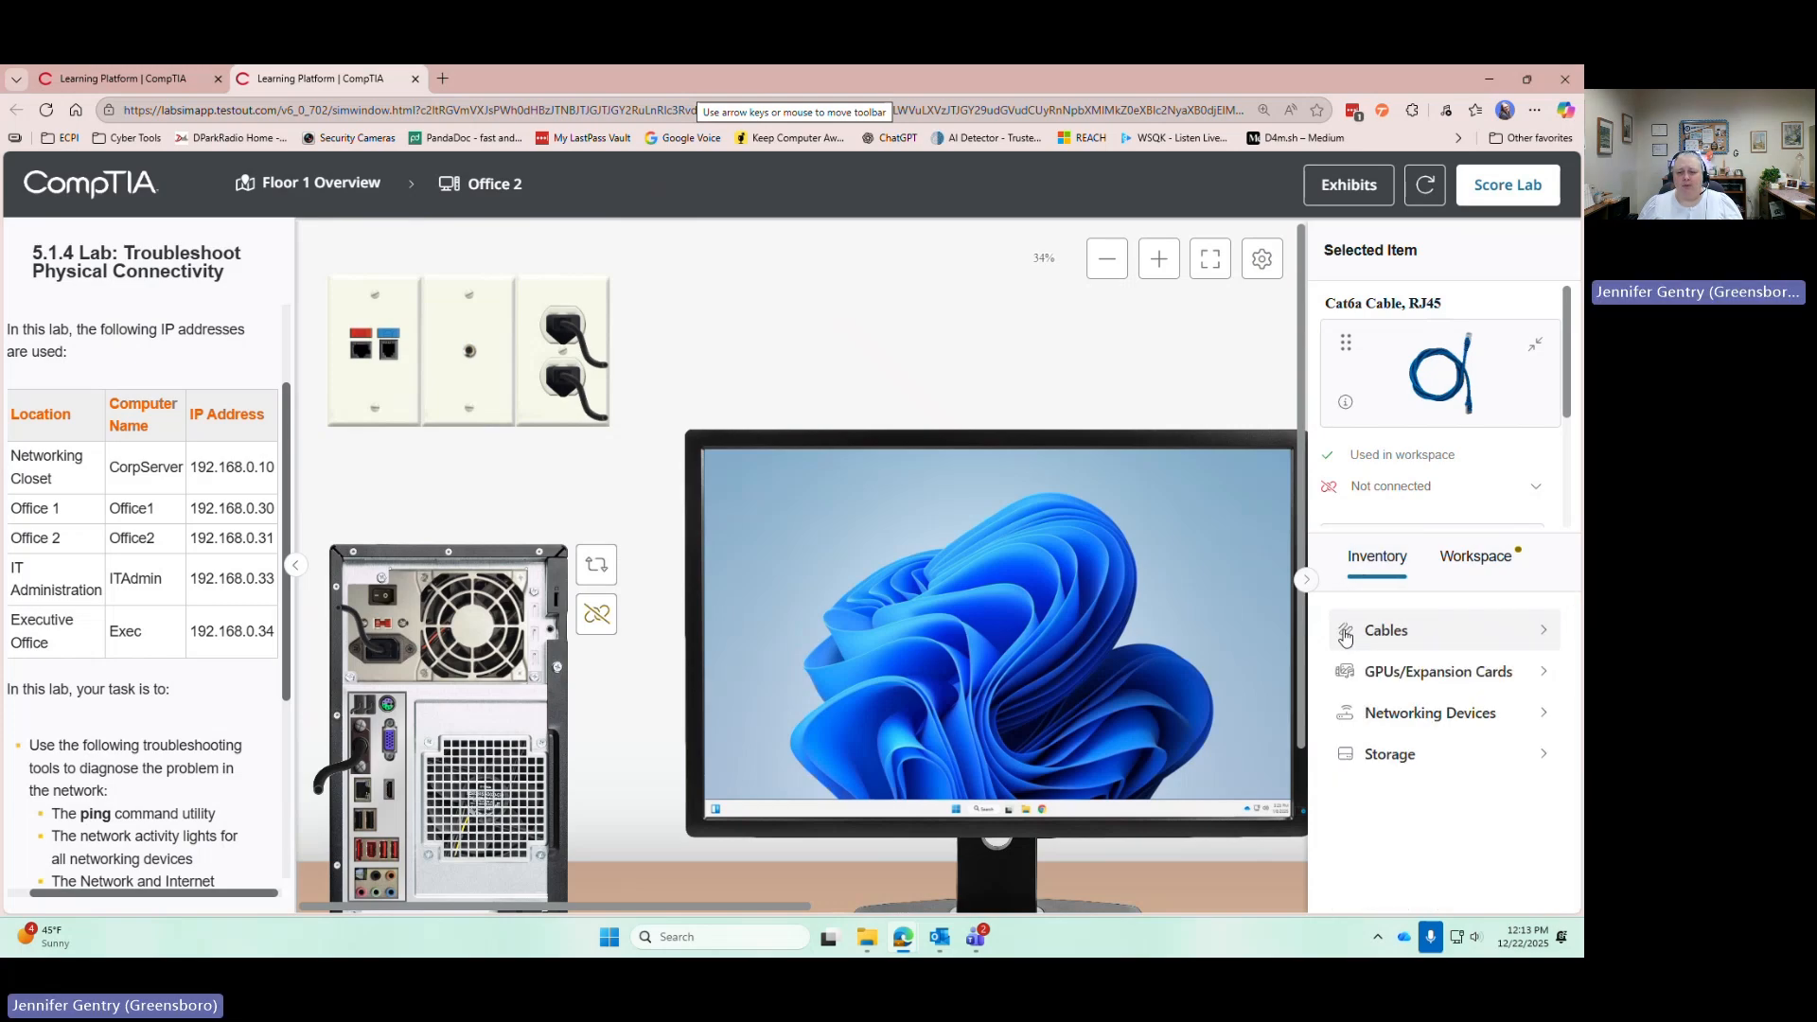
left_click(1345, 633)
scroll(1349, 653, "down", 2)
left_click(1454, 668)
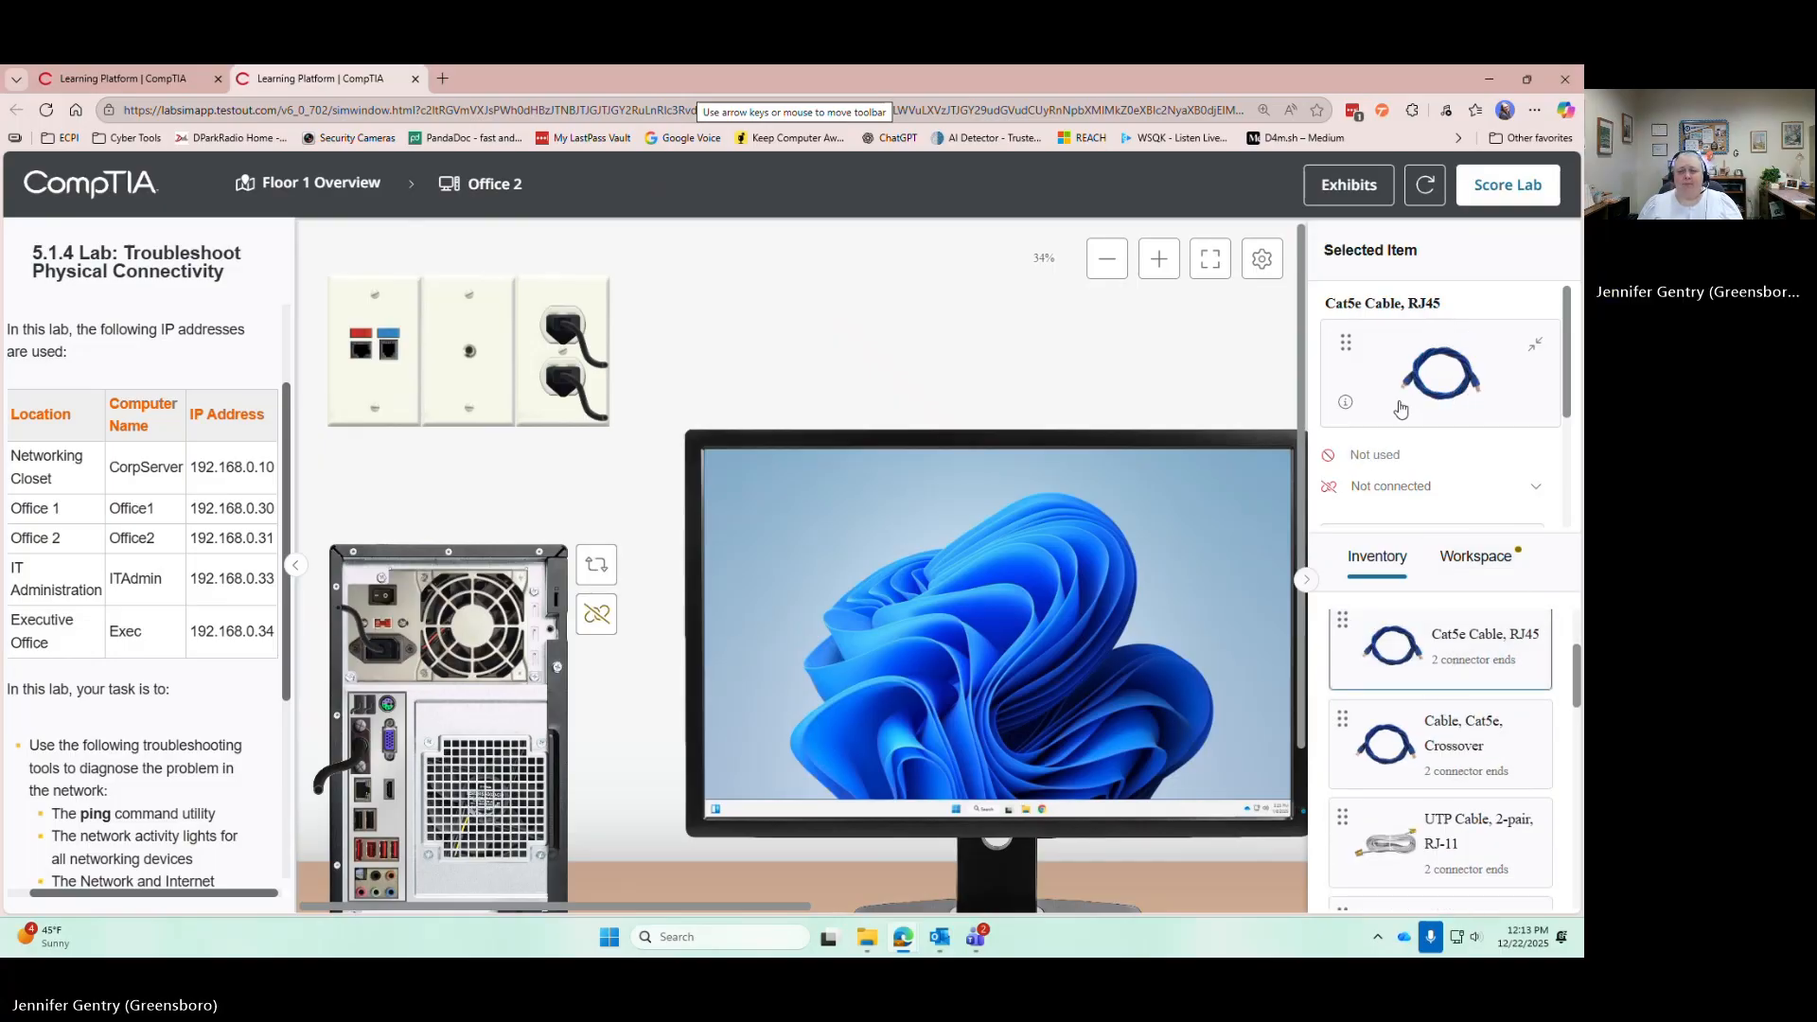
left_click_drag(1424, 388, 366, 359)
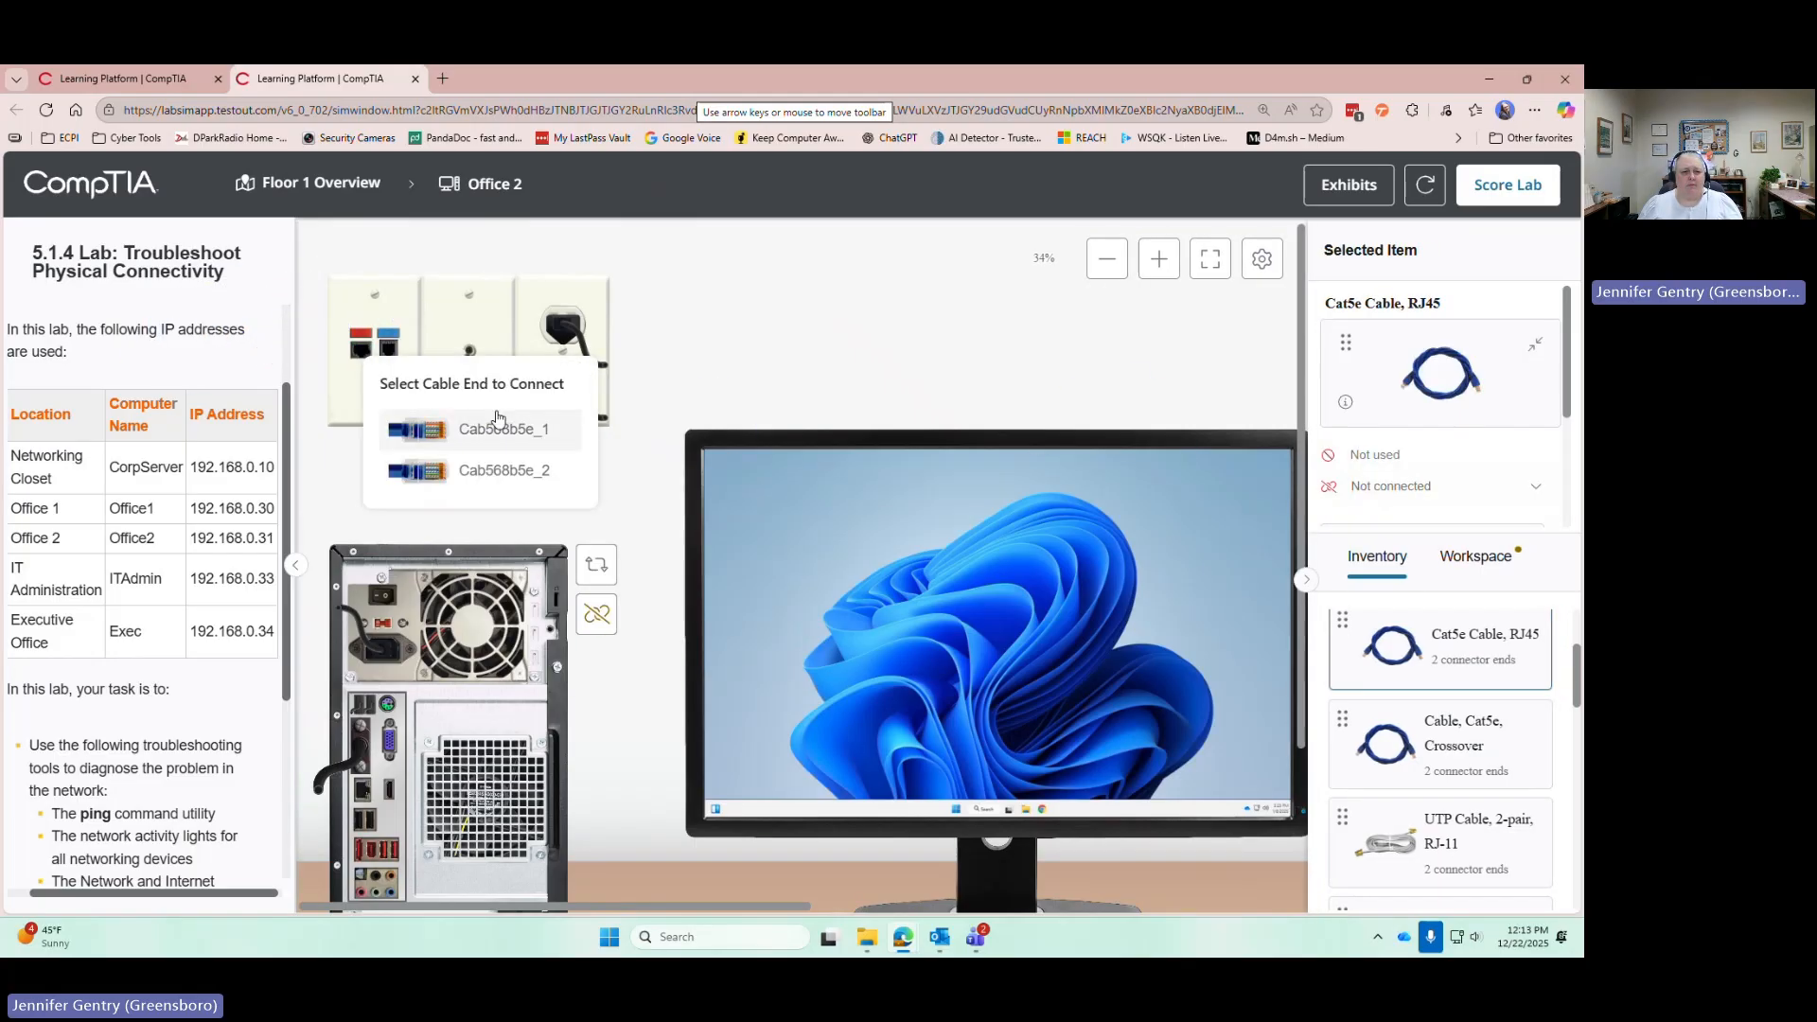
left_click(514, 433)
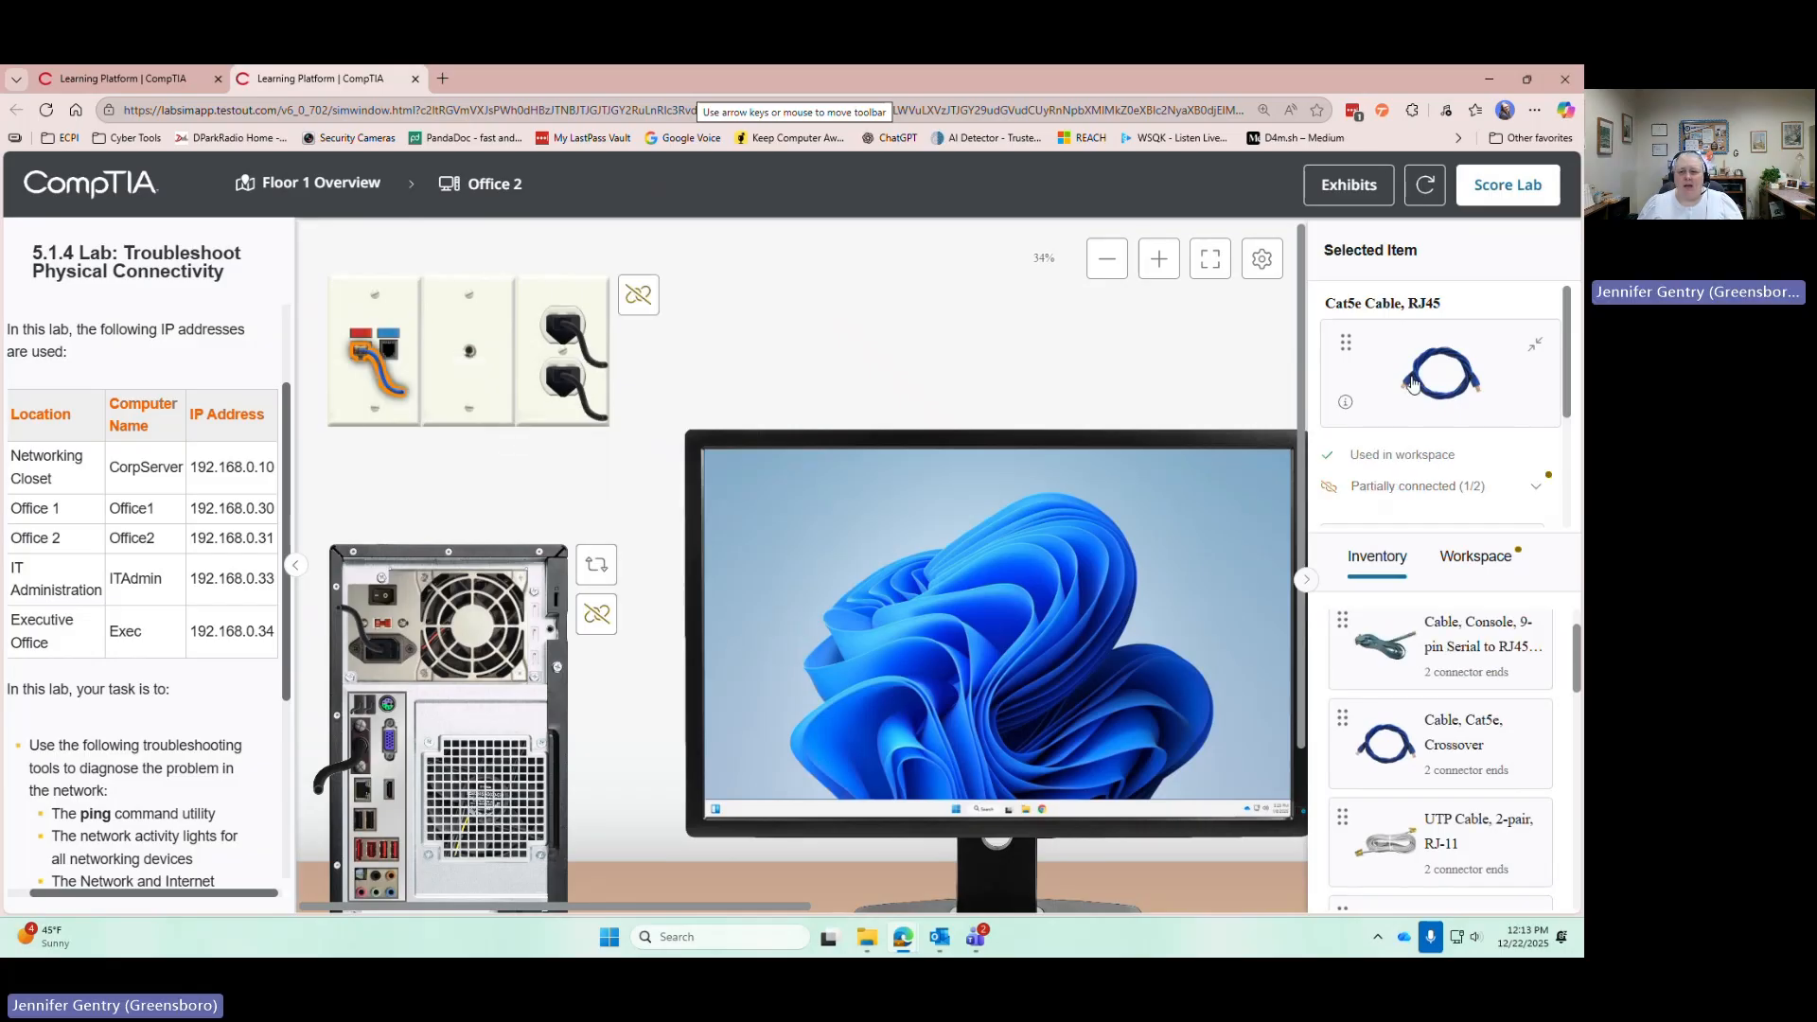
left_click_drag(1410, 378, 362, 800)
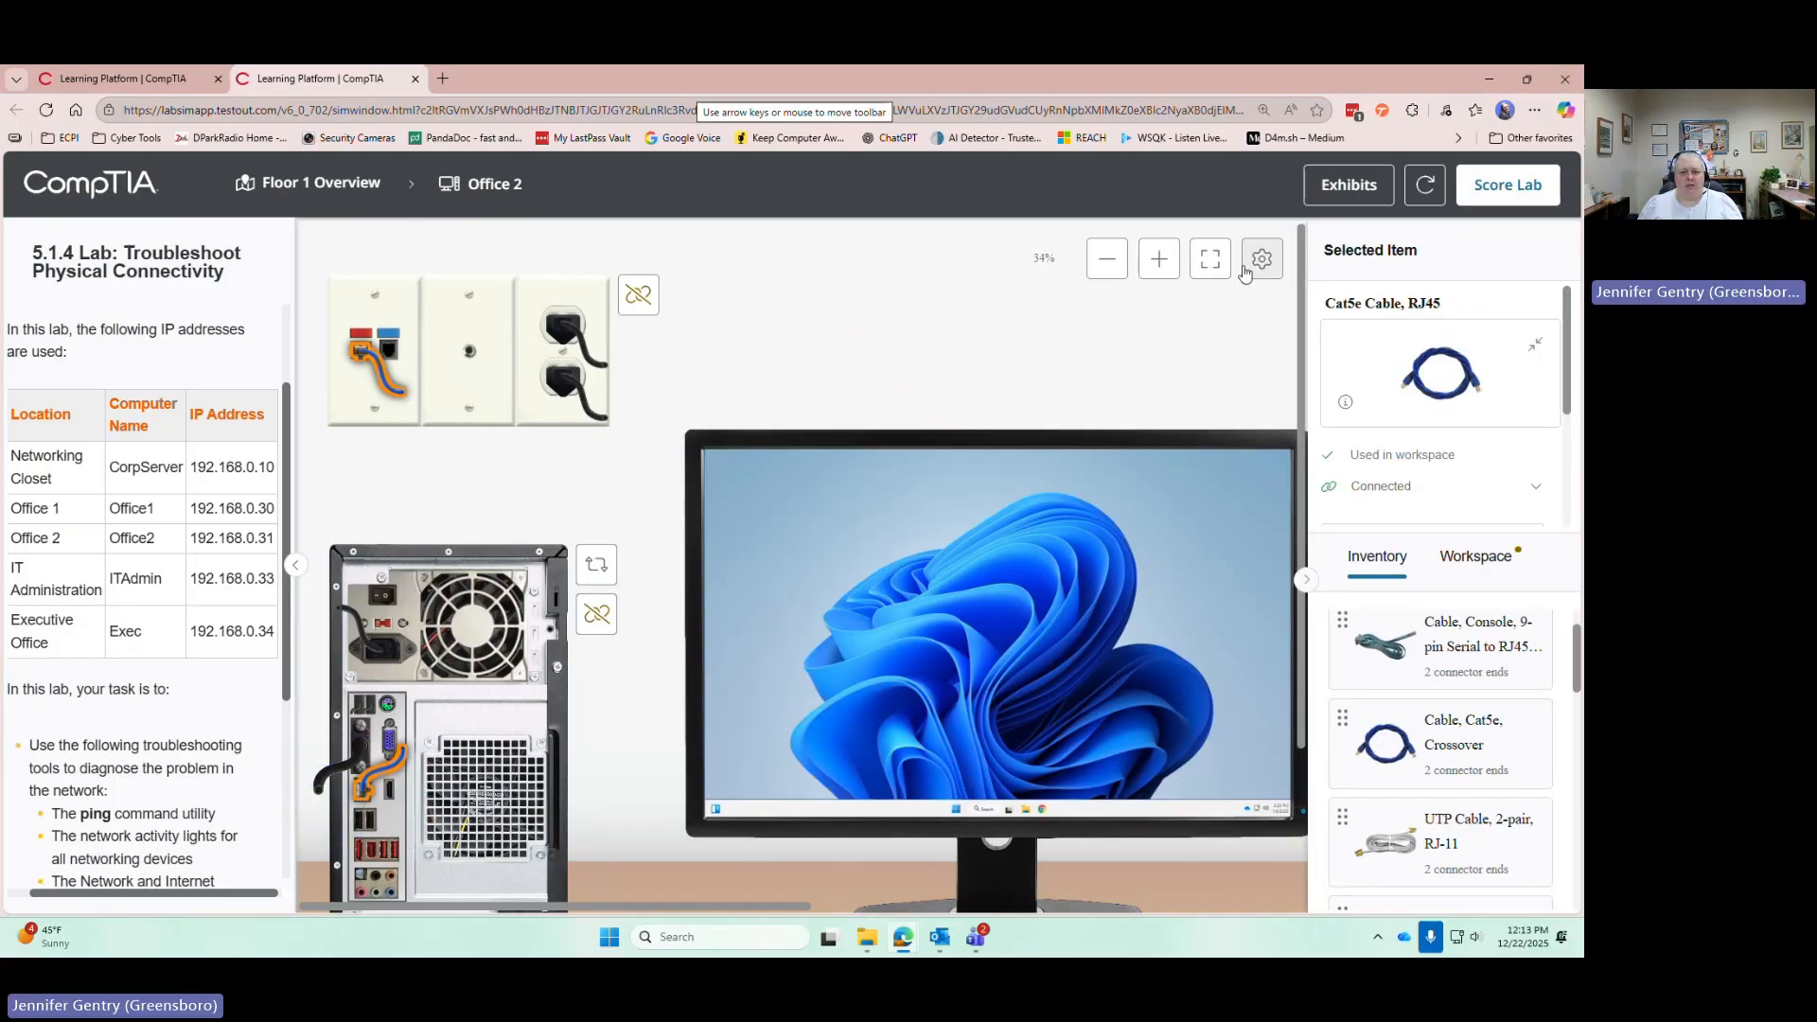
Zoom in twice and scroll down to the Cat5e cable seated in the PC's network port
left_click(1160, 262)
left_click(1160, 262)
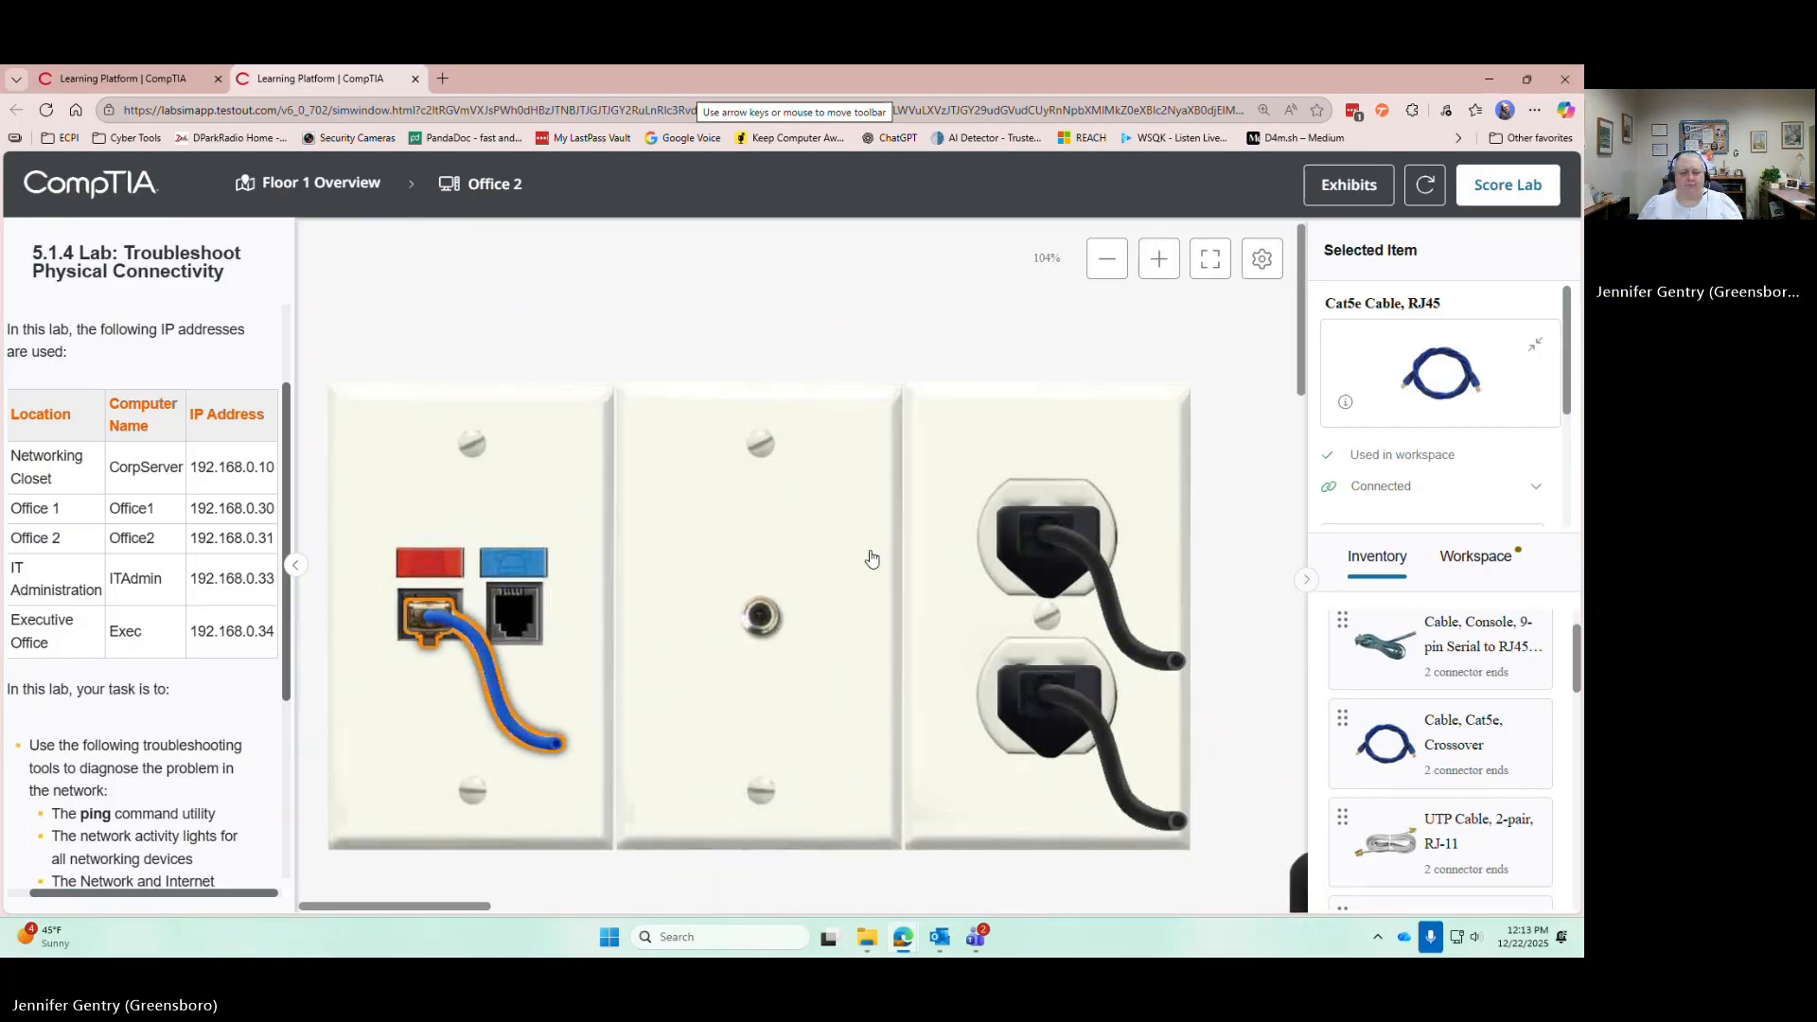
scroll(865, 556, "down", 7)
scroll(848, 565, "down", 5)
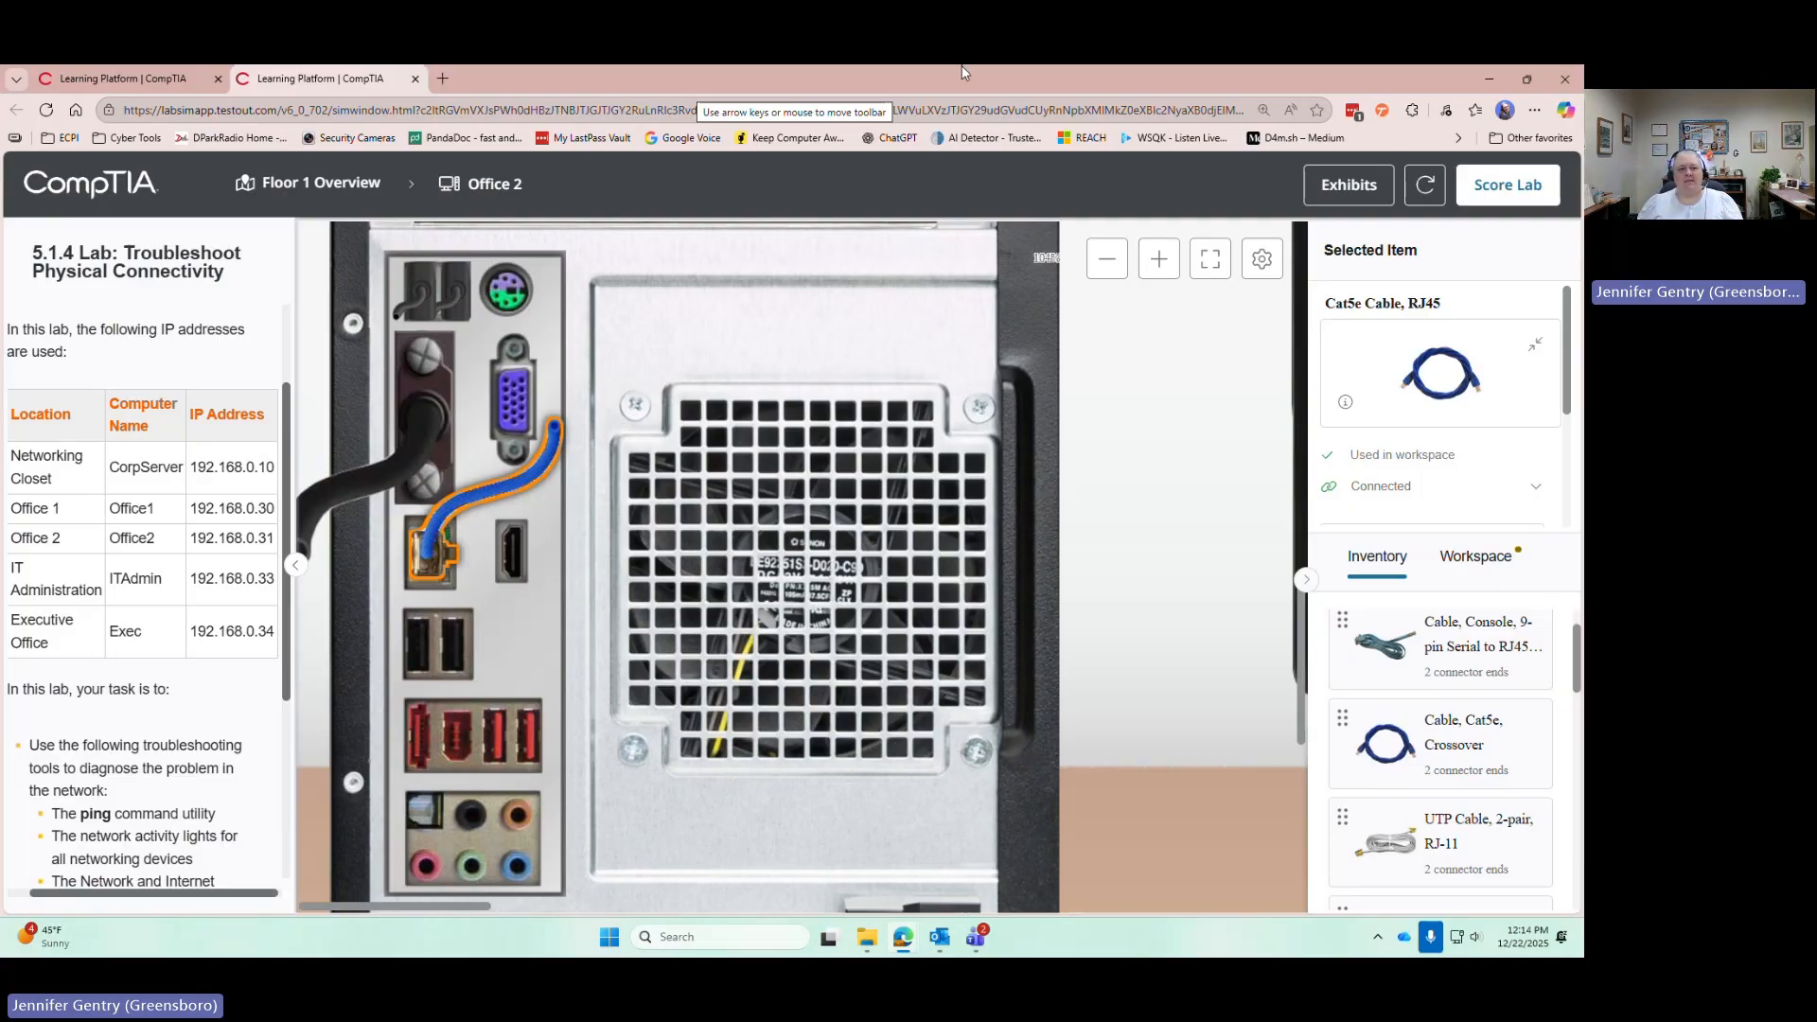
Go to the networking closet and inspect the Off 2 patch-port cable, a broken Cat6a
left_click(314, 197)
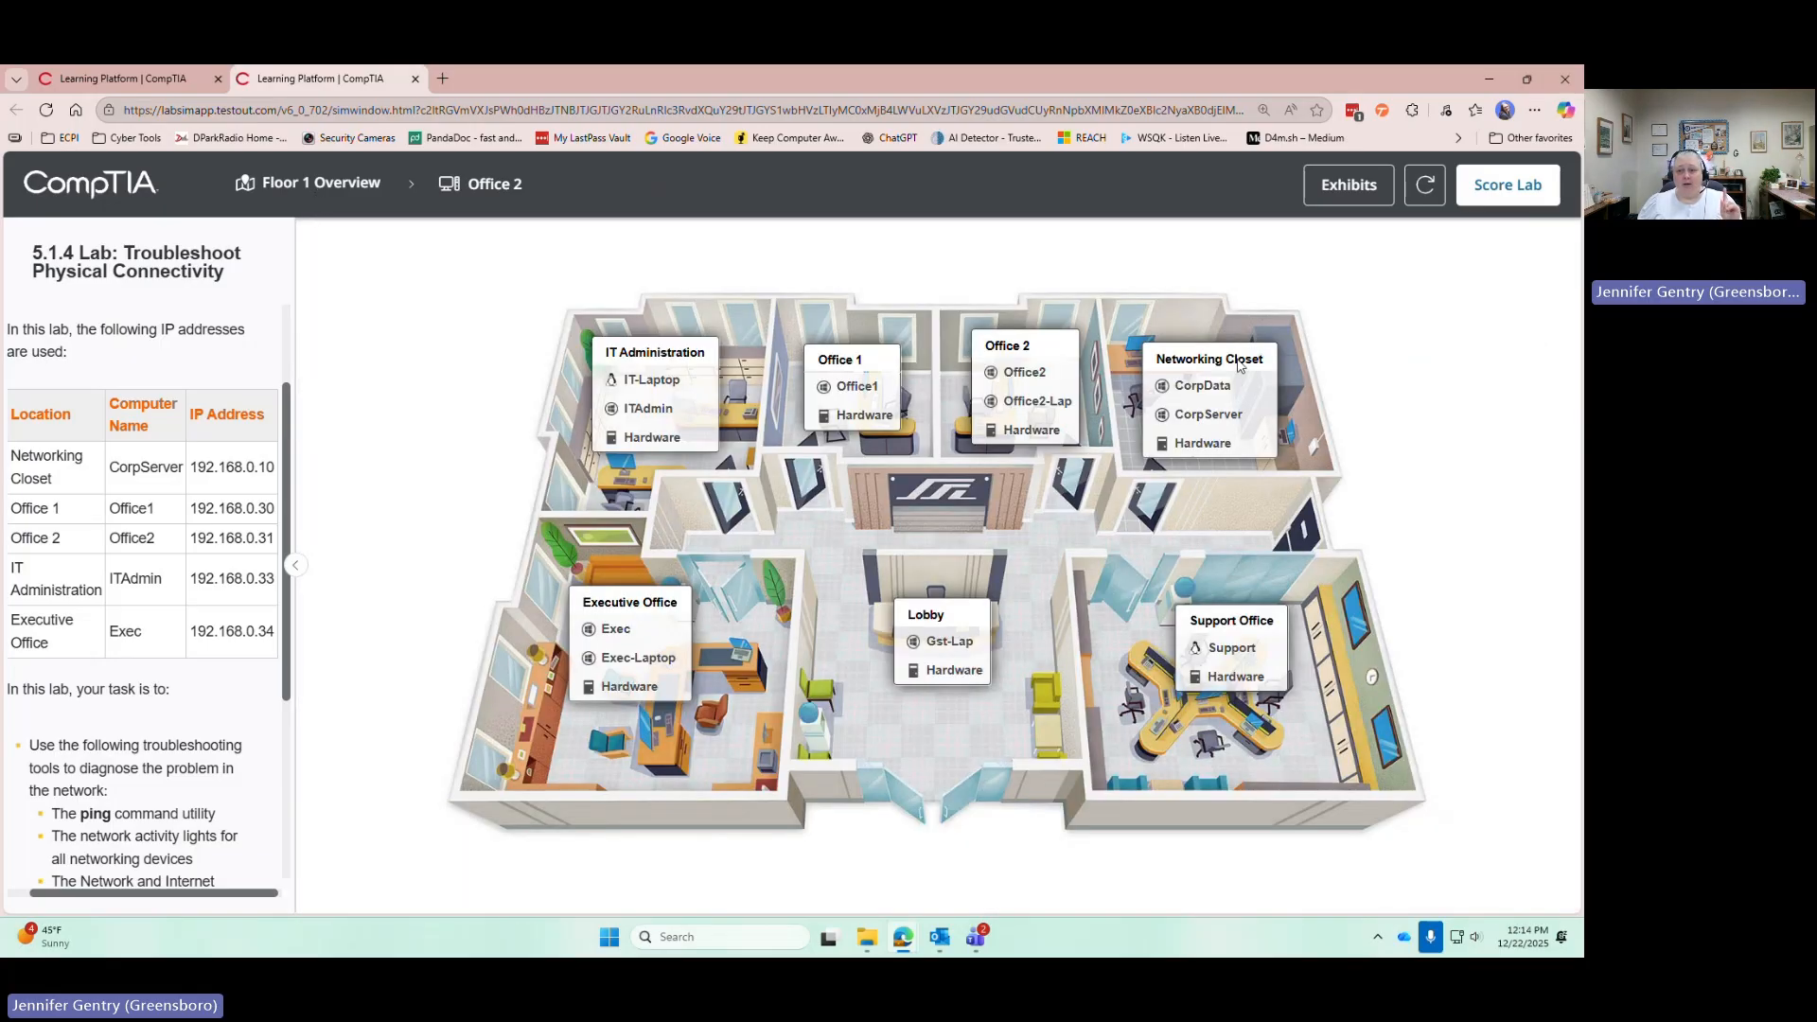
left_click(1200, 445)
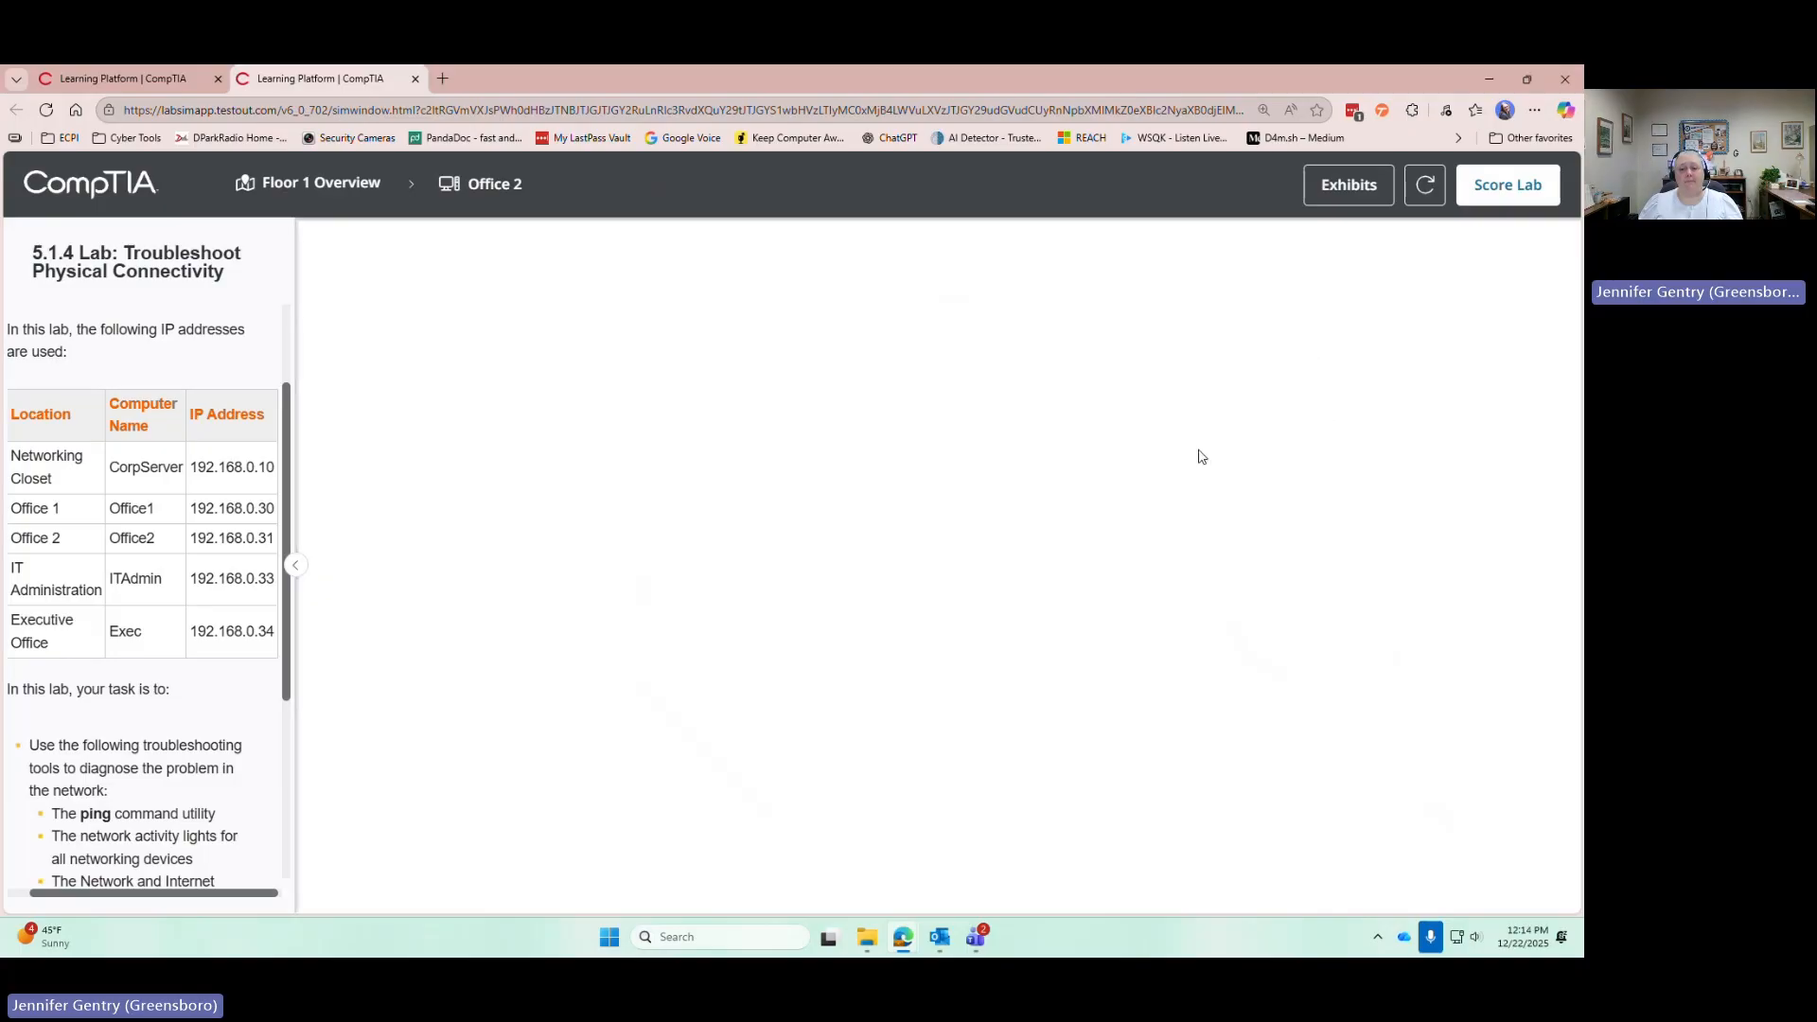
scroll(1212, 459, "up", 4)
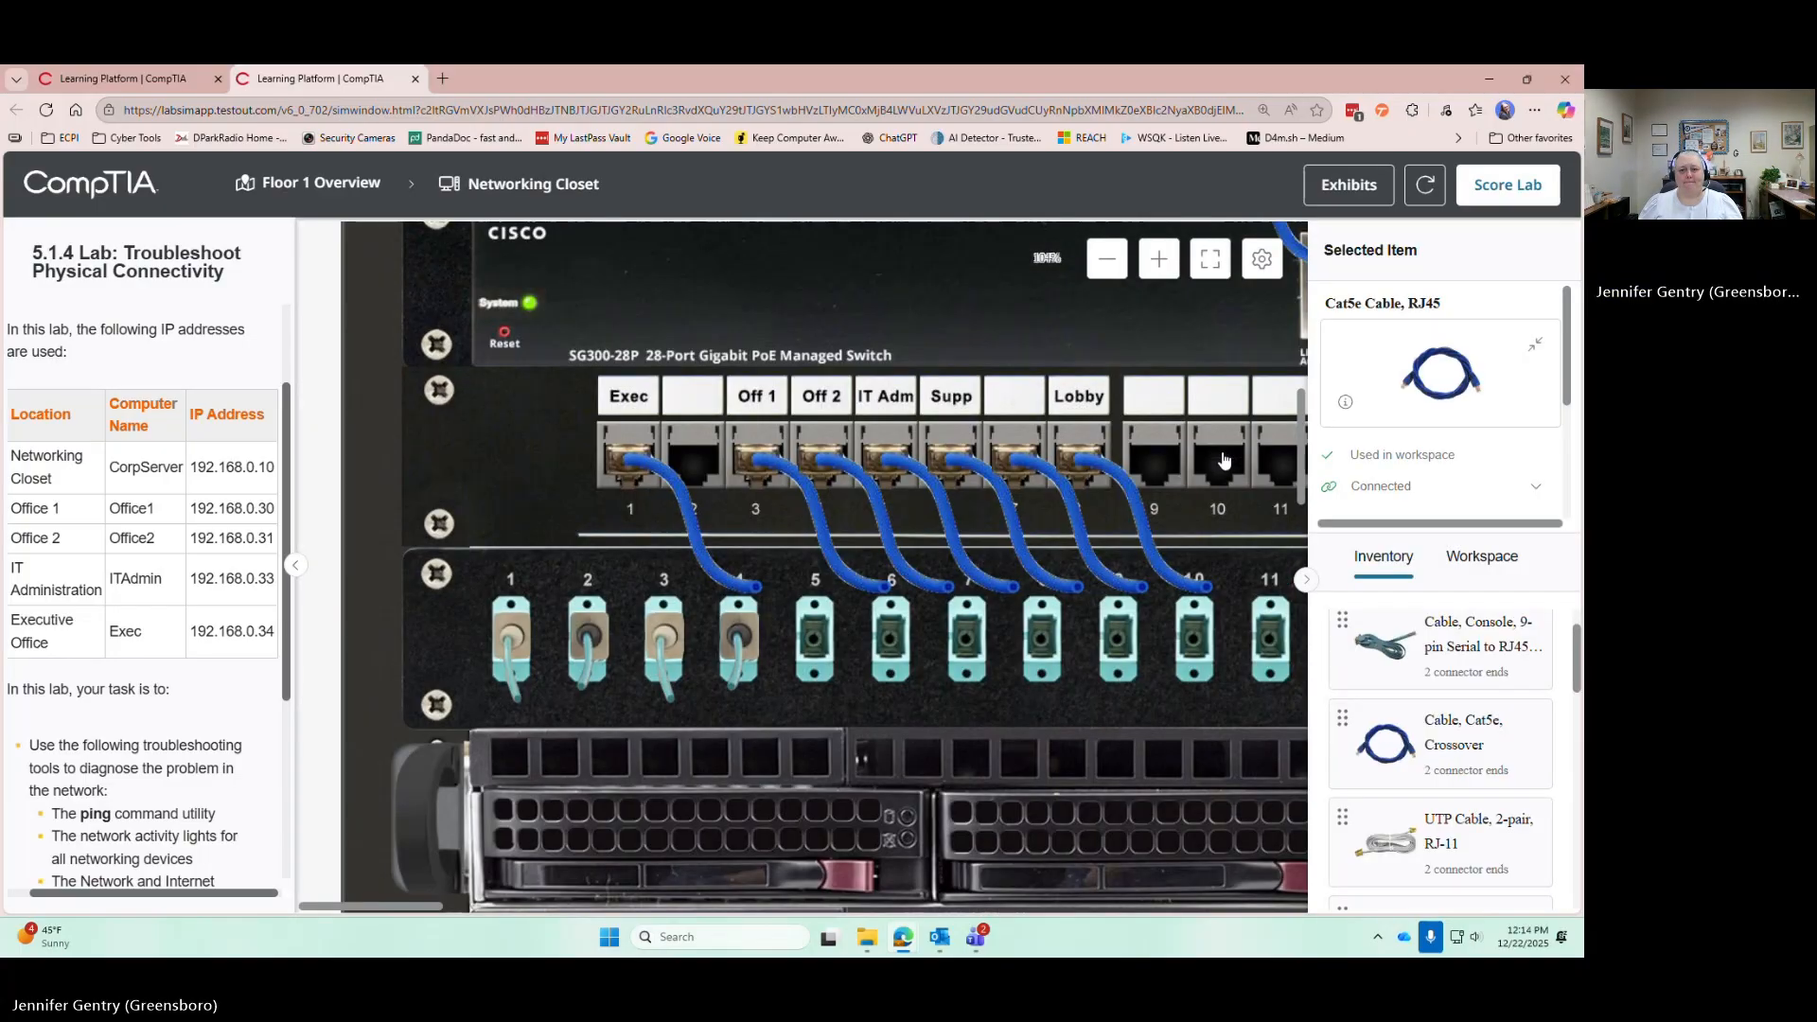
scroll(1227, 471, "down", 1)
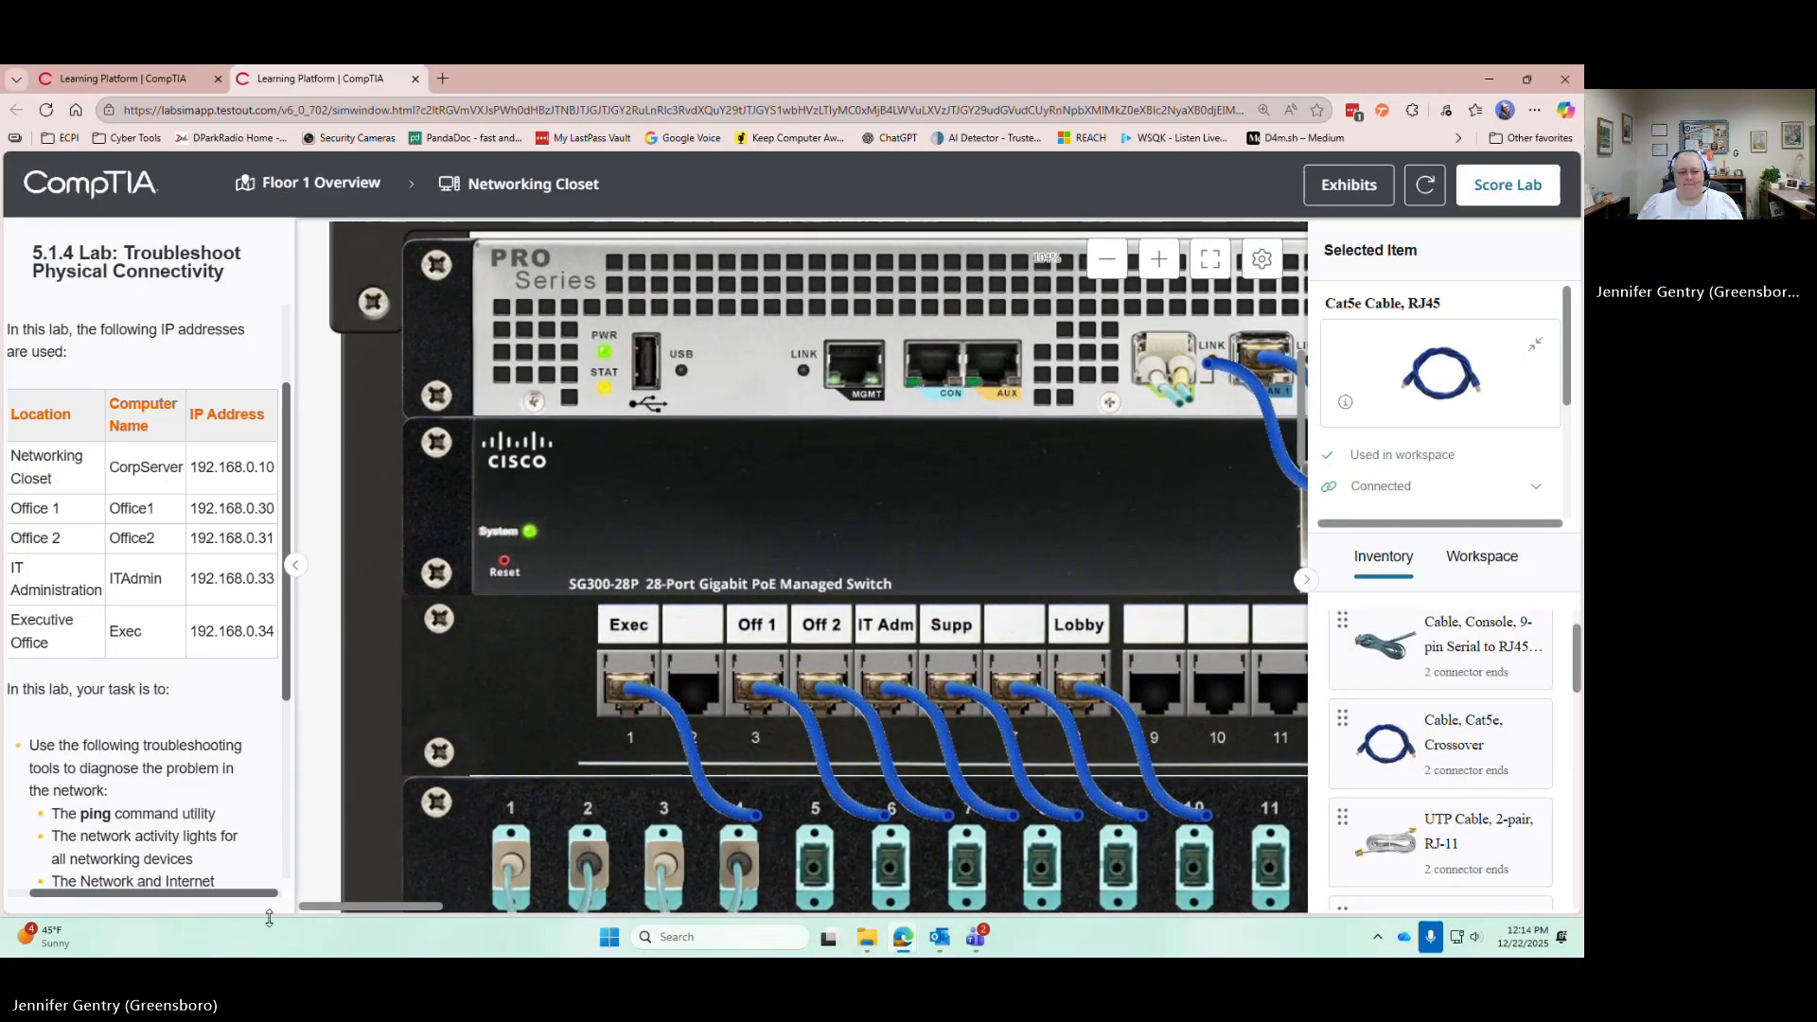
left_click_drag(390, 911, 434, 912)
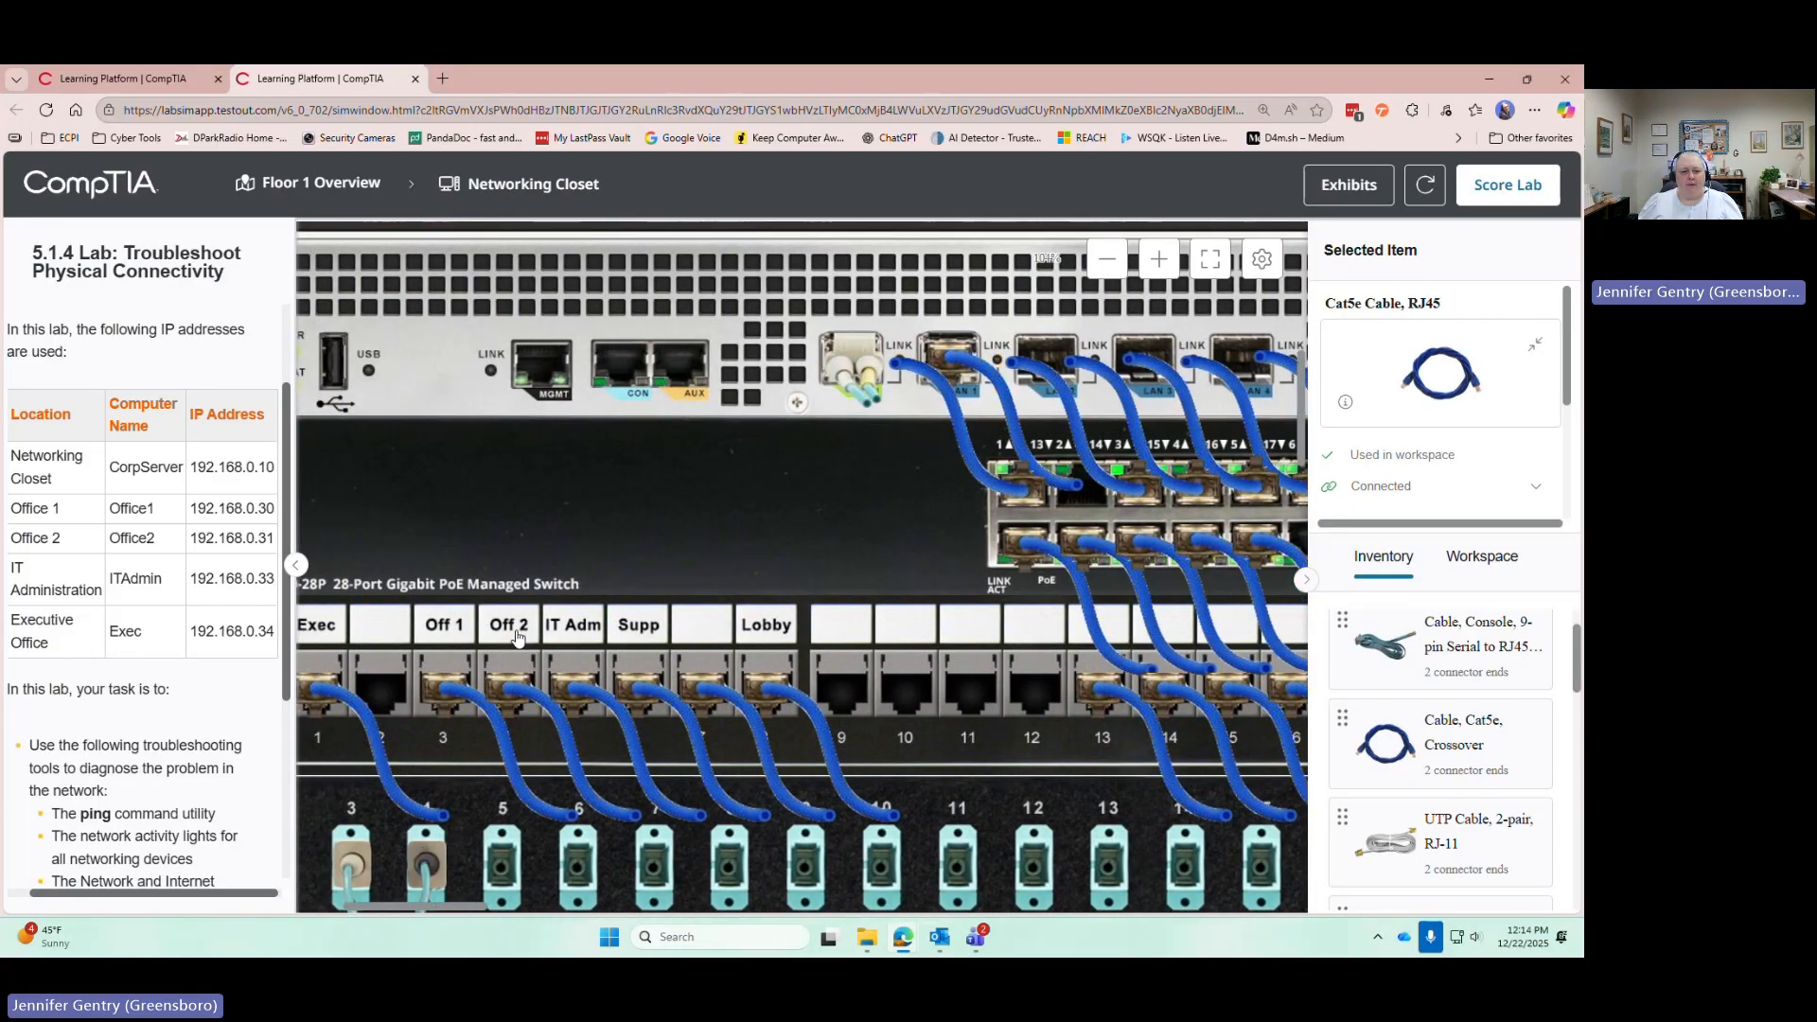
left_click(539, 701)
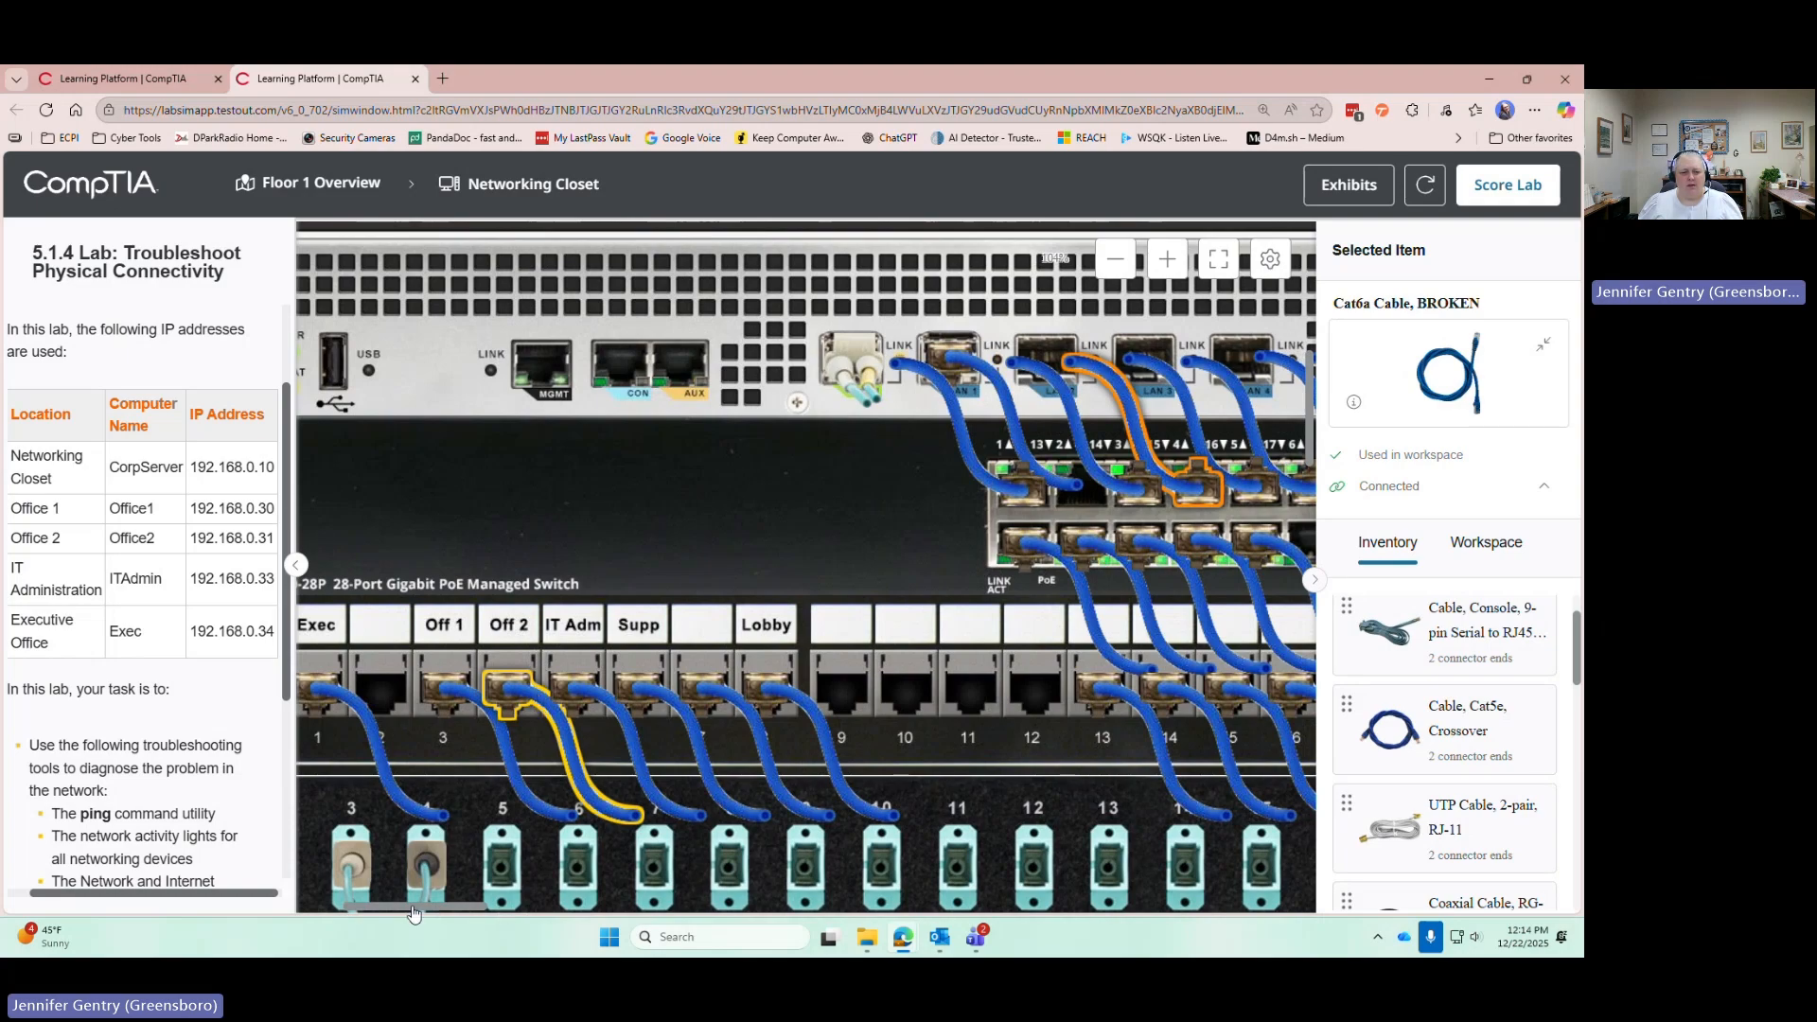
Unplug the broken Cat6a cable from the Off 2 patch-panel port
left_click_drag(421, 911, 473, 912)
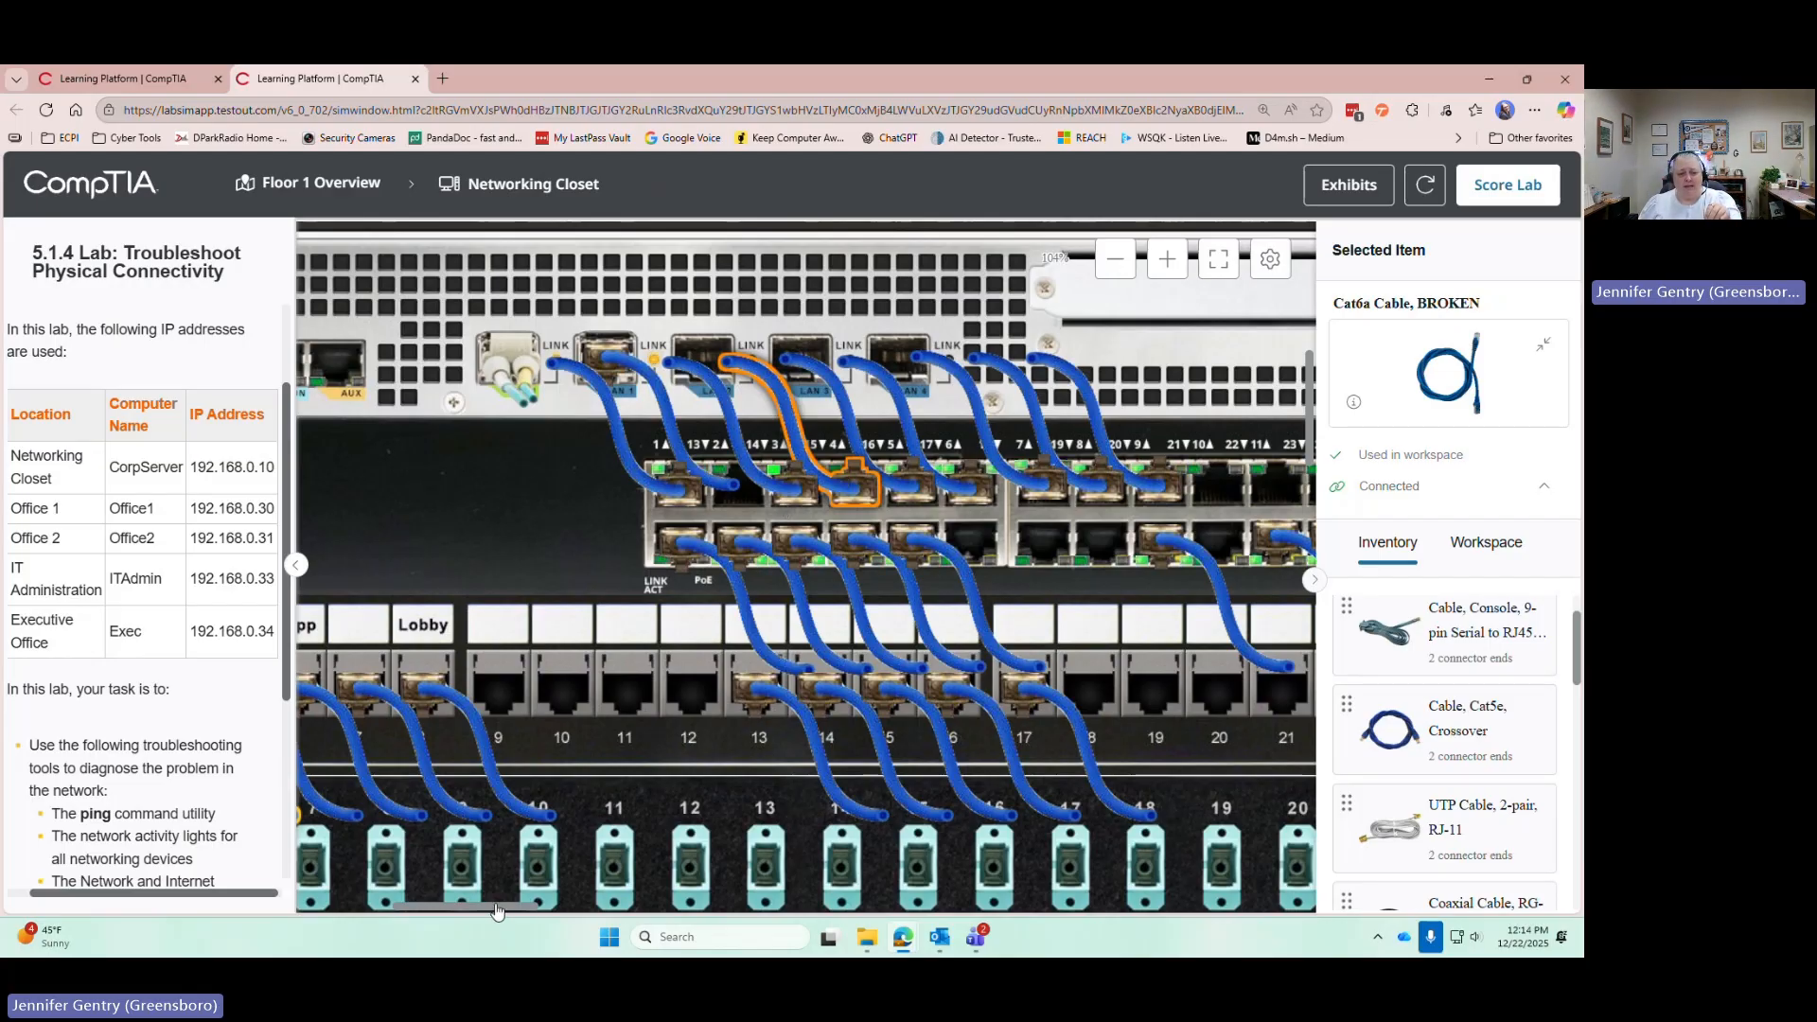
left_click_drag(498, 910, 464, 910)
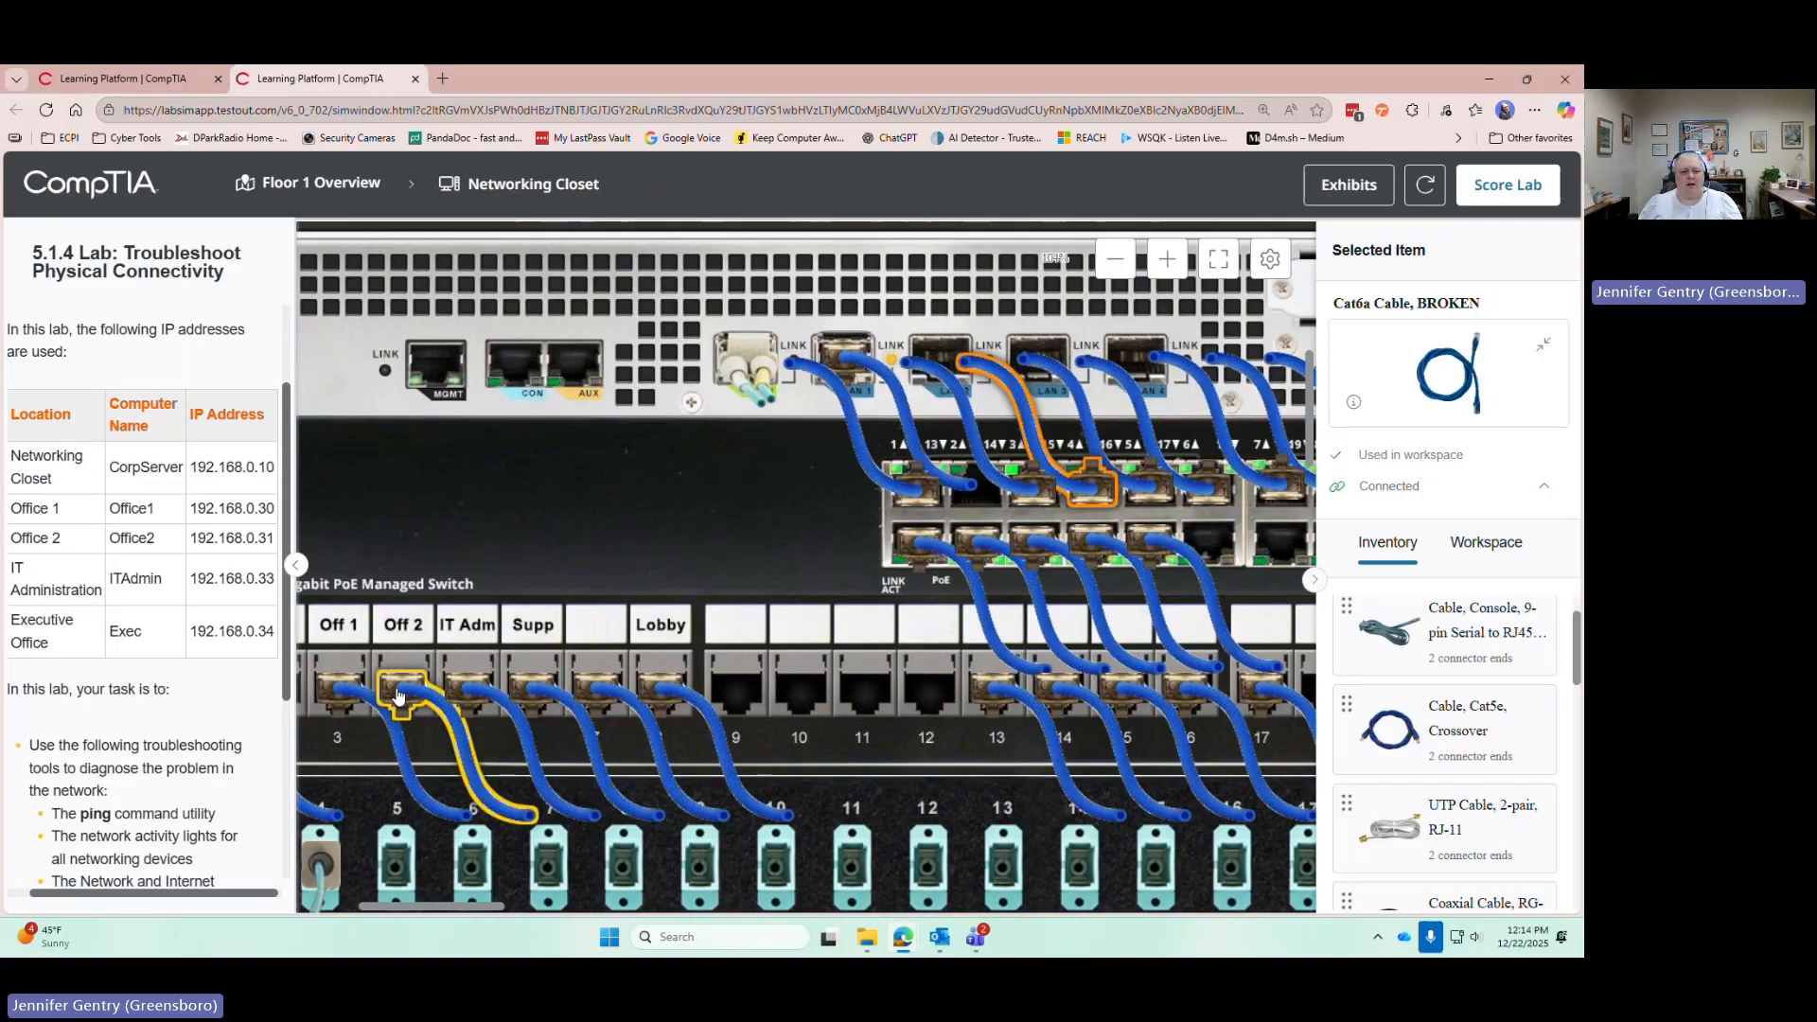
left_click_drag(399, 697, 1467, 456)
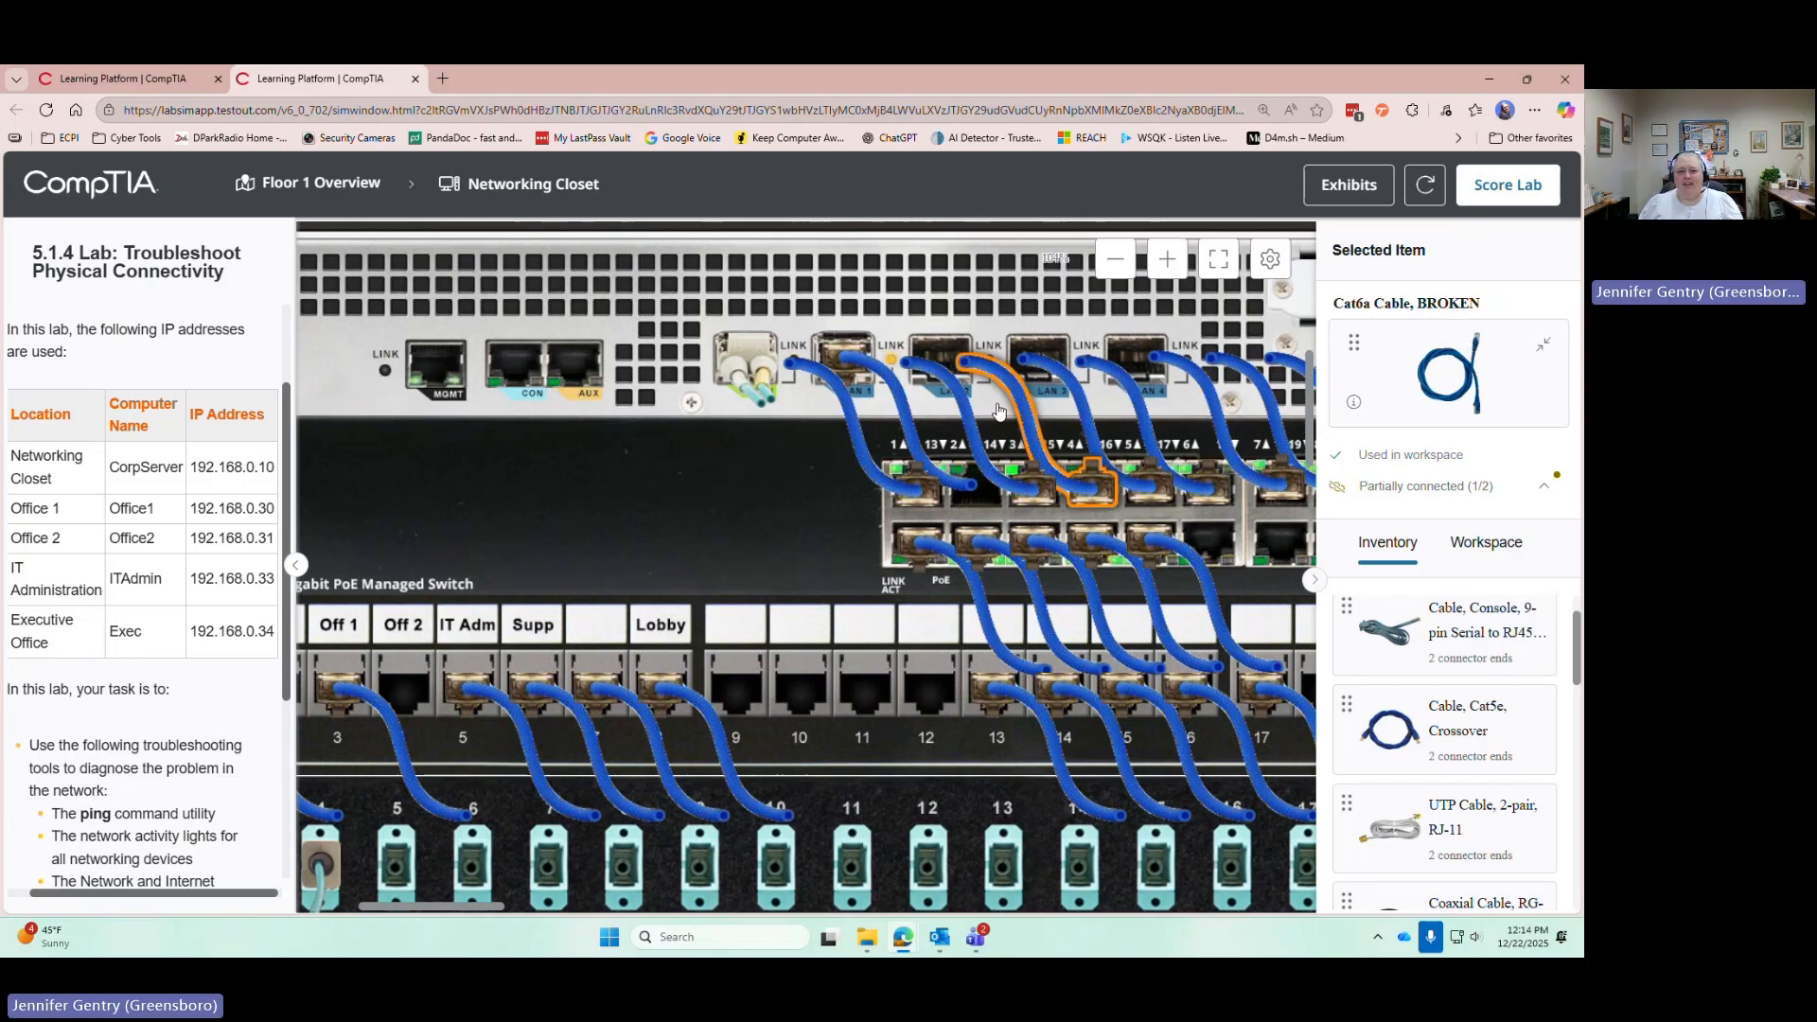
Unplug the broken cable from the switch and connect a Cat5e RJ45 cable from switch to Off 2 port
left_click_drag(1093, 489, 1377, 373)
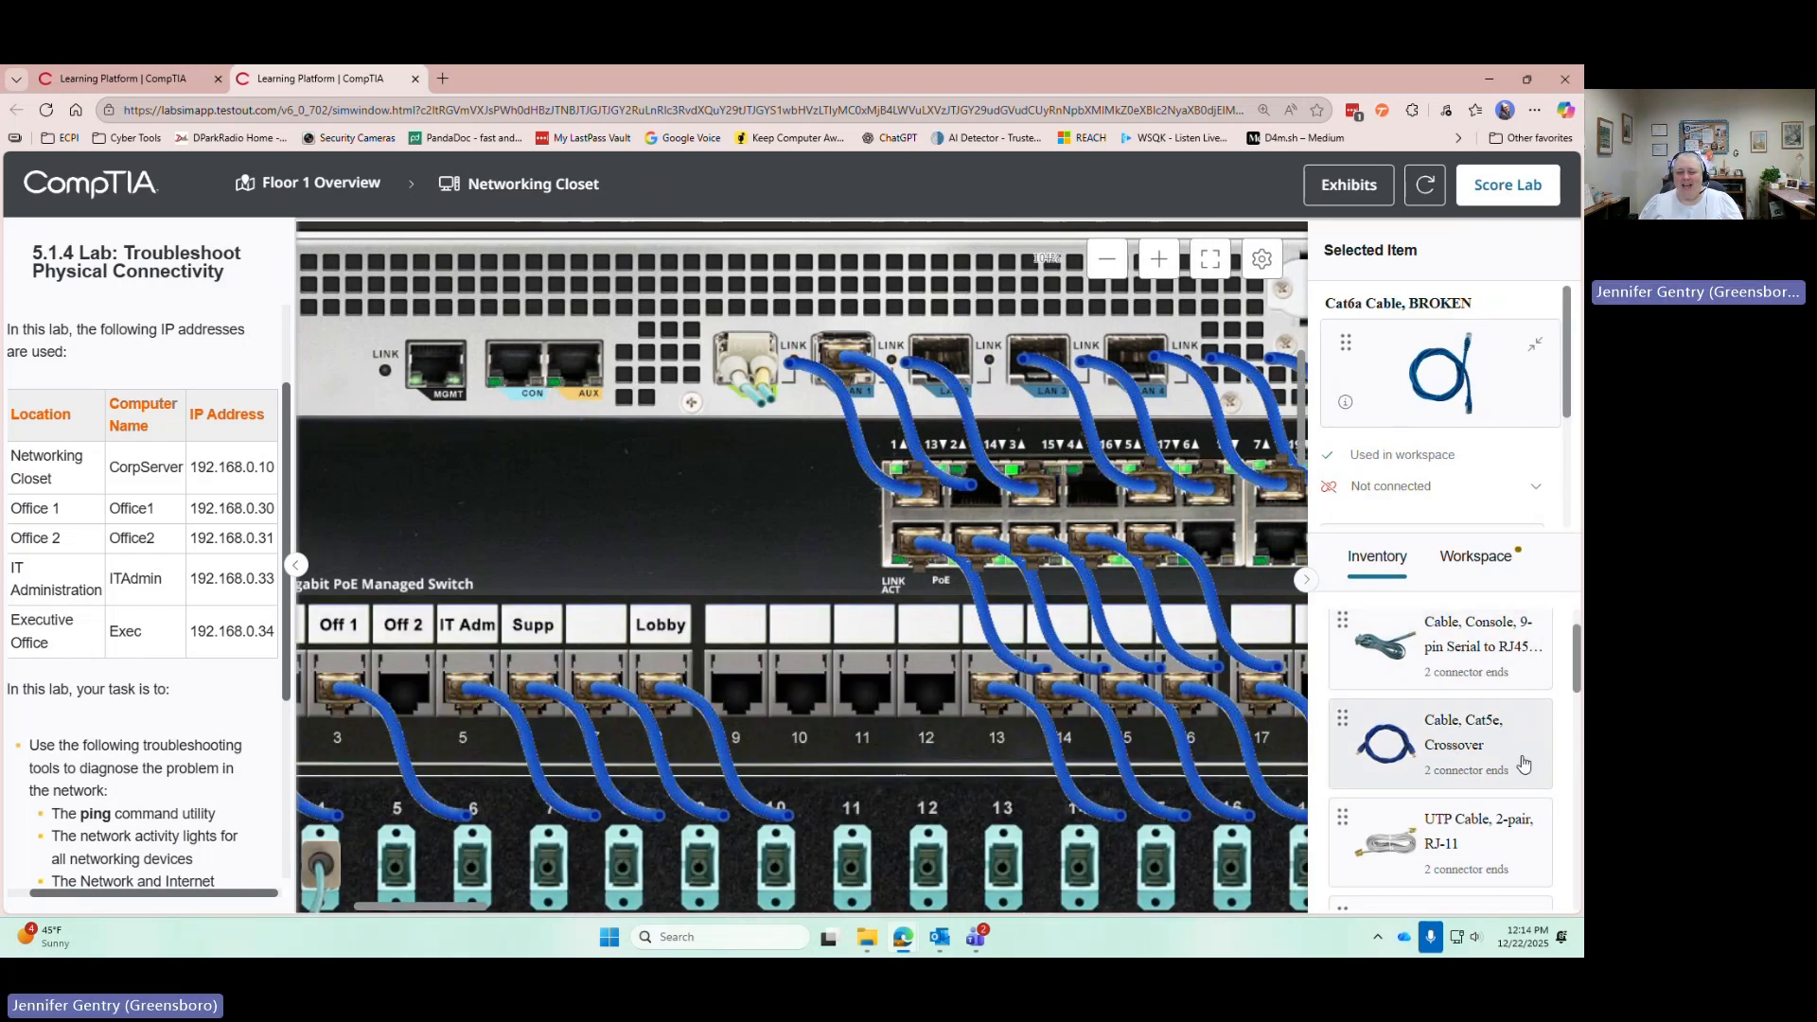
scroll(1514, 719, "down", 5)
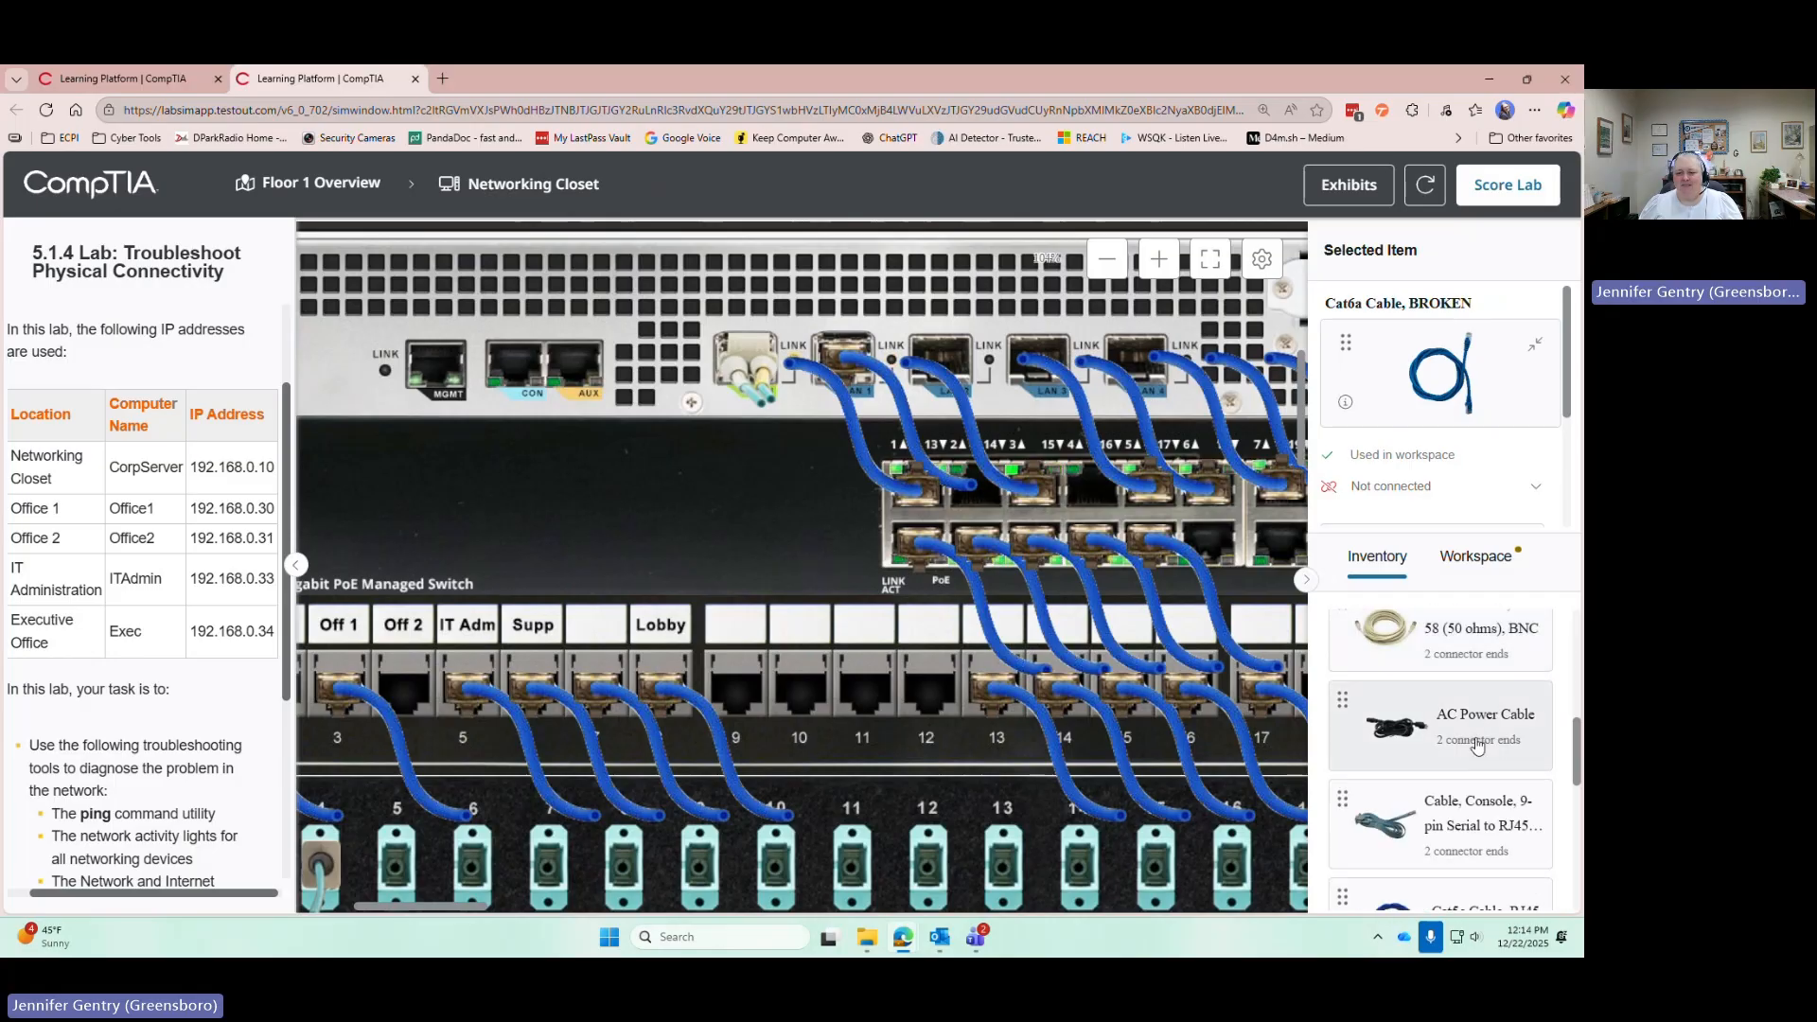
left_click(1462, 677)
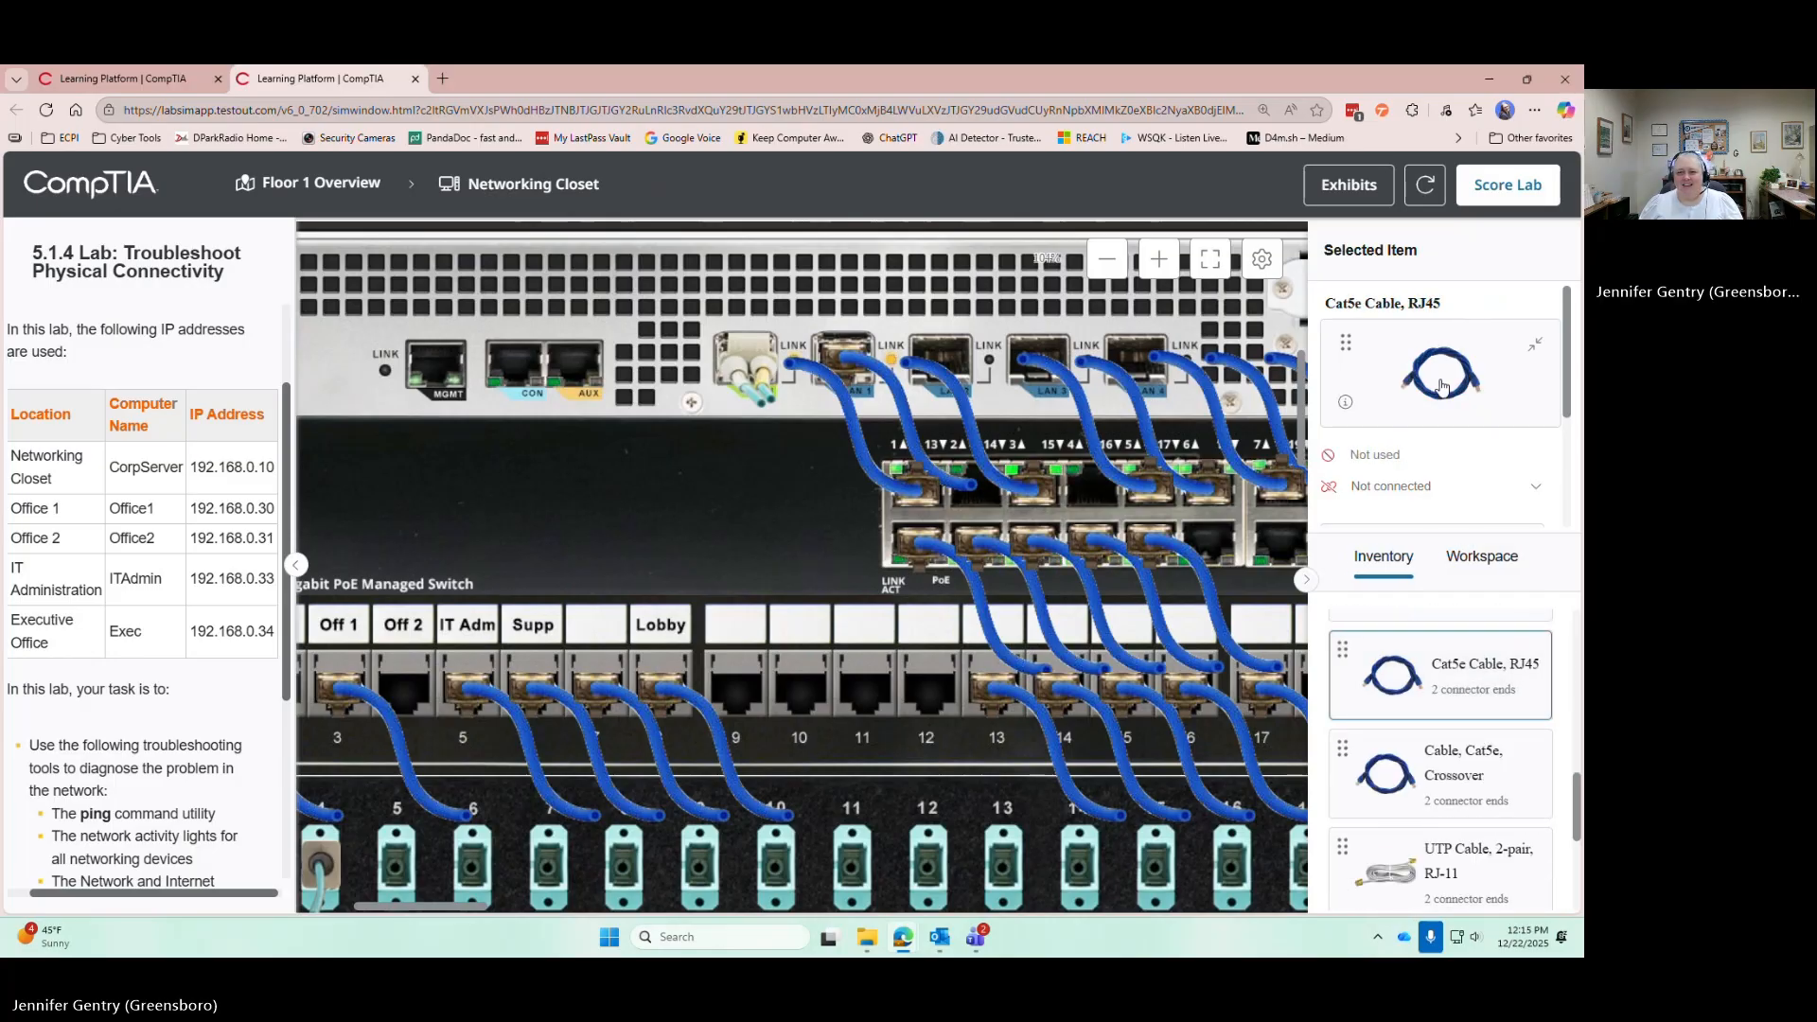
left_click_drag(1446, 398, 1113, 502)
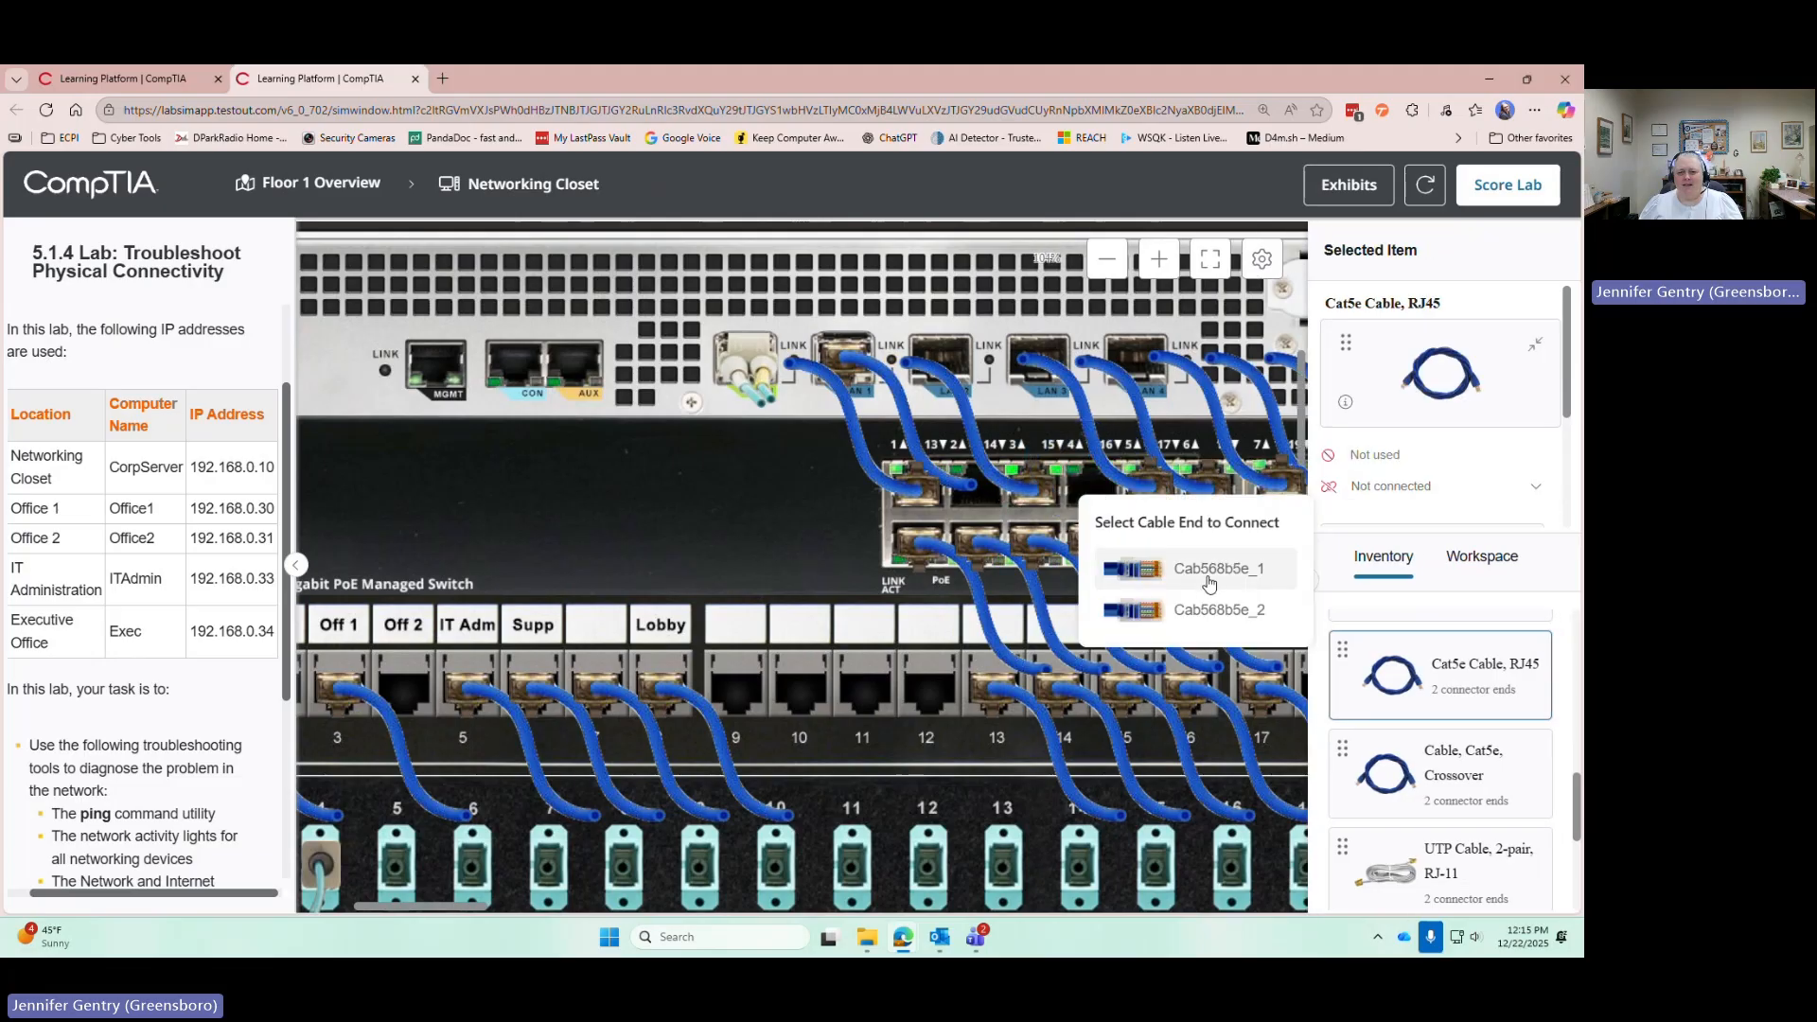
left_click(1214, 561)
mouse_move(1455, 373)
left_mouse_down()
mouse_move(478, 689)
mouse_move(400, 689)
left_mouse_up()
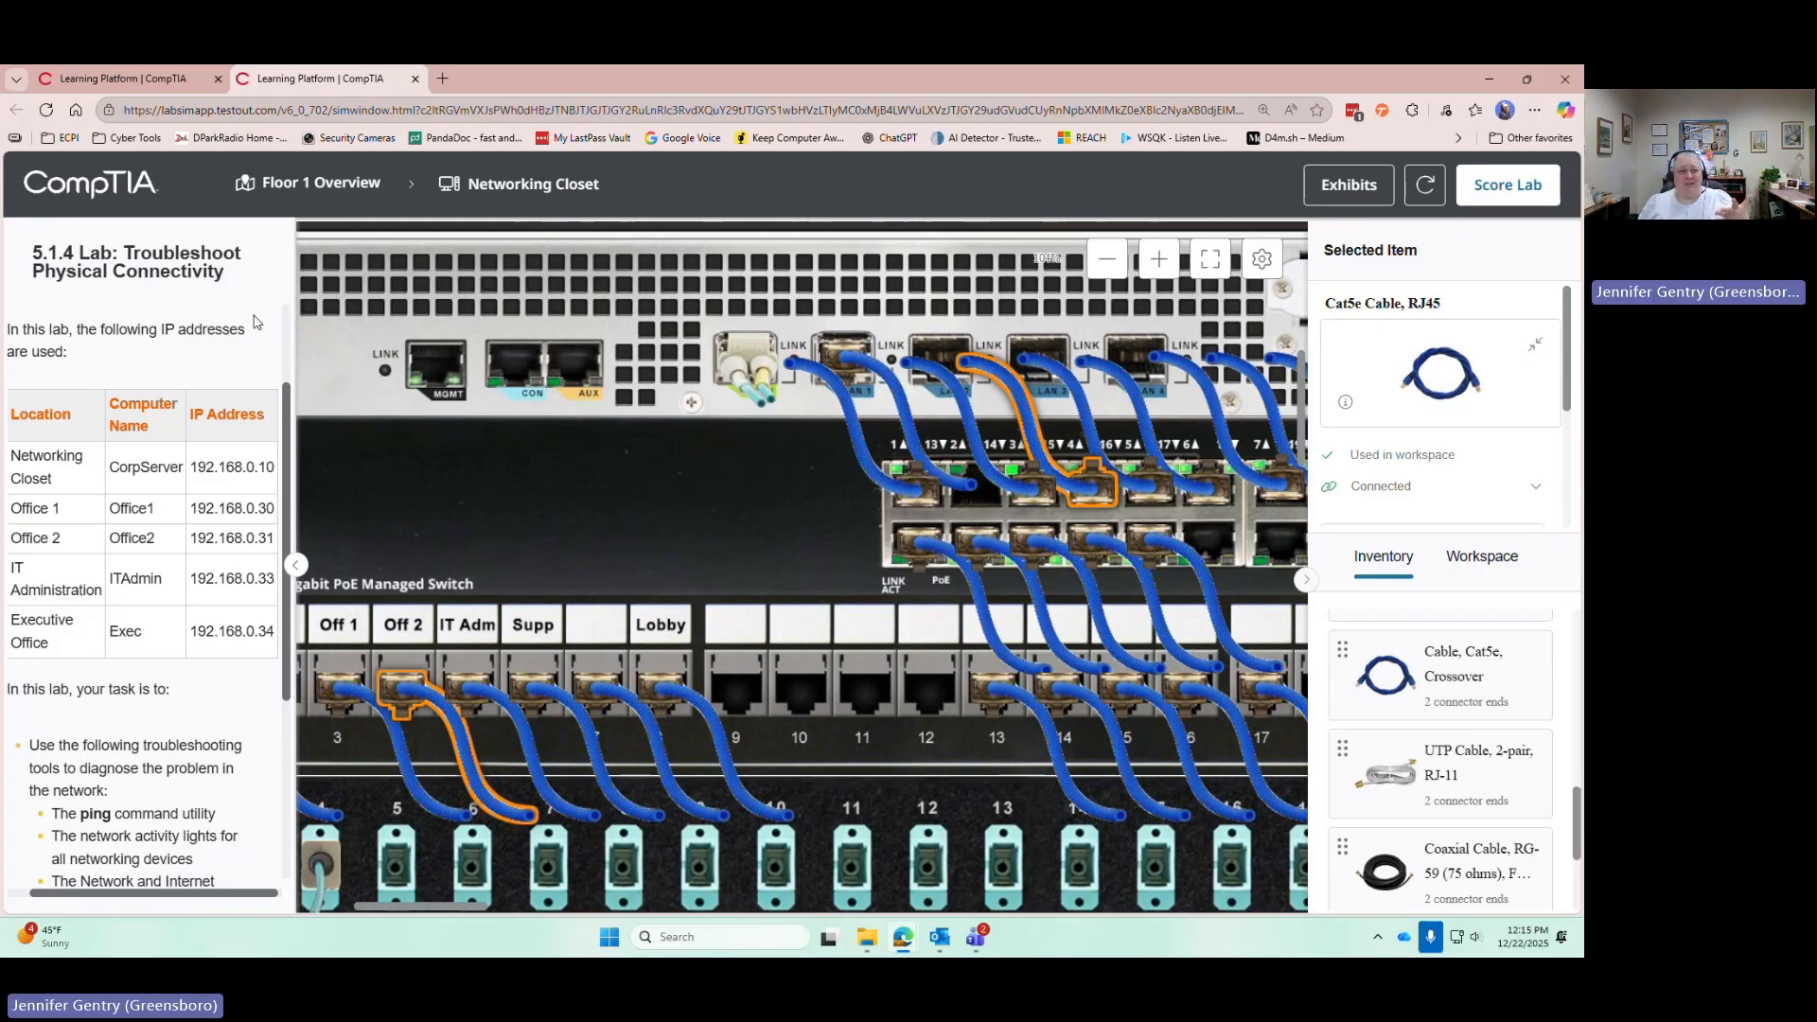
Inspect the Office 2 PC's rear panel cabling, then bring up Office2's desktop showing Ethernet Connected
left_click(349, 184)
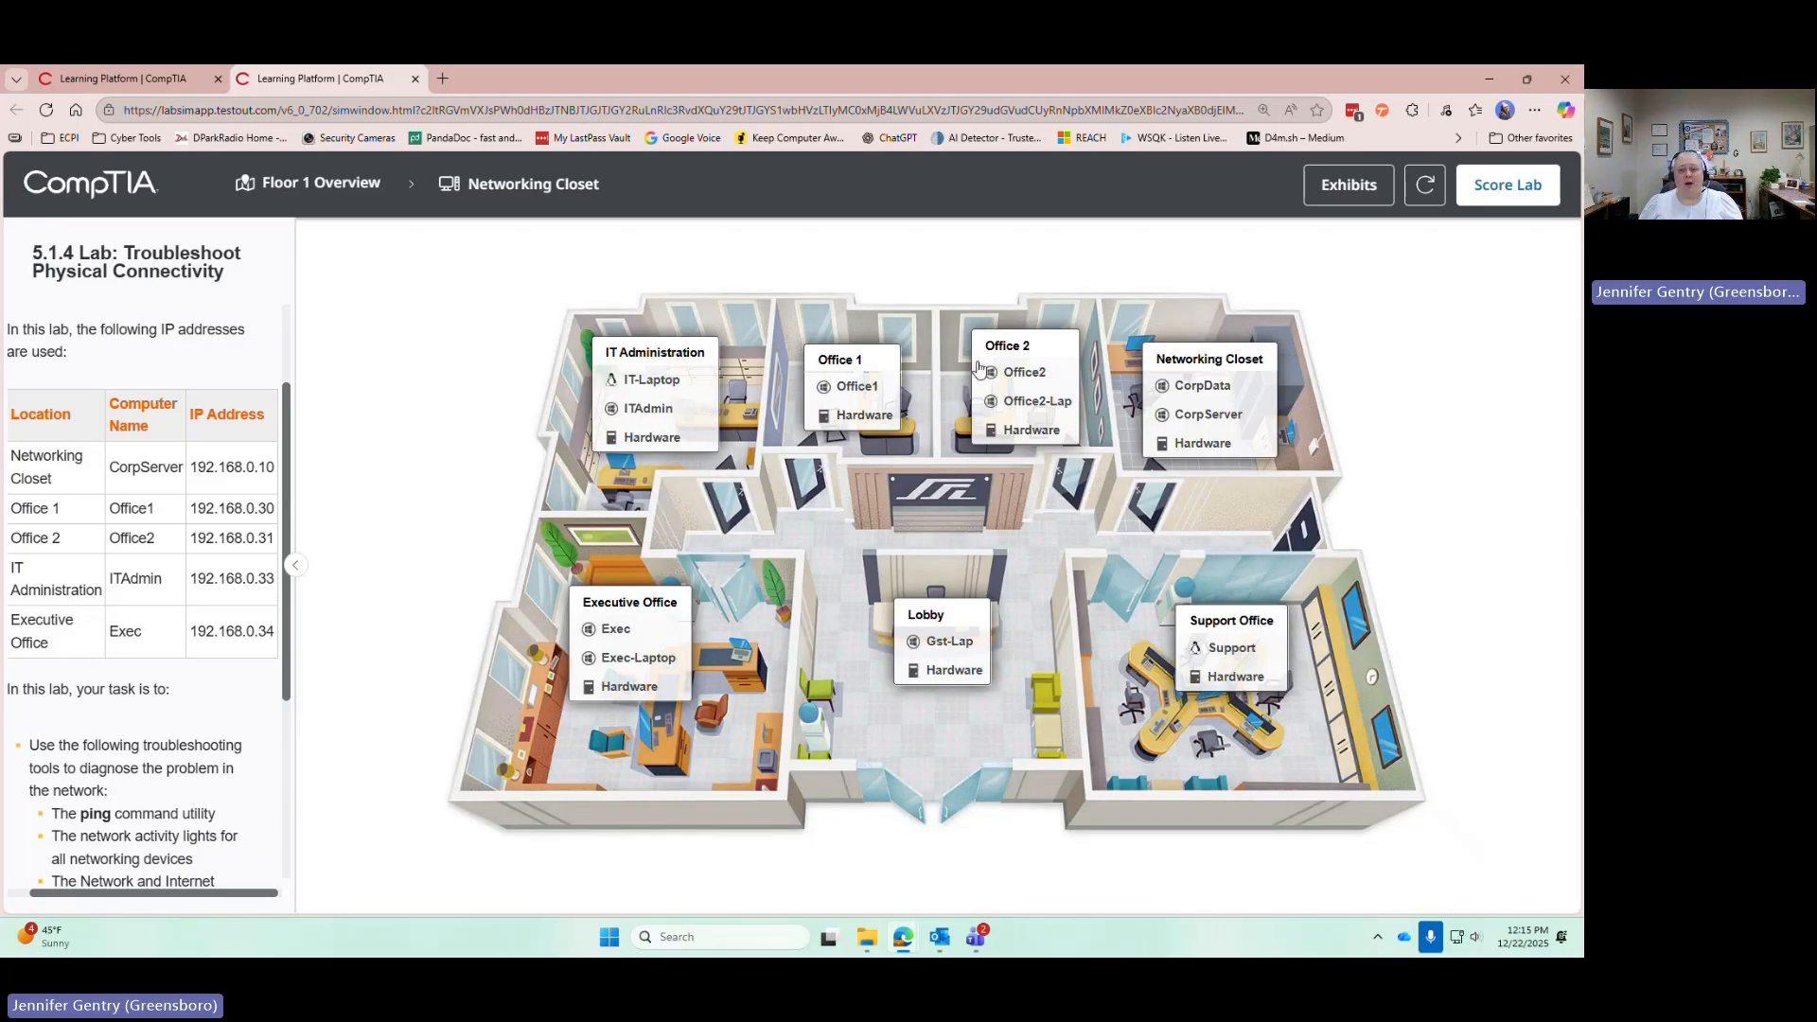
left_click(1016, 435)
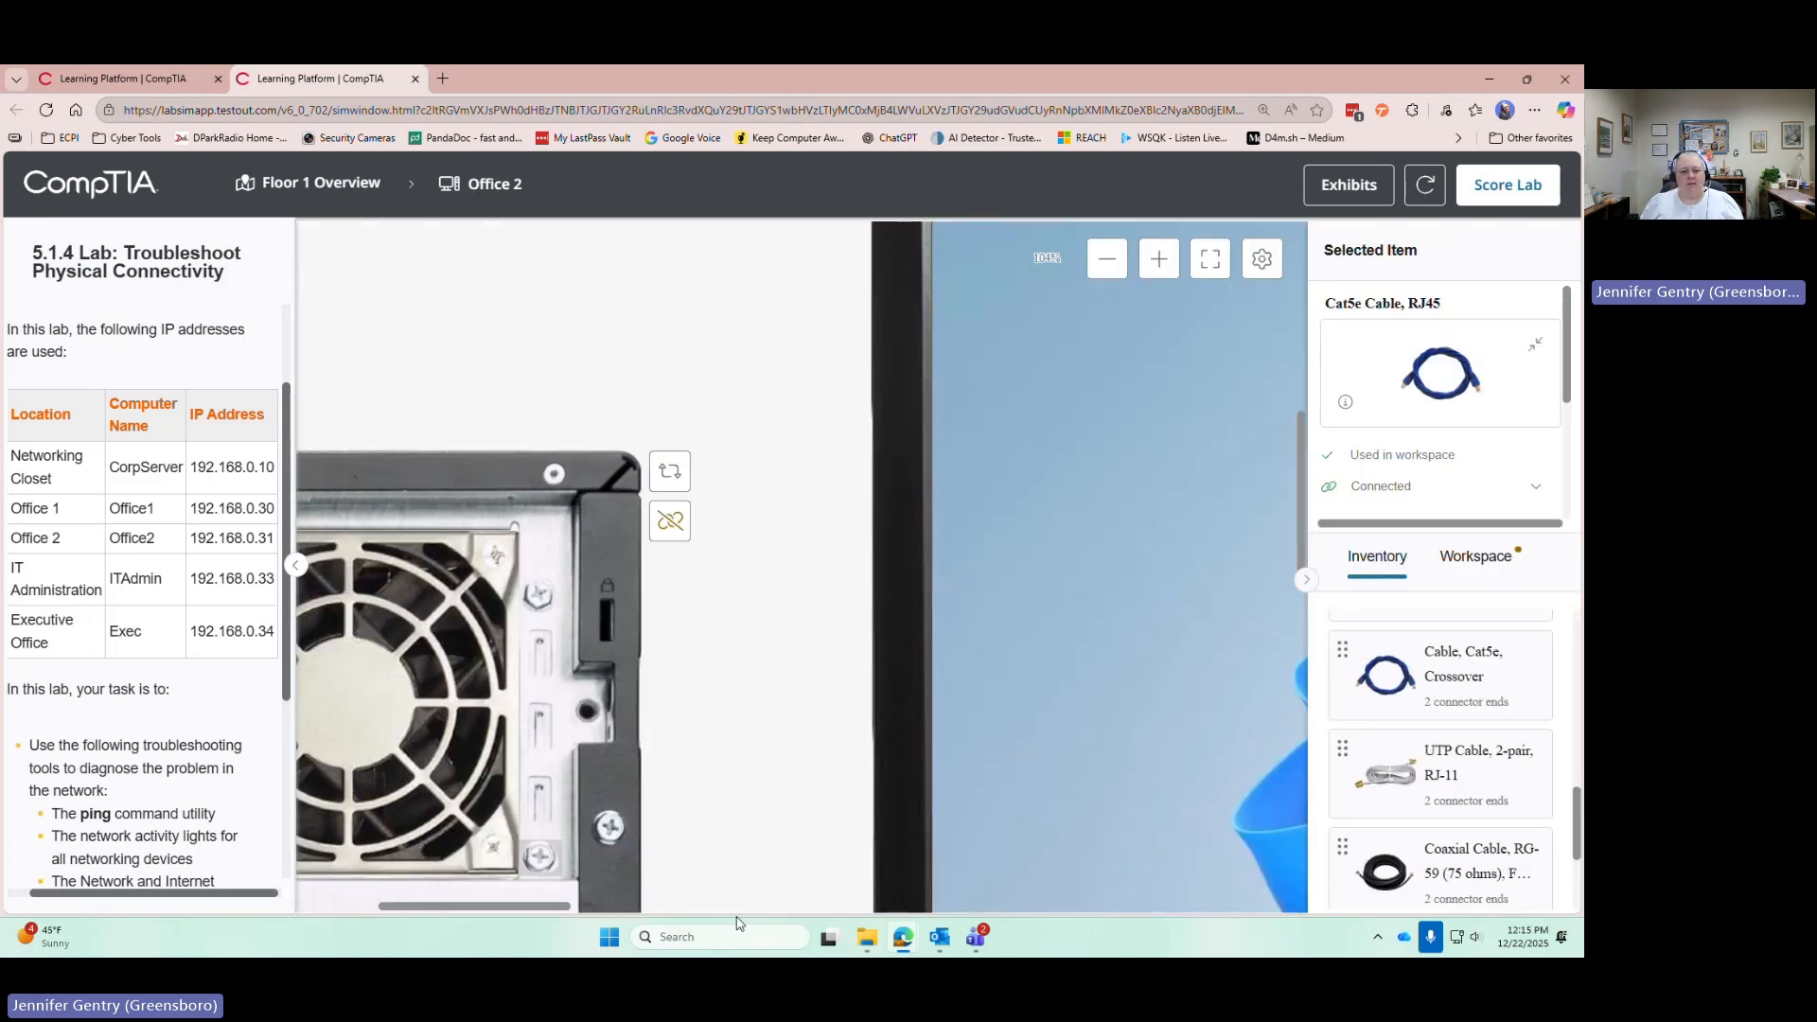
left_click_drag(526, 912, 447, 911)
scroll(472, 691, "down", 3)
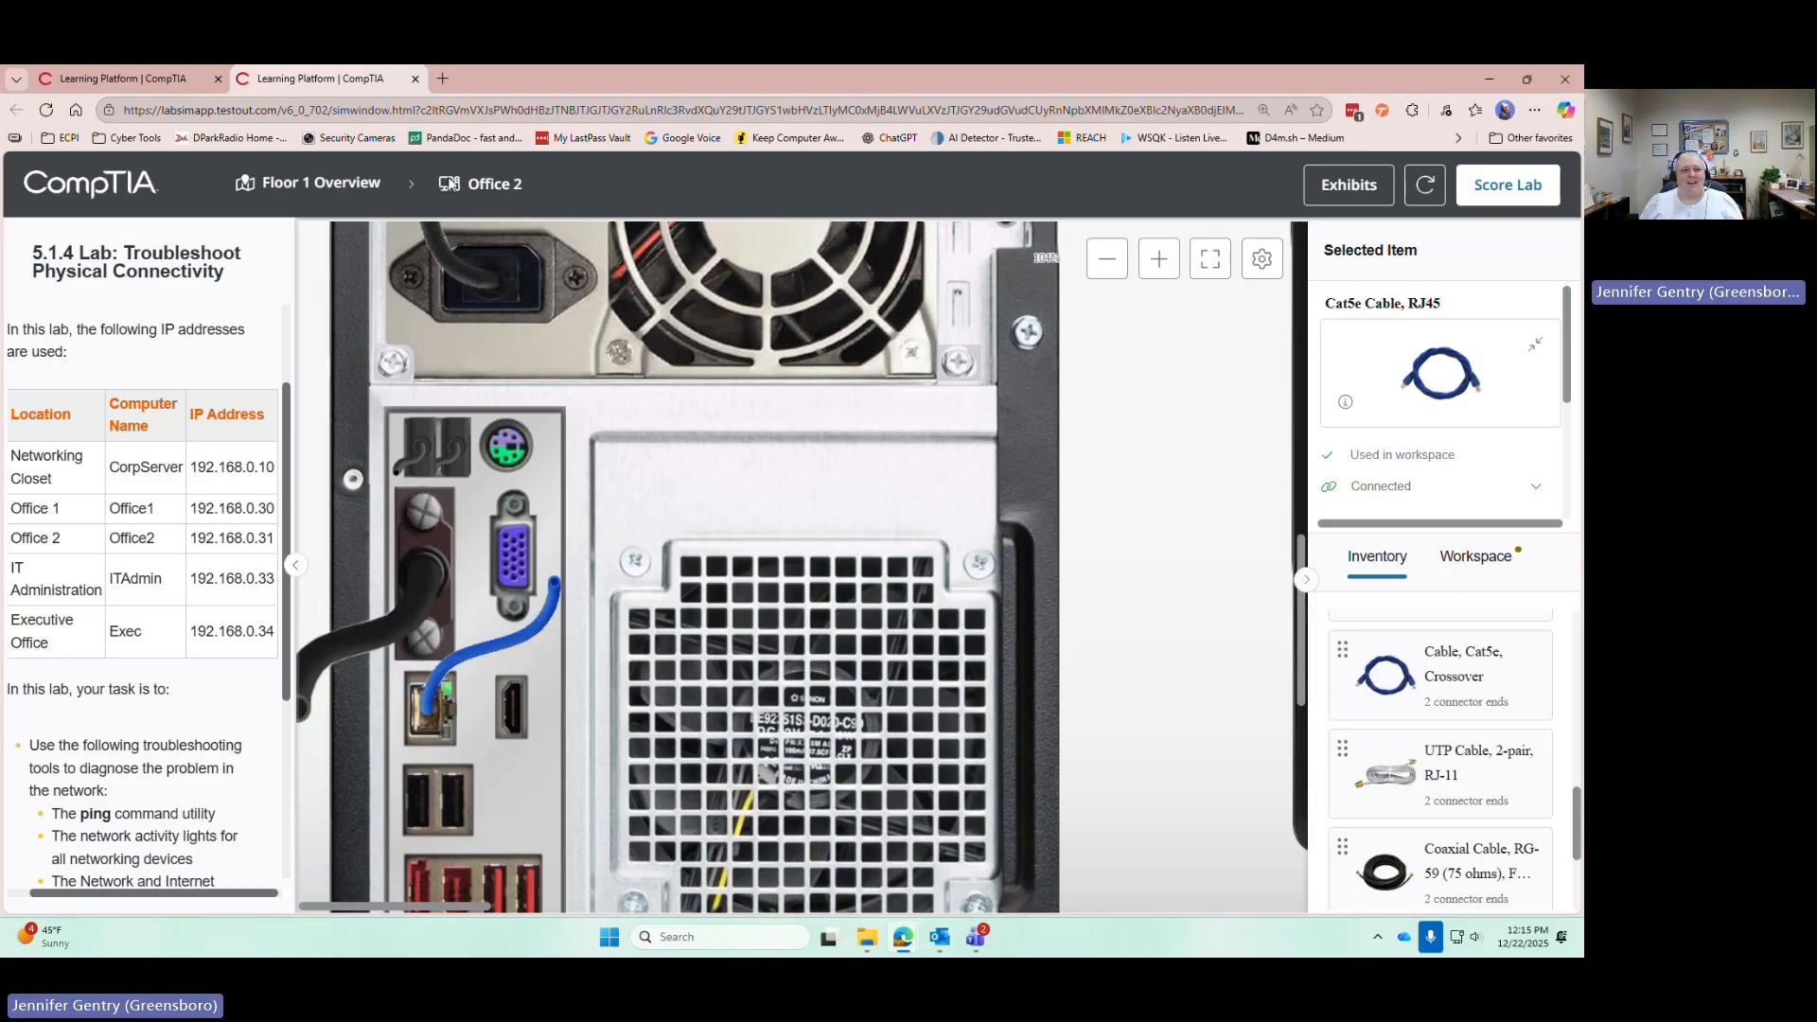
left_click(368, 189)
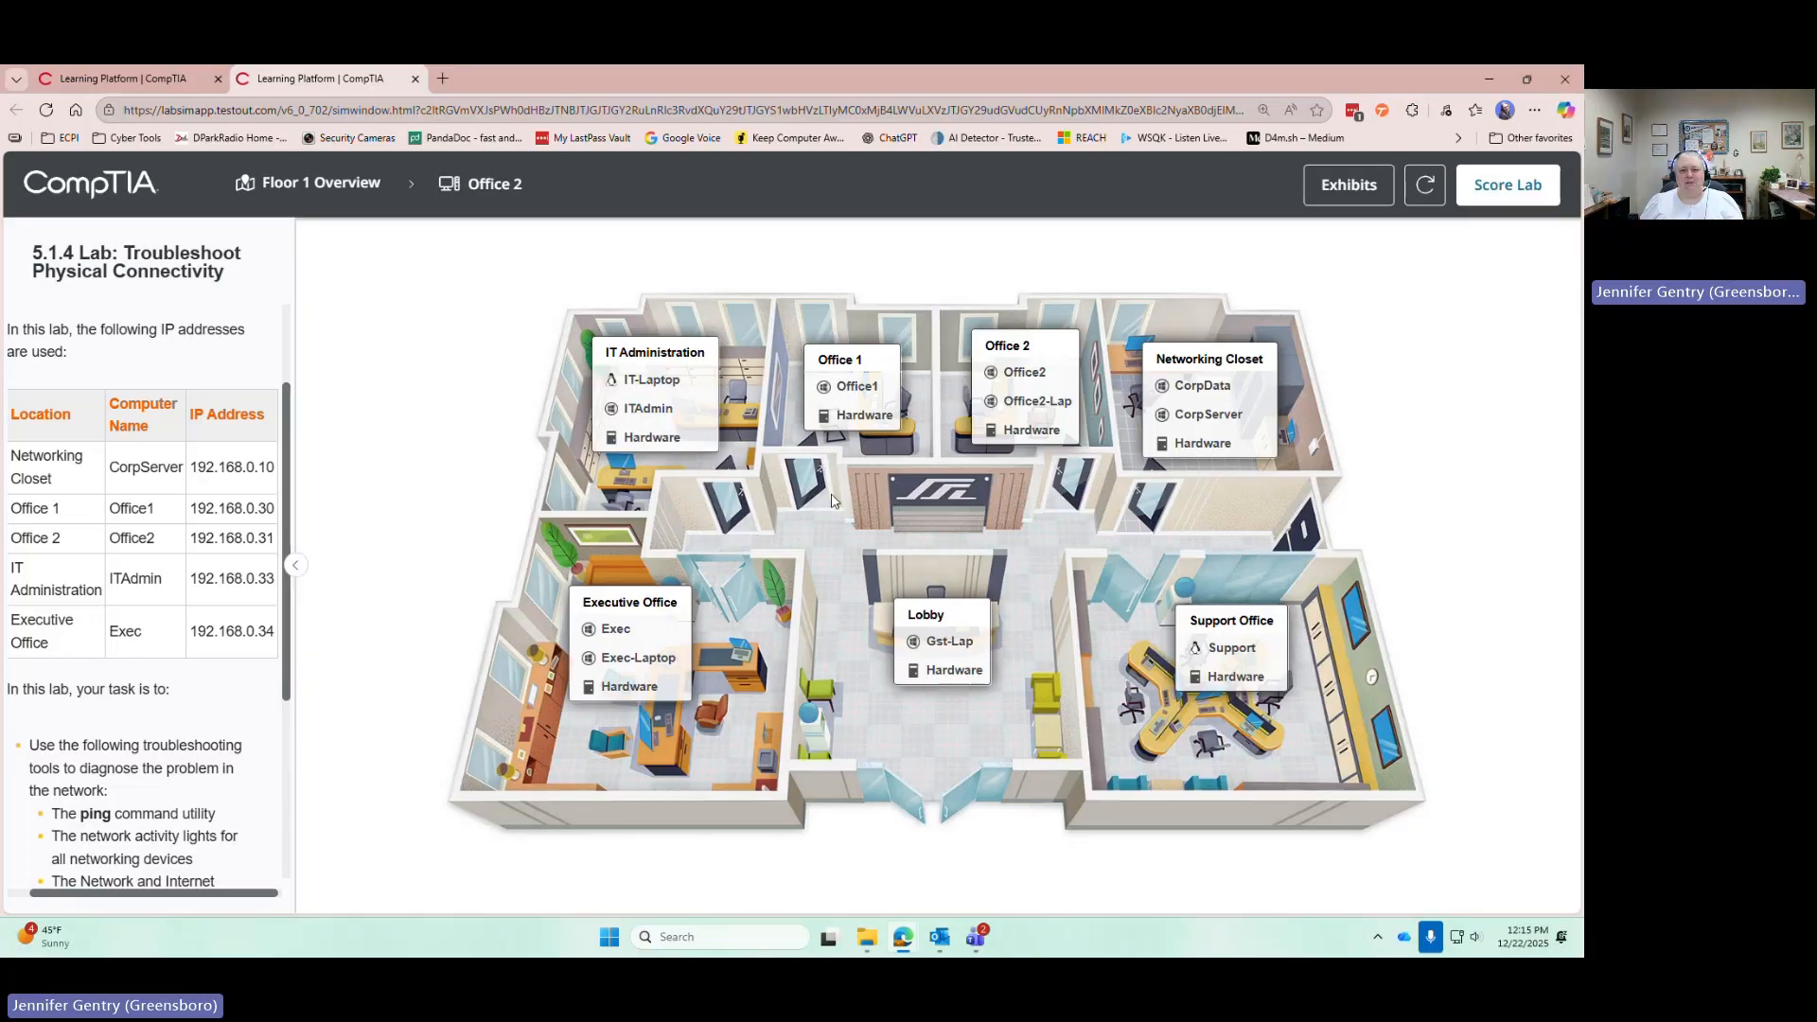
left_click(1040, 387)
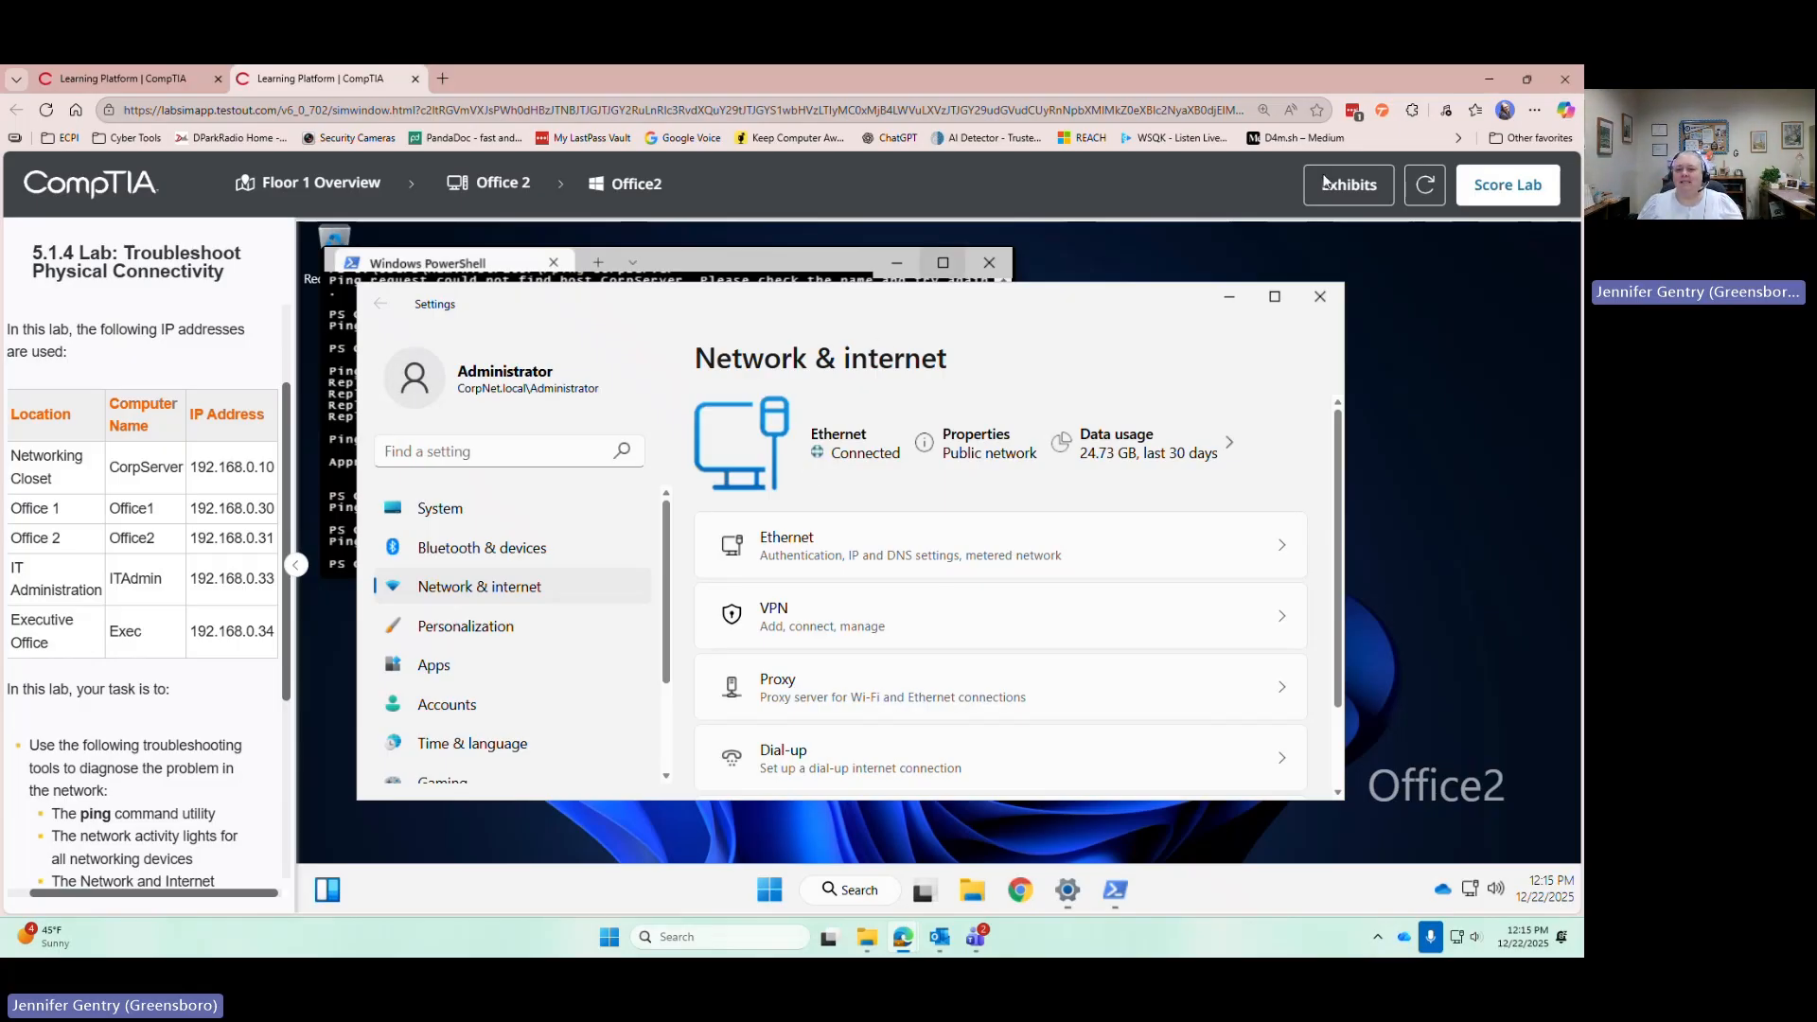
Close Settings and rerun ping Exec, ITAdmin, Office1 and CorpServer in PowerShell, confirming 0% loss
left_click(1320, 299)
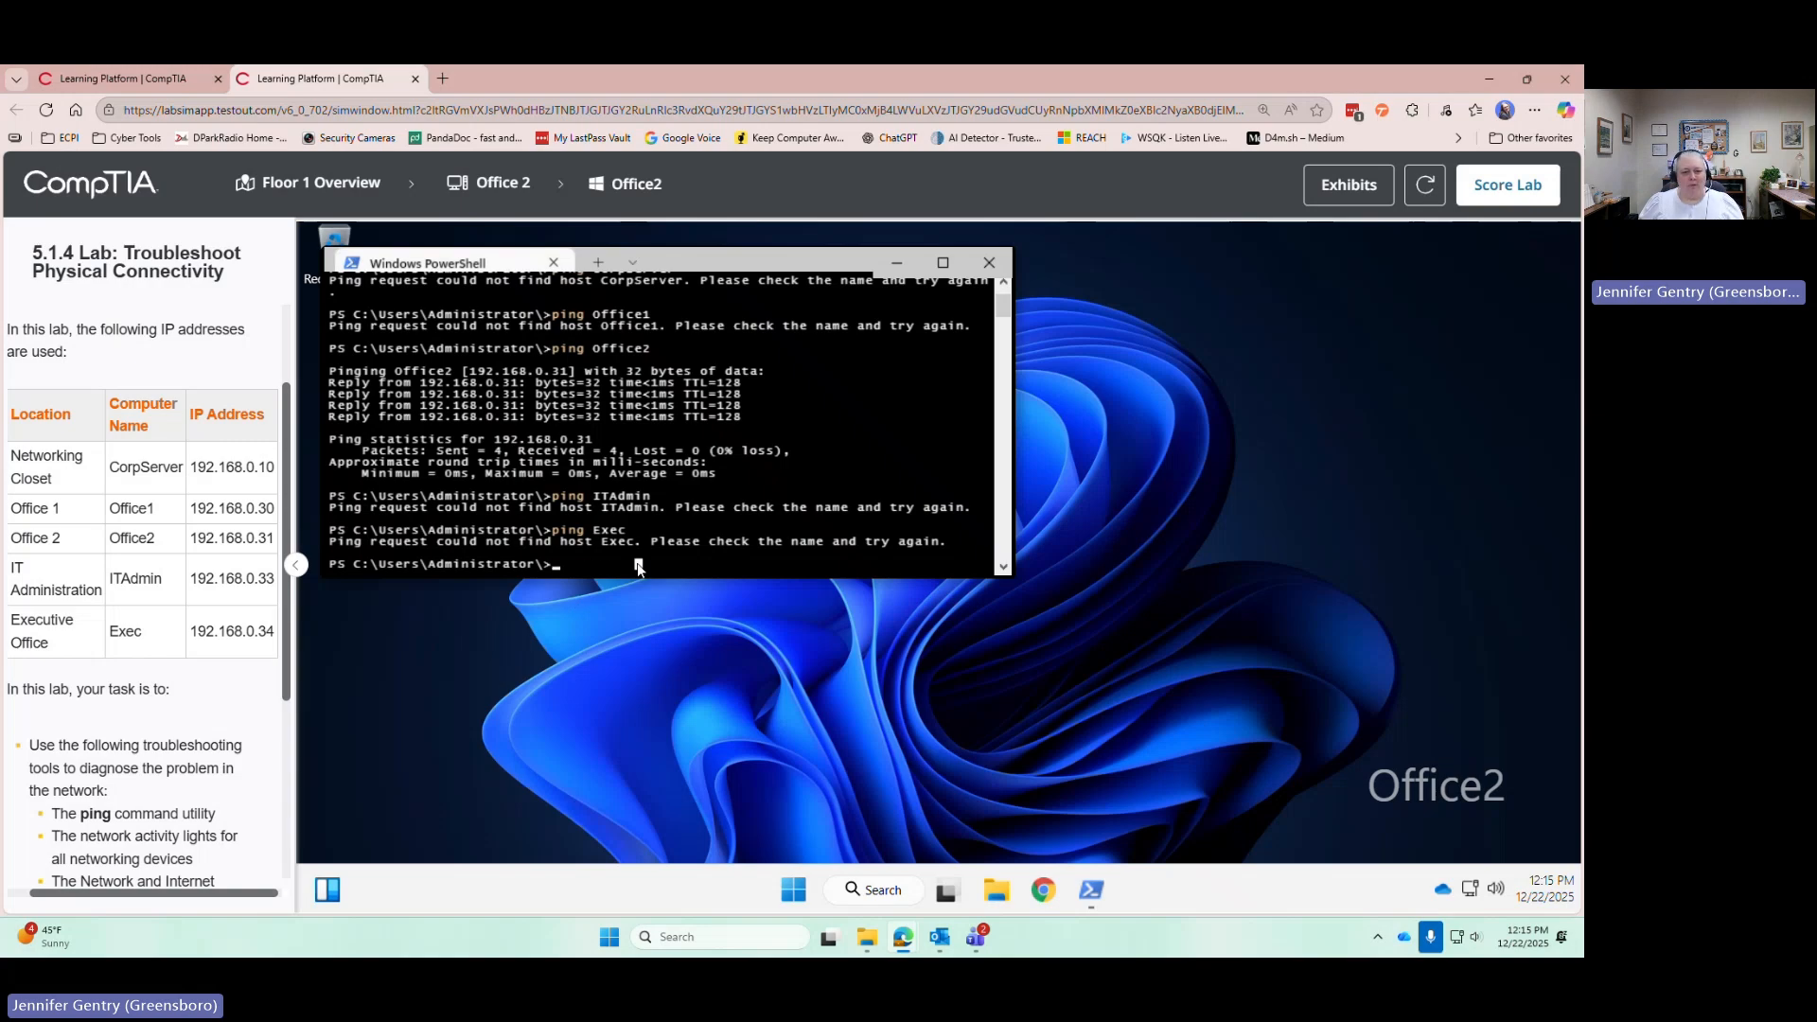
key("Up")
key("Return")
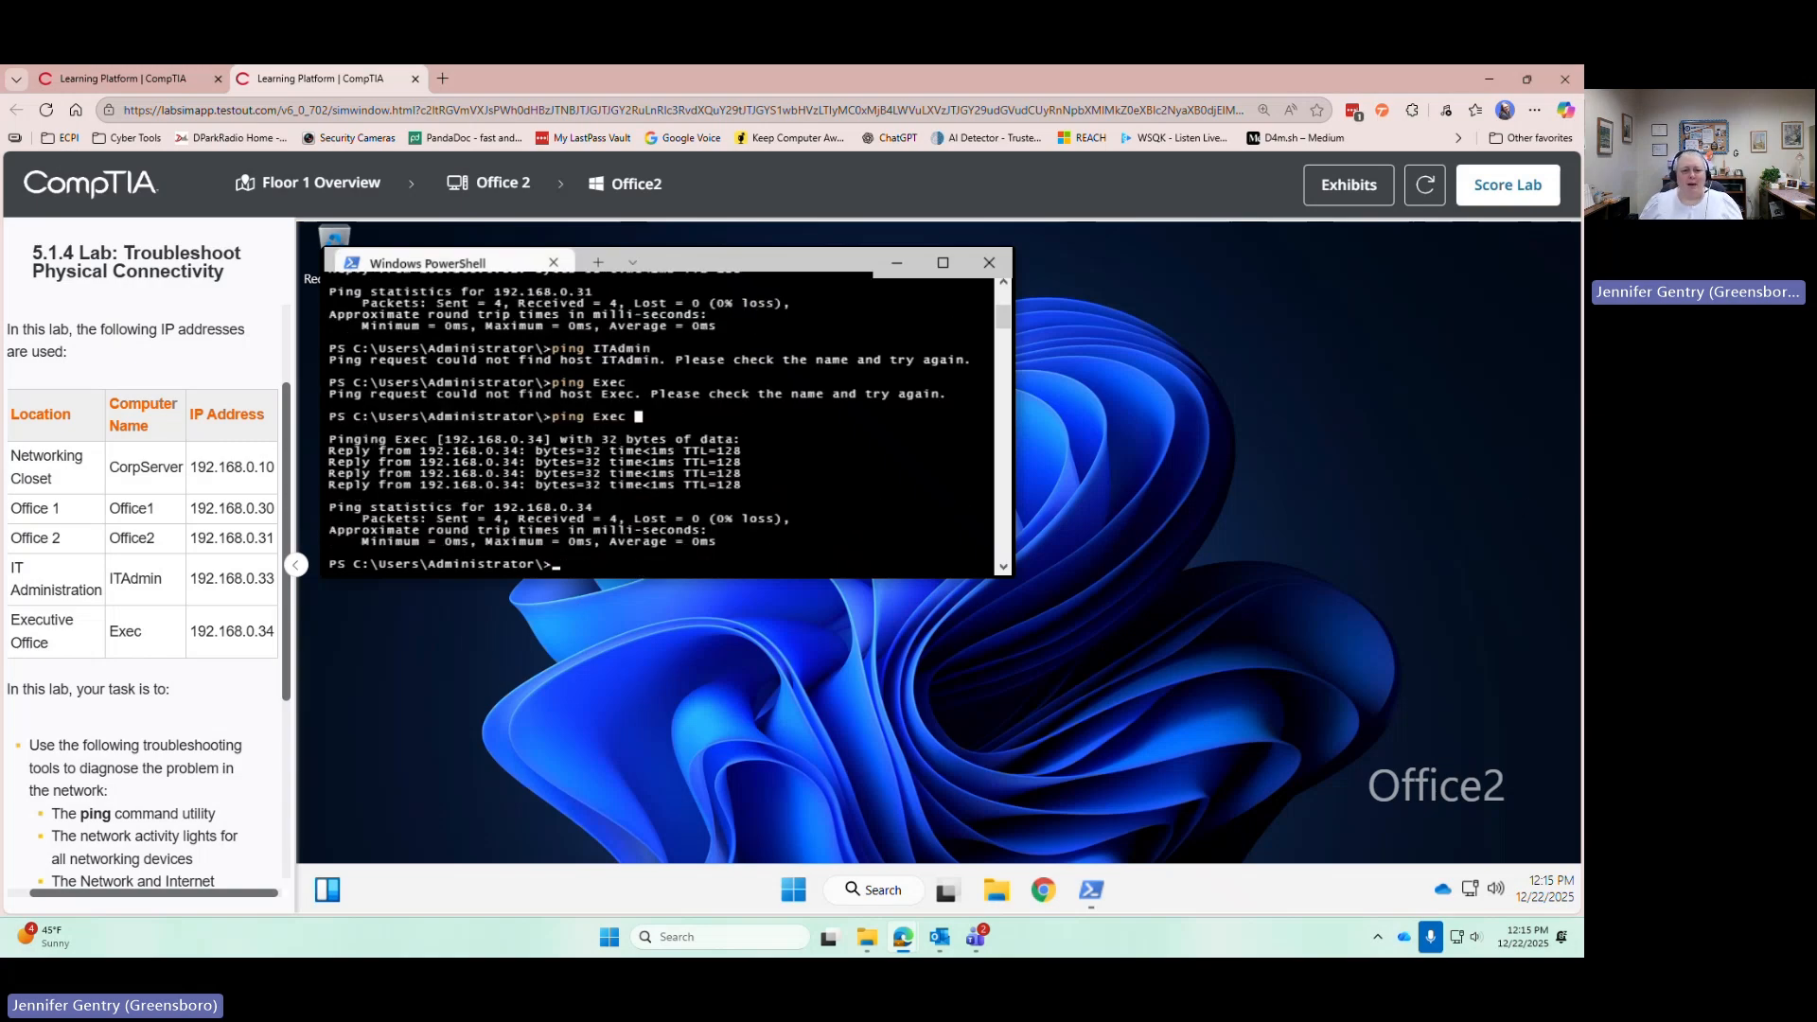
key("Up")
key("Up")
key("Return")
key("Up")
key("Up")
key("Up")
key("Up")
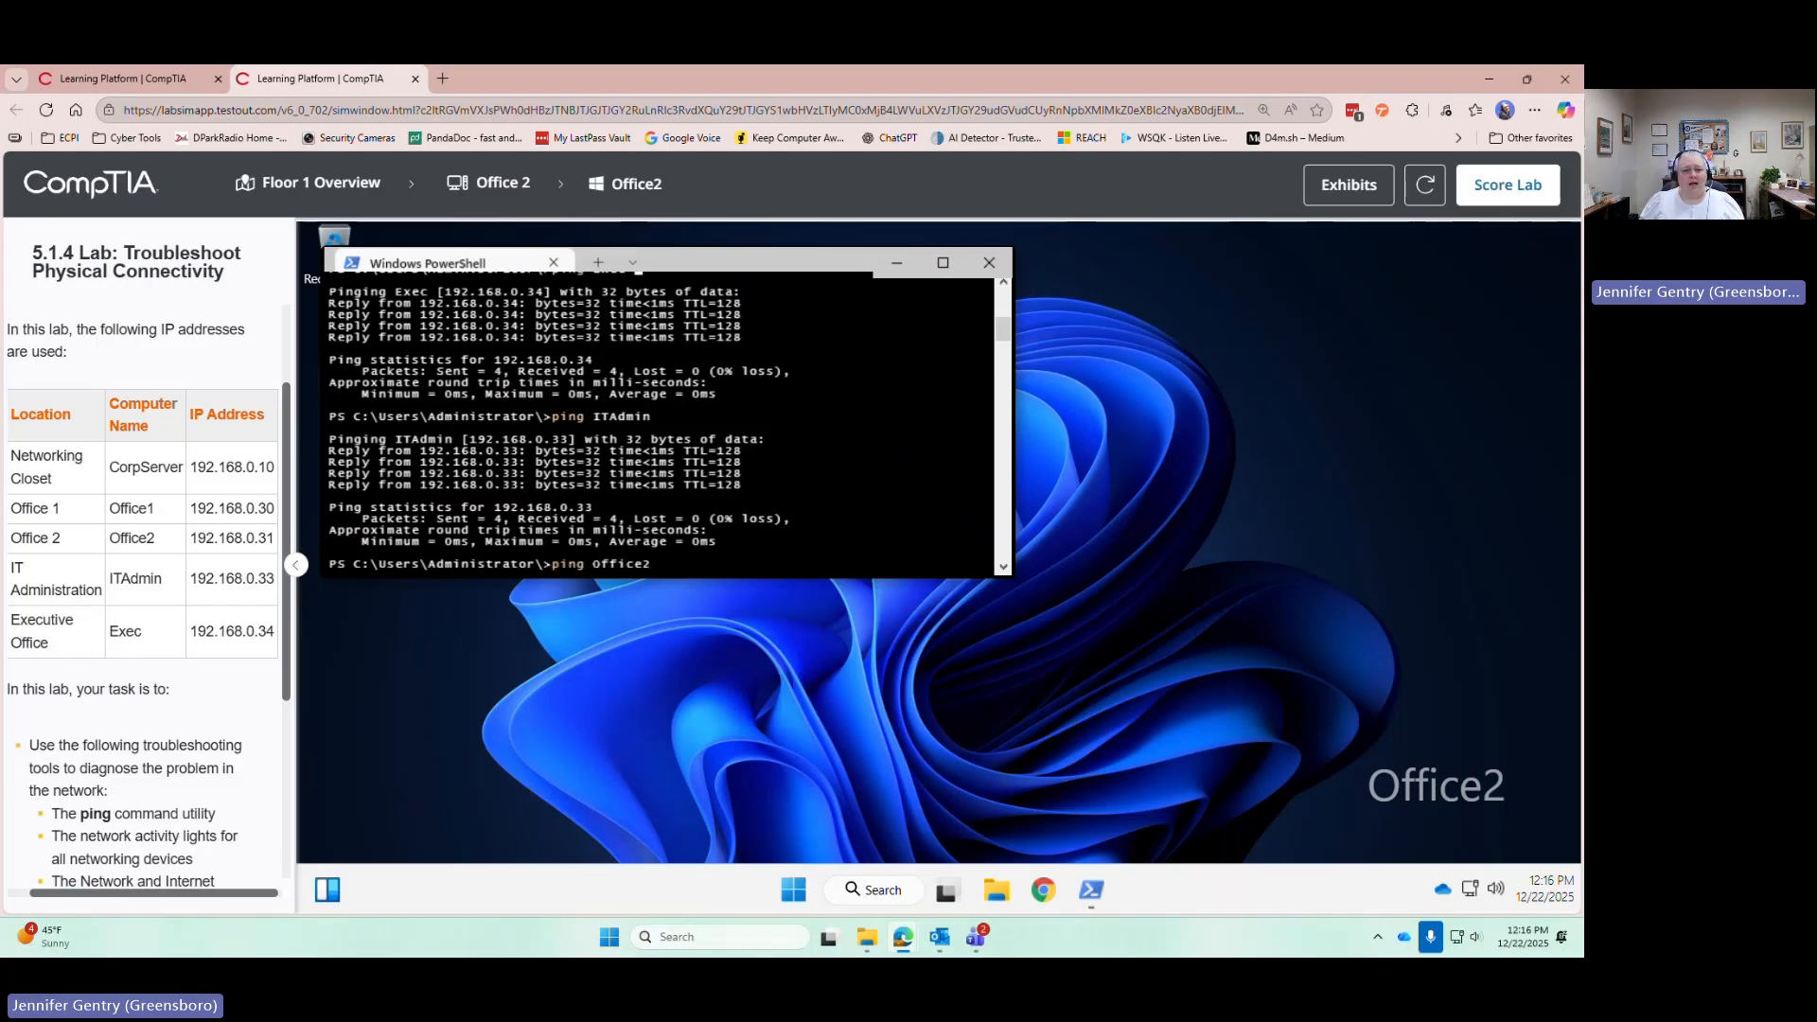
key("Return")
key("Up")
key("Up")
key("Up")
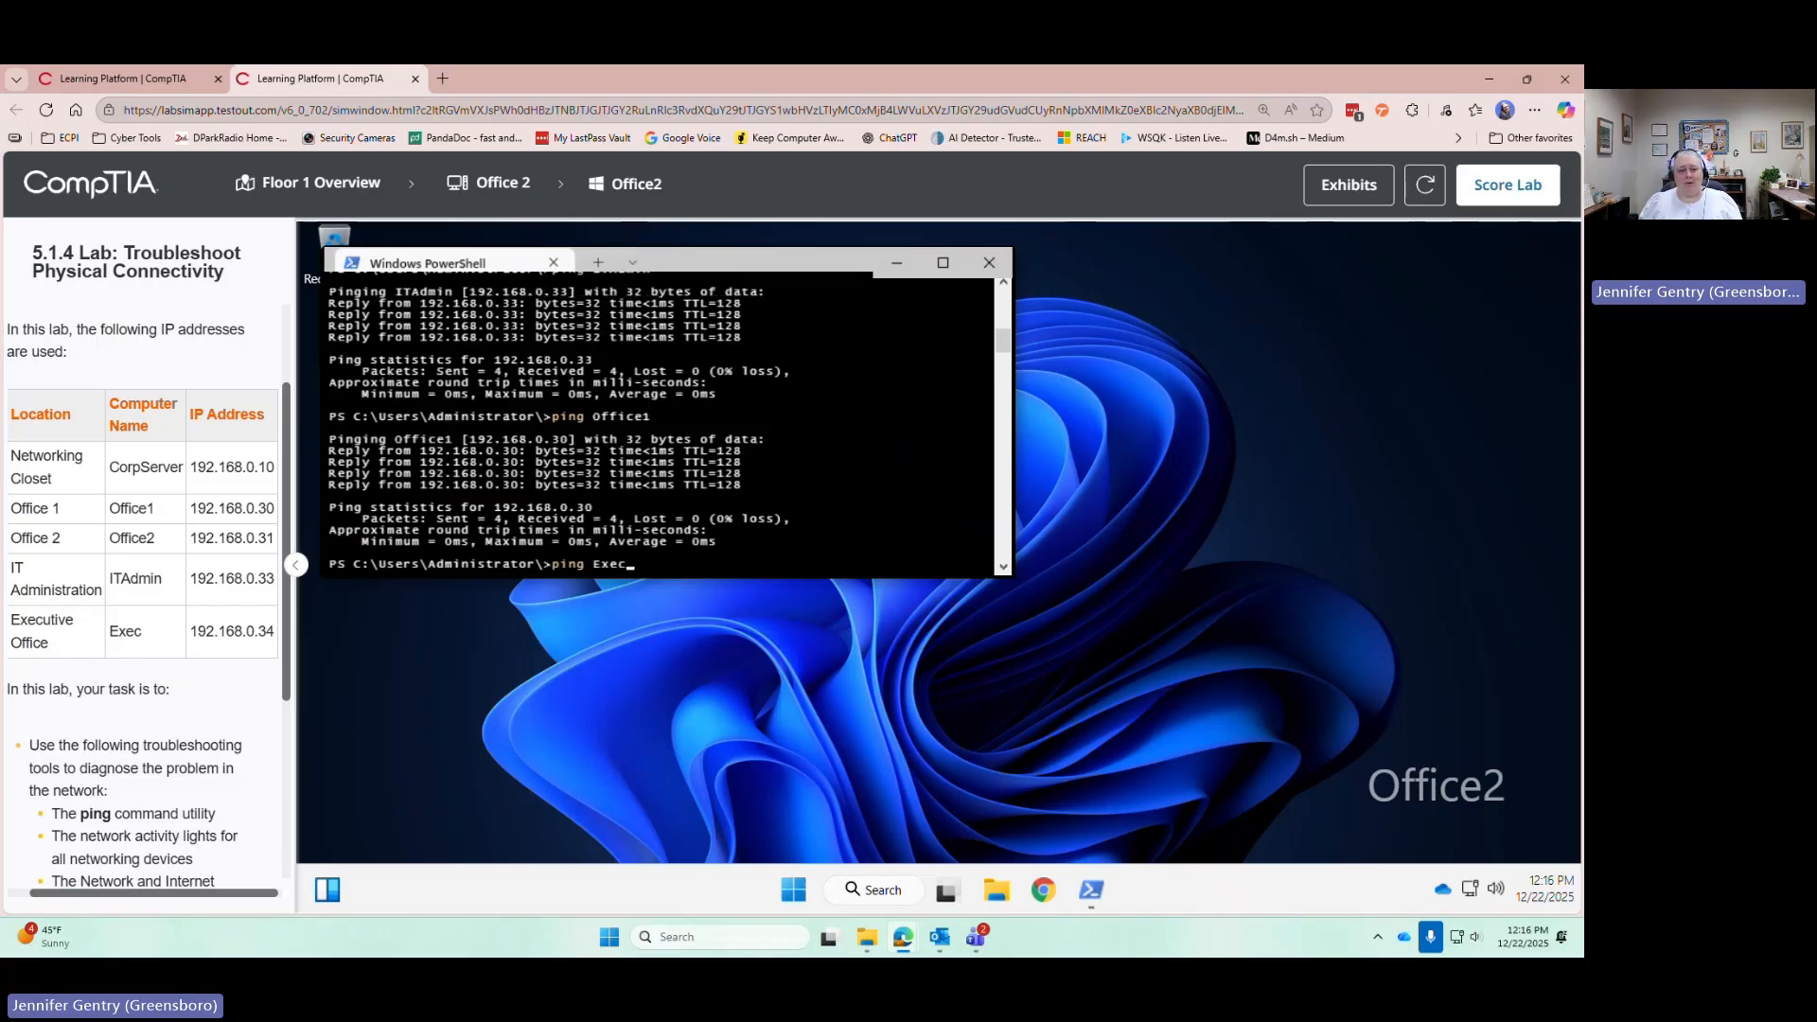
key("Up")
key("Up")
key("Up")
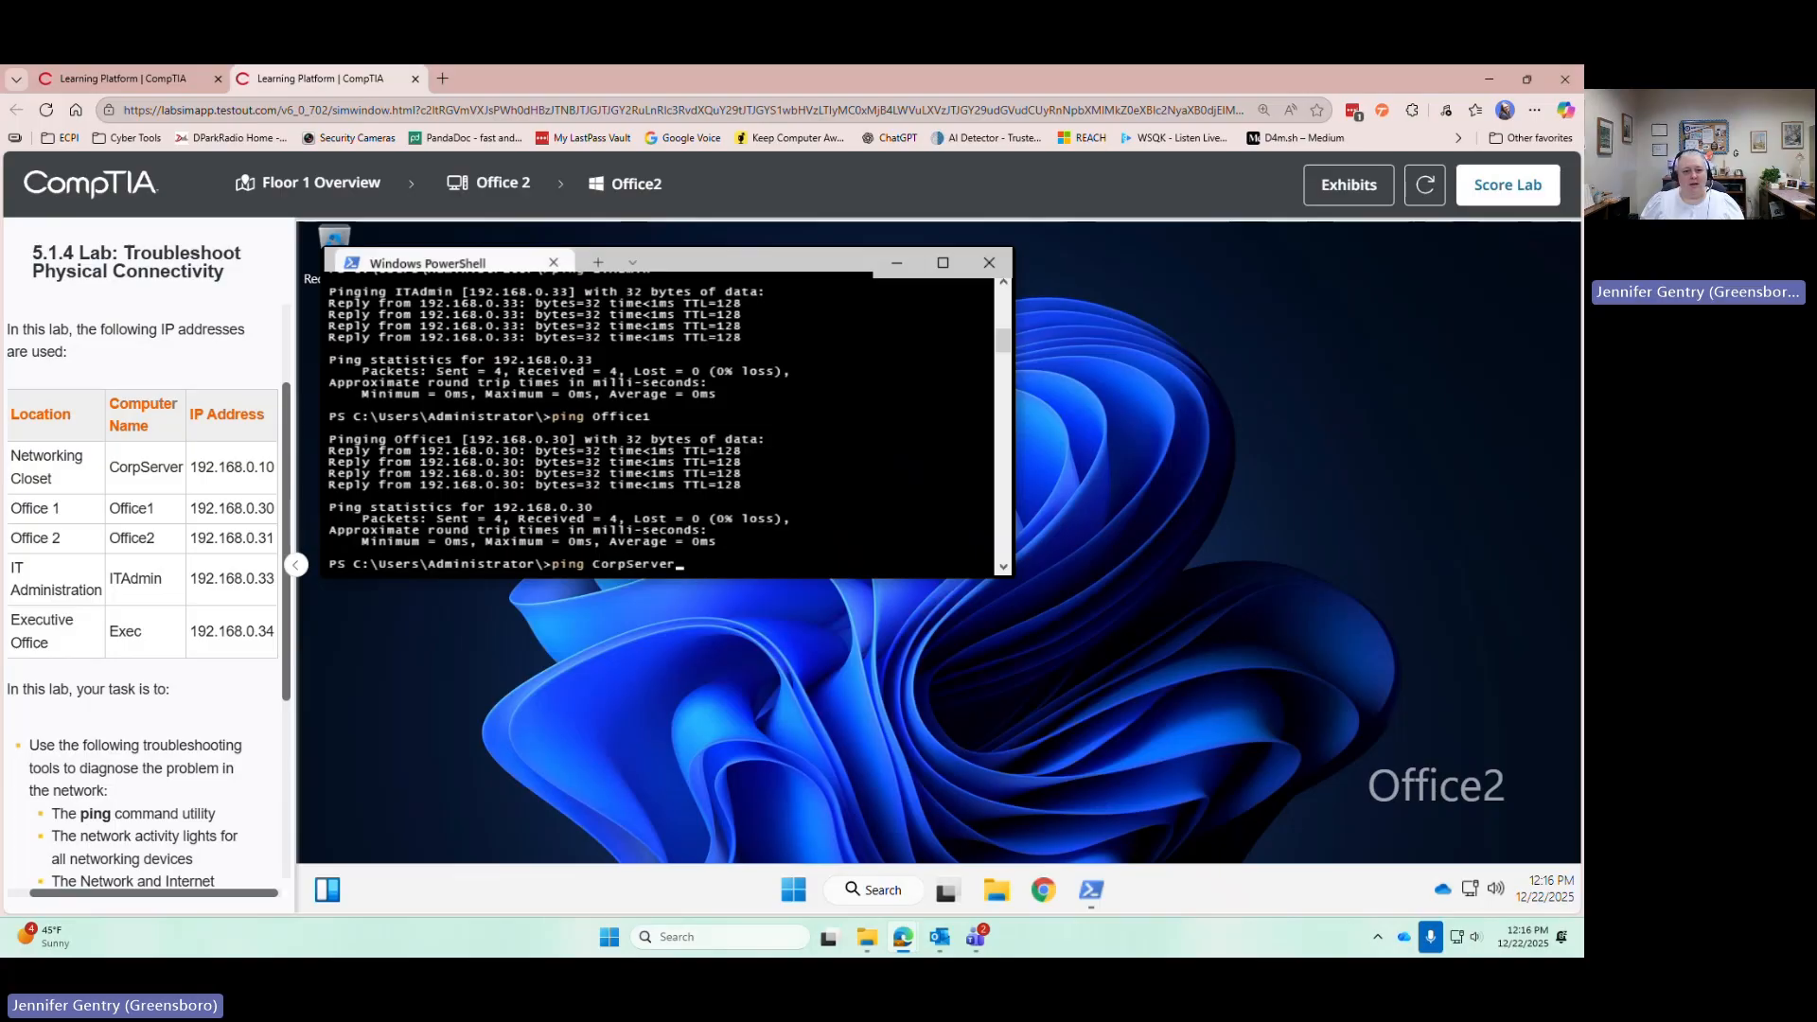
key("Return")
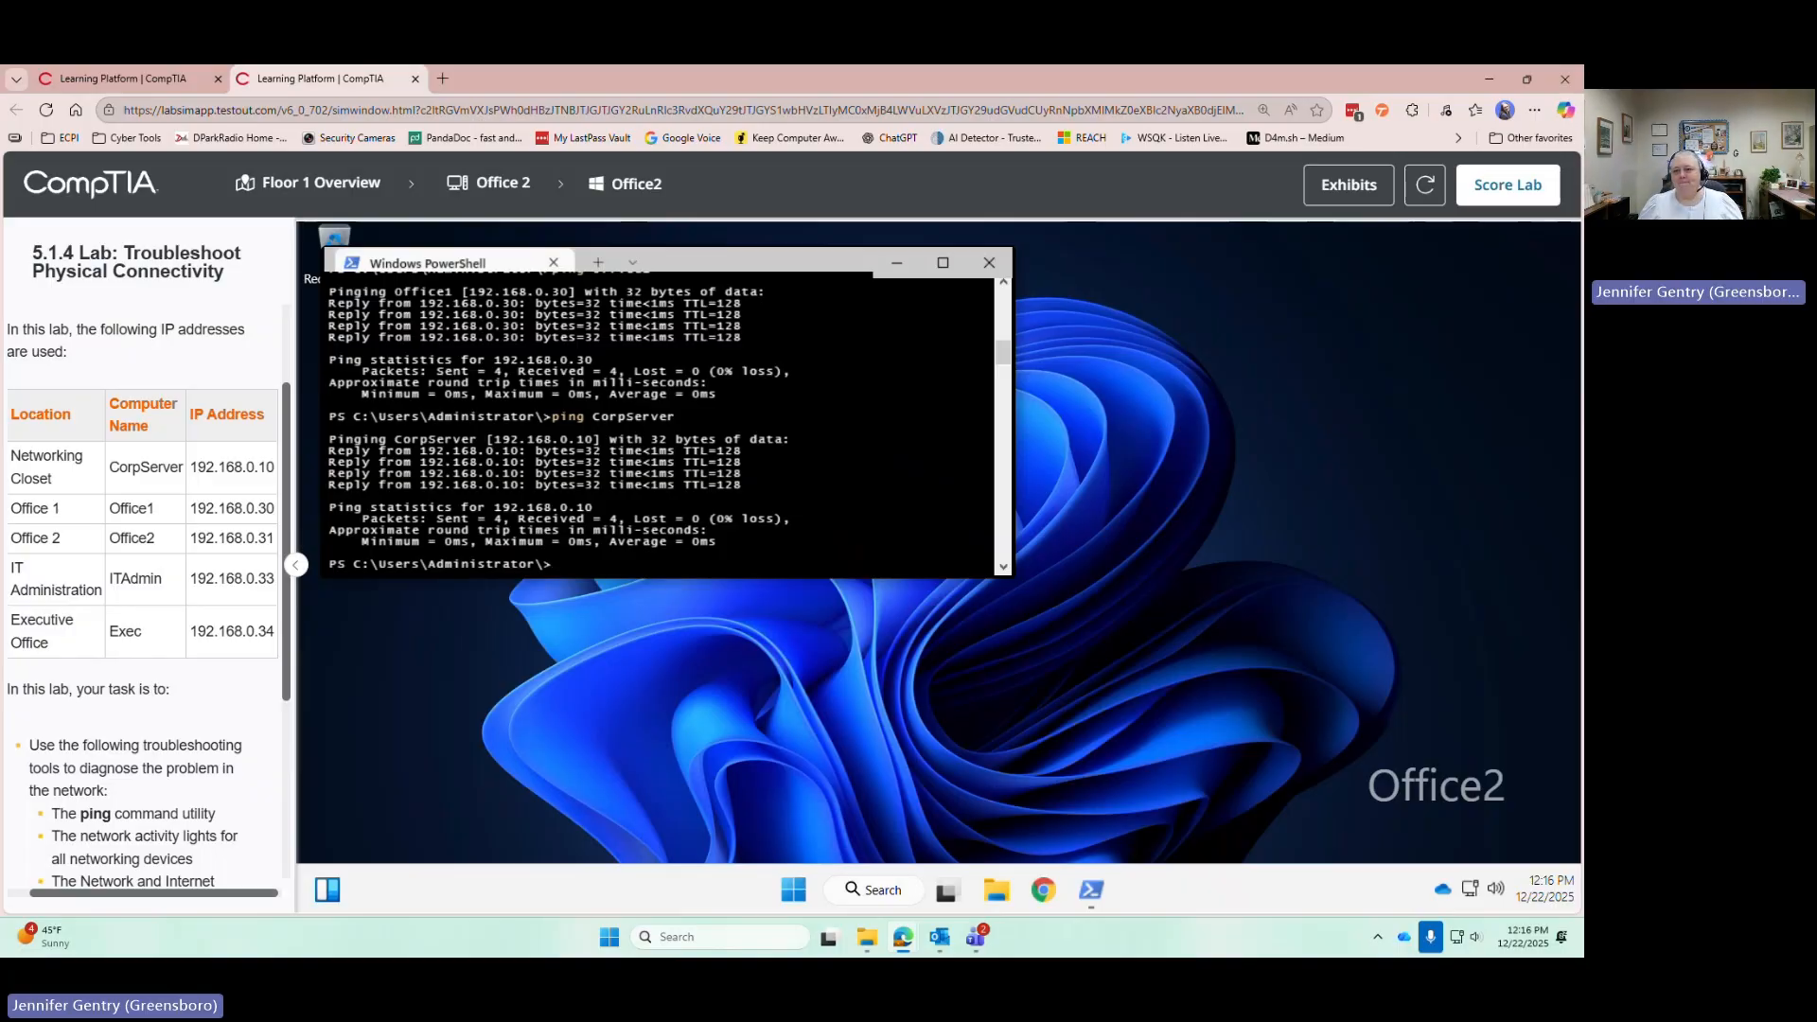
Submit the lab with Score Lab and confirm Score in the Submit for a Score? dialog
left_click(1477, 187)
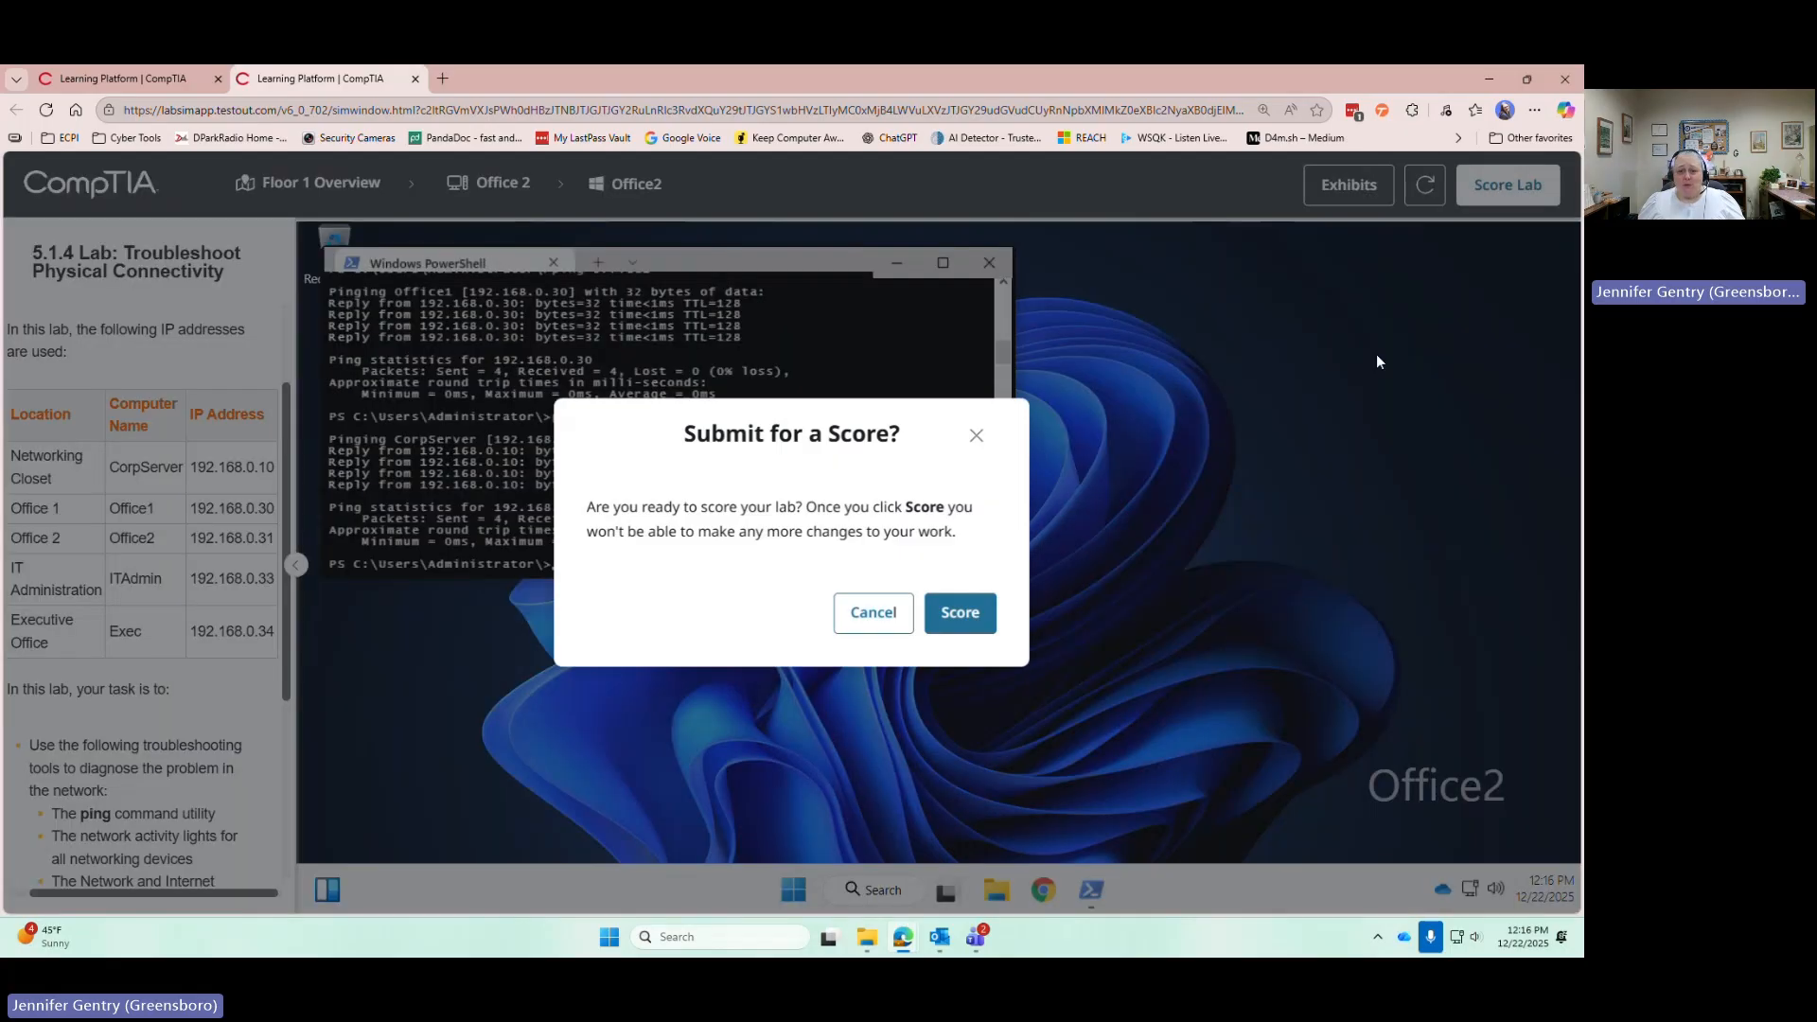
left_click(969, 613)
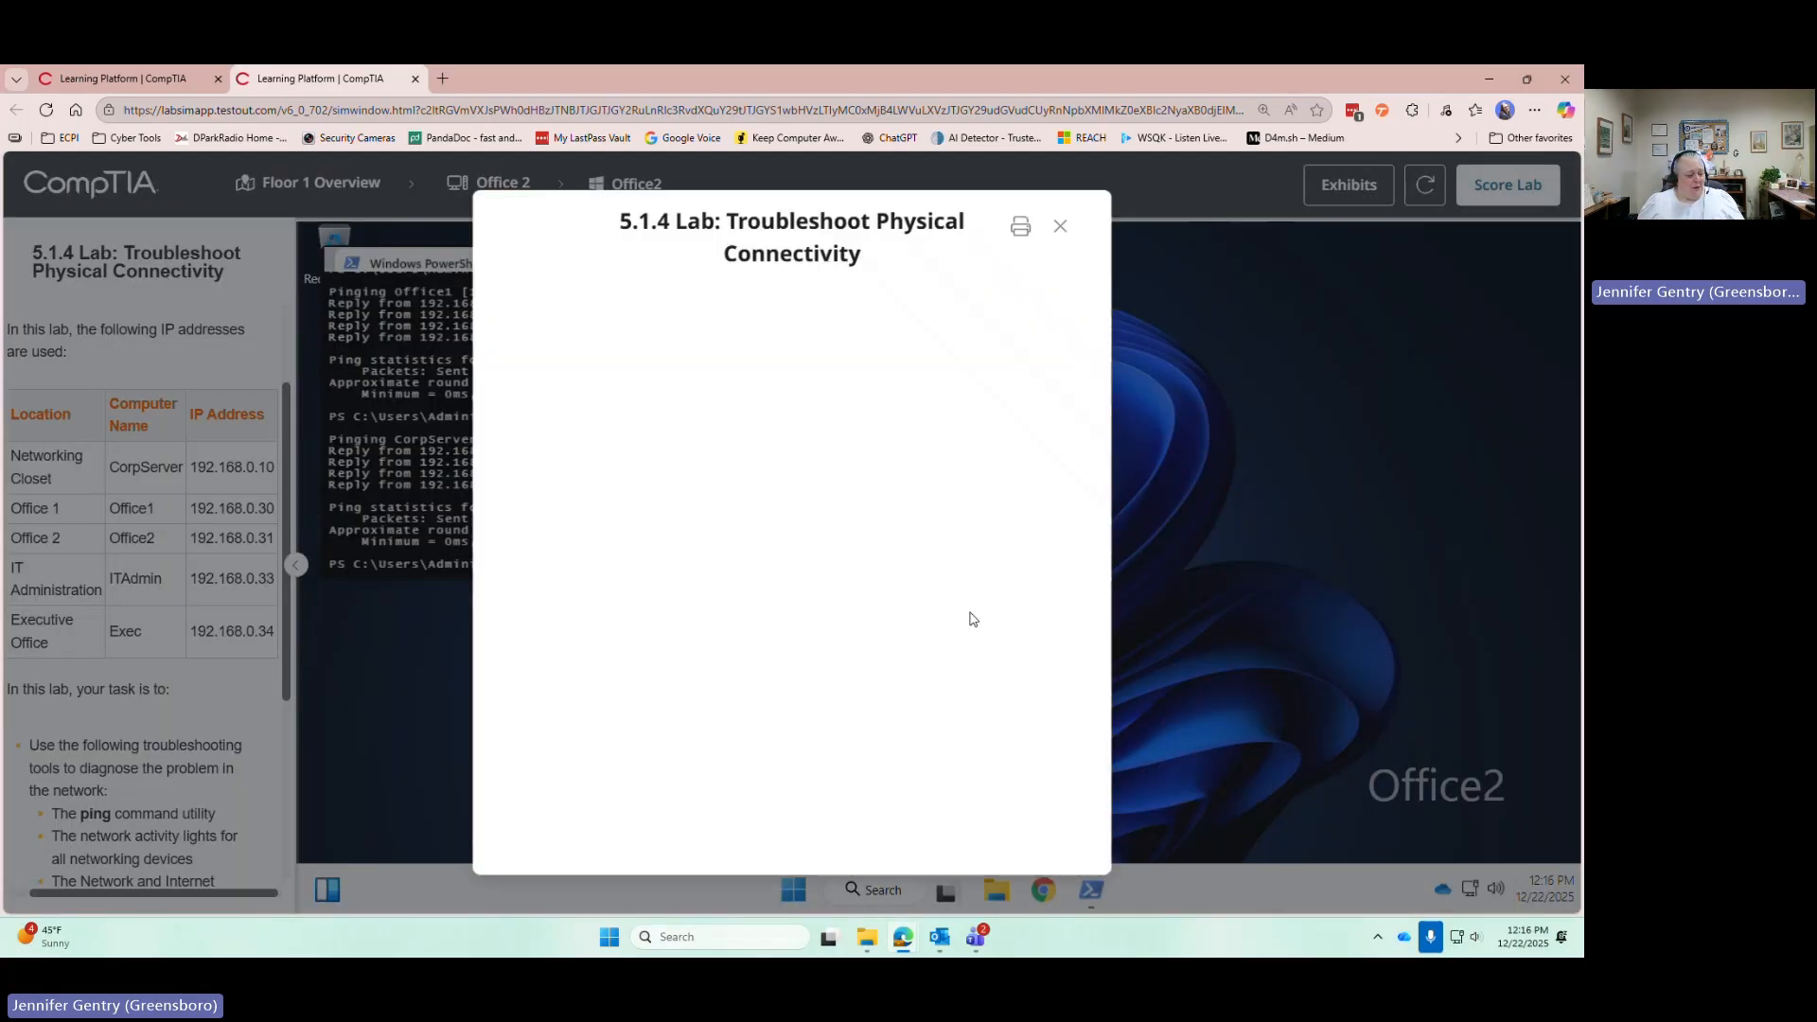